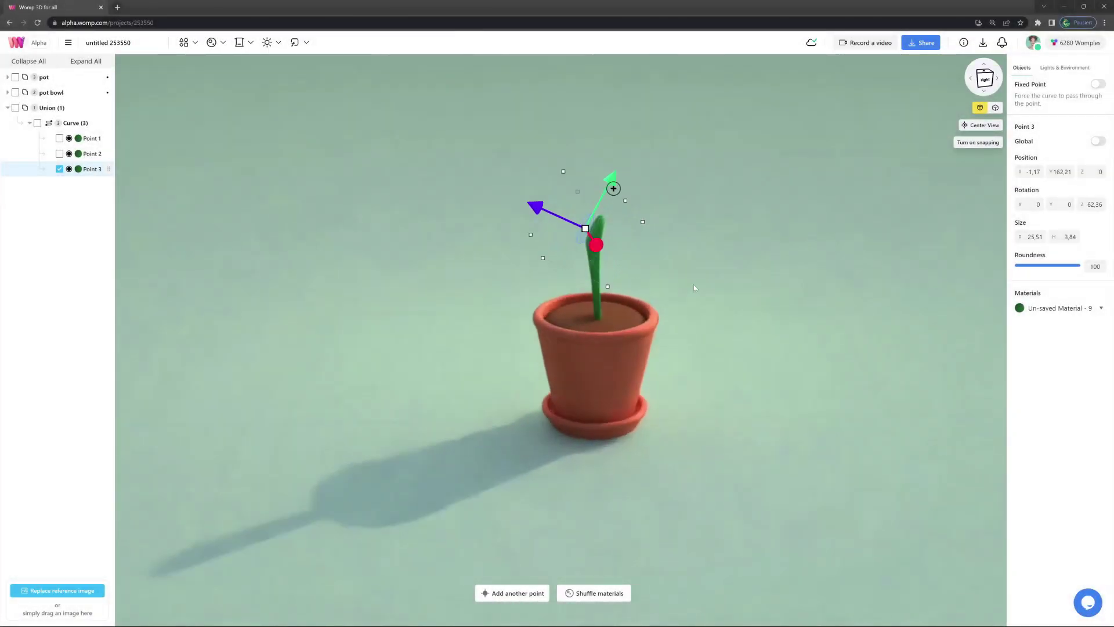
- Move the leaf curve's third point outward, and extend the leaf with a duplicated point that is raised and angled
left_click_drag(693, 287, 711, 294)
left_click_drag(525, 204, 546, 213)
key("ctrl+d")
left_click_drag(621, 186, 640, 154)
left_click_drag(625, 215, 632, 222)
right_click_drag(632, 223, 638, 184)
left_click_drag(674, 196, 680, 210)
left_click_drag(577, 166, 588, 174)
left_click_drag(685, 222, 698, 149)
- Duplicate the leaf's end point again and shift the copy outward to continue the bend
key("ctrl+d")
left_click_drag(625, 148, 643, 167)
left_click_drag(684, 144, 711, 156)
right_click_drag(659, 145, 685, 134)
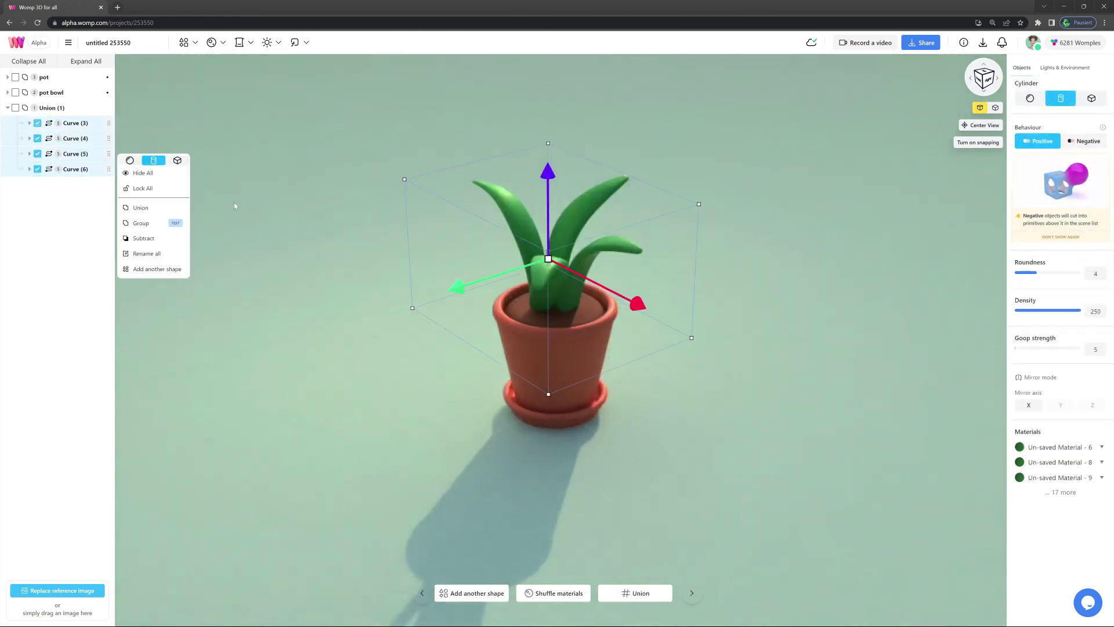
- Paste a copy of the selected leaf curves and shift it to fill out the plant in the pot
key("ctrl+v")
left_click_drag(549, 259, 571, 274)
left_click_drag(716, 350, 760, 269)
left_click(342, 367)
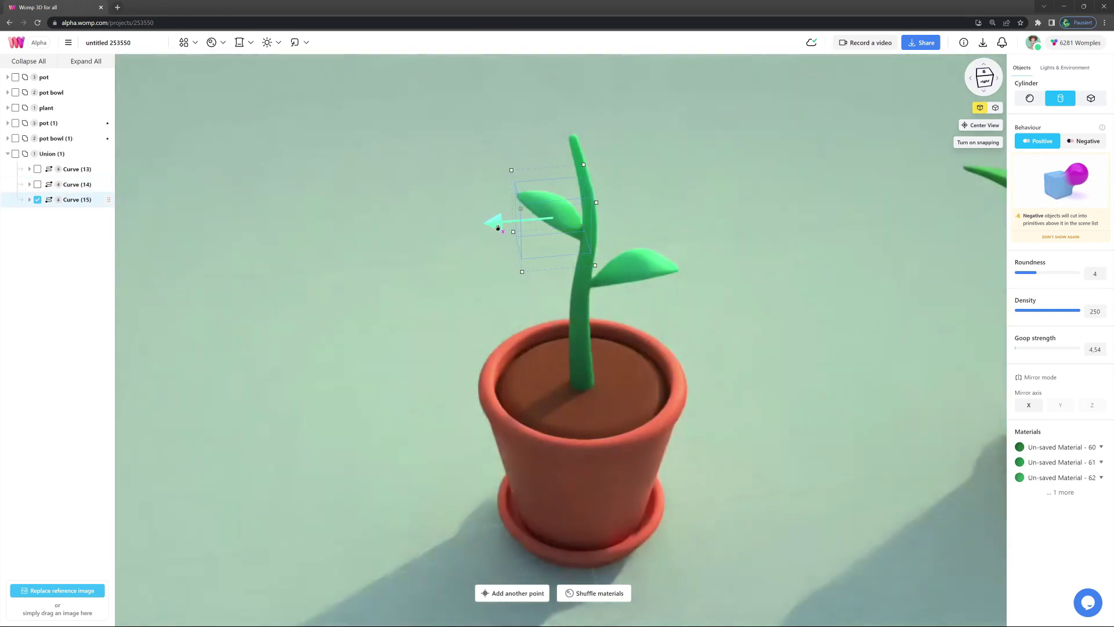
- Duplicate the top leaf of the tall-stemmed plant and place the copy on the opposite side of the stem tip
left_click(718, 295)
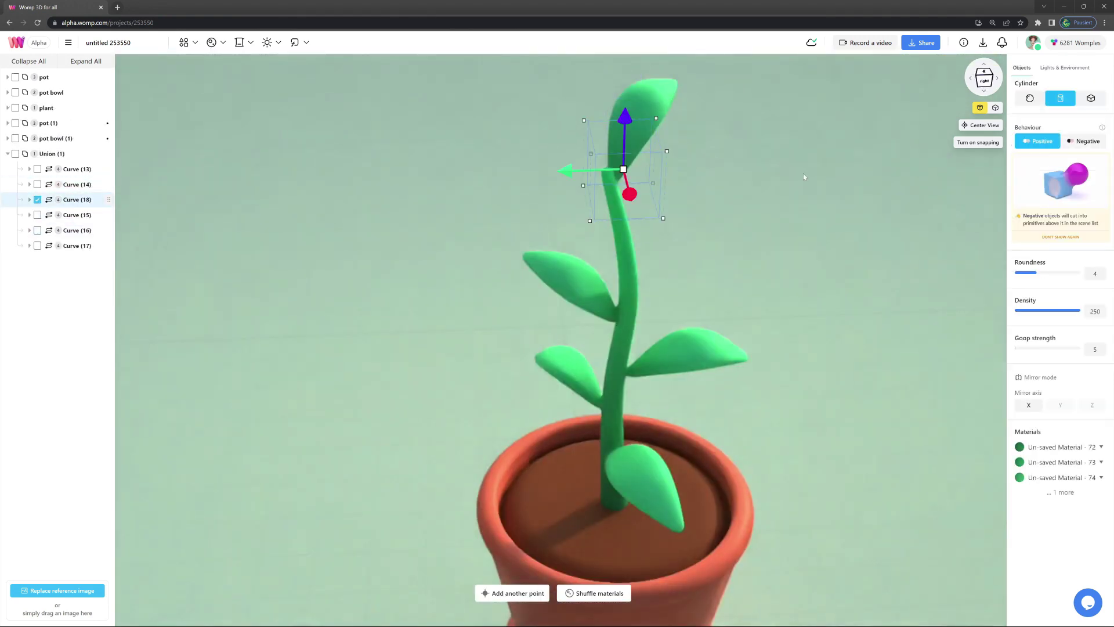
key("ctrl+c")
key("ctrl+v")
left_click_drag(662, 210, 571, 223)
left_click_drag(547, 220, 504, 221)
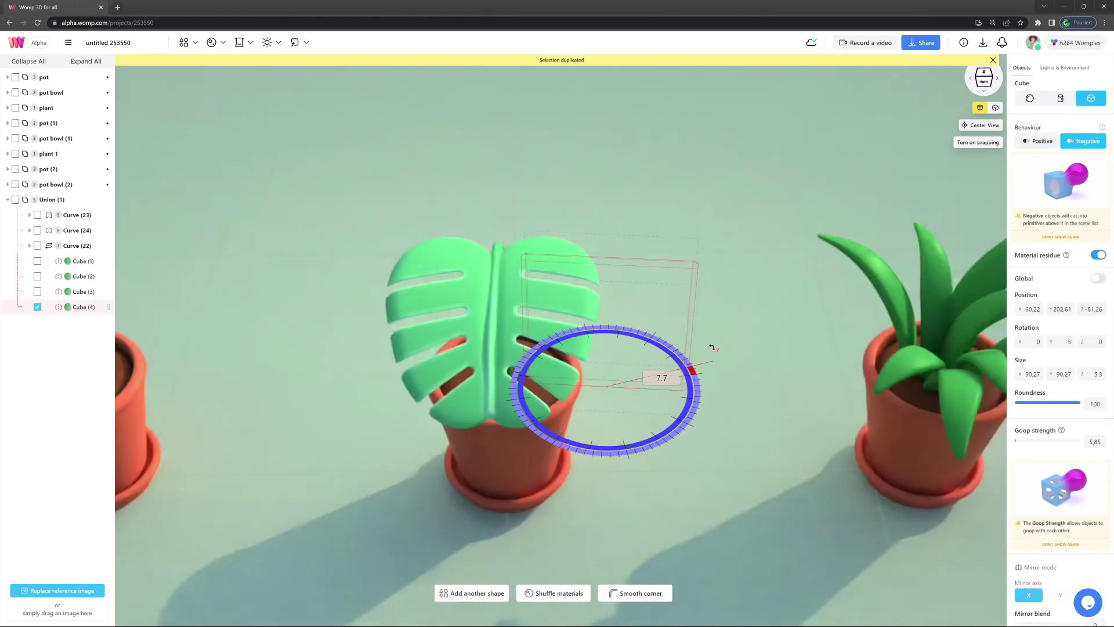
- Rotate the duplicated negative cube to angle the lowest slit in the monstera leaf
left_click_drag(712, 347, 719, 378)
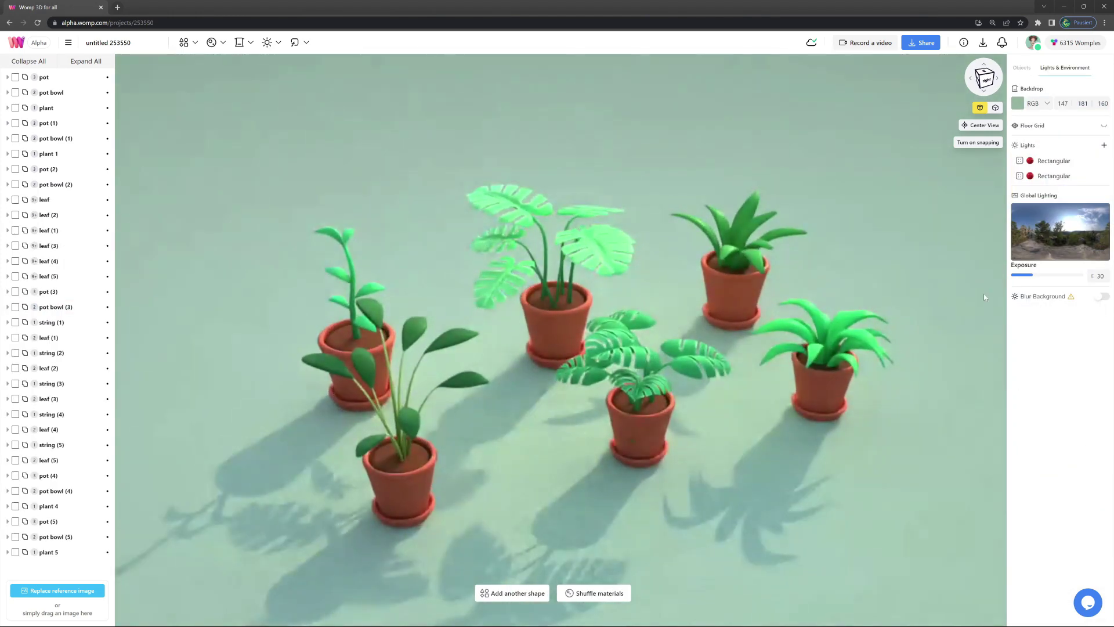
- Set the global lighting exposure to 14 and raise the luminance of the first rectangular light
left_click_drag(1025, 279, 1020, 278)
left_click(1054, 161)
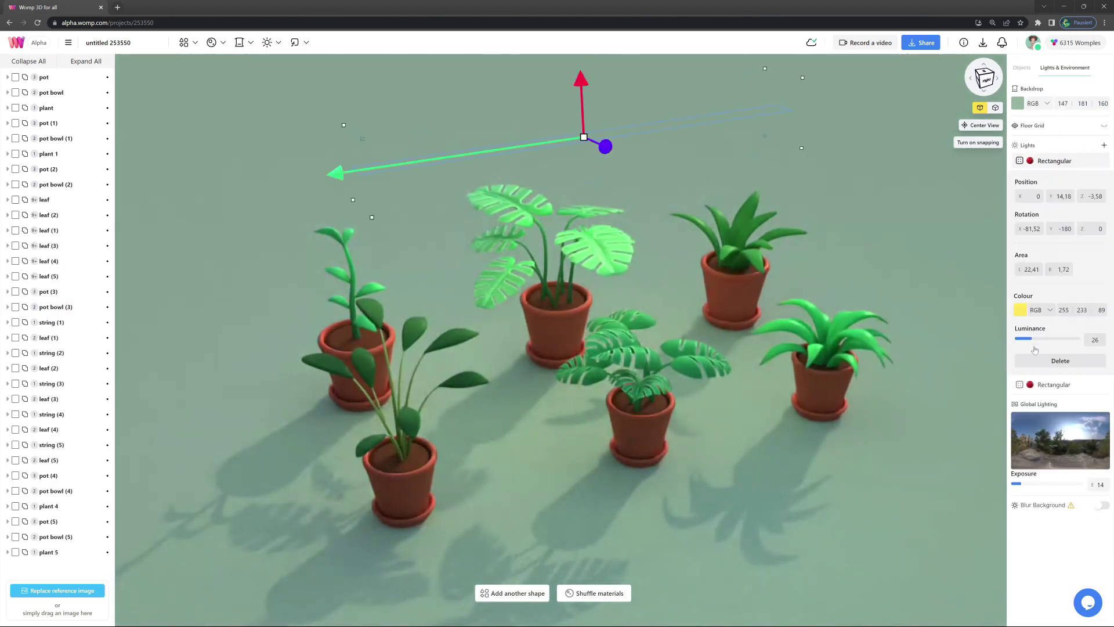
left_click_drag(1036, 342, 1042, 343)
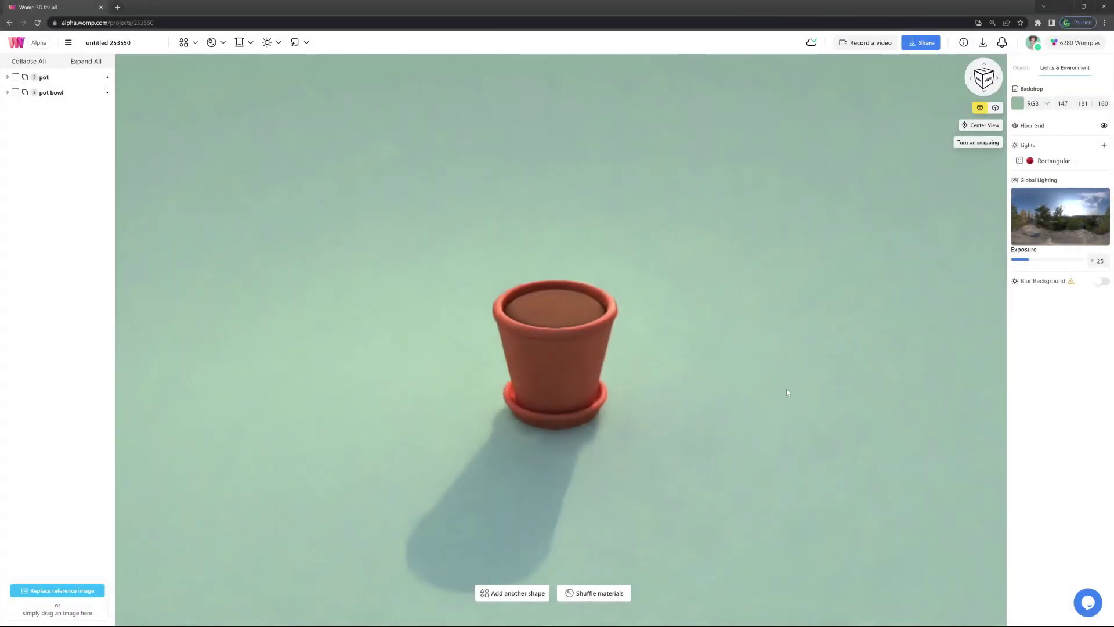
- Add a two-point curve to the pot scene and delete its second point
left_click_drag(640, 338, 689, 374)
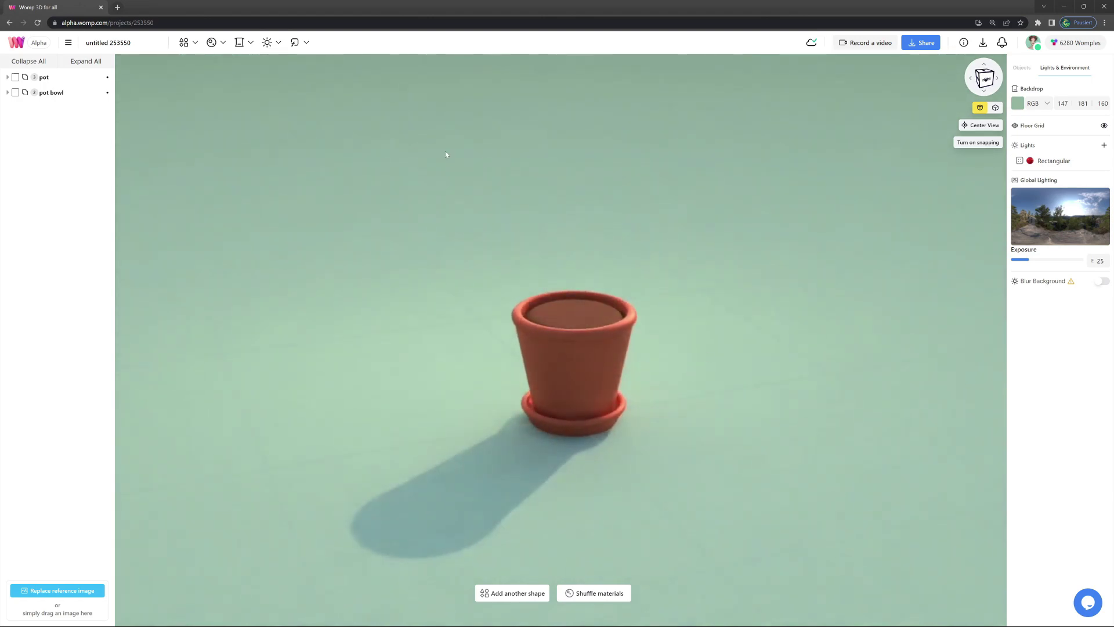
left_click(183, 46)
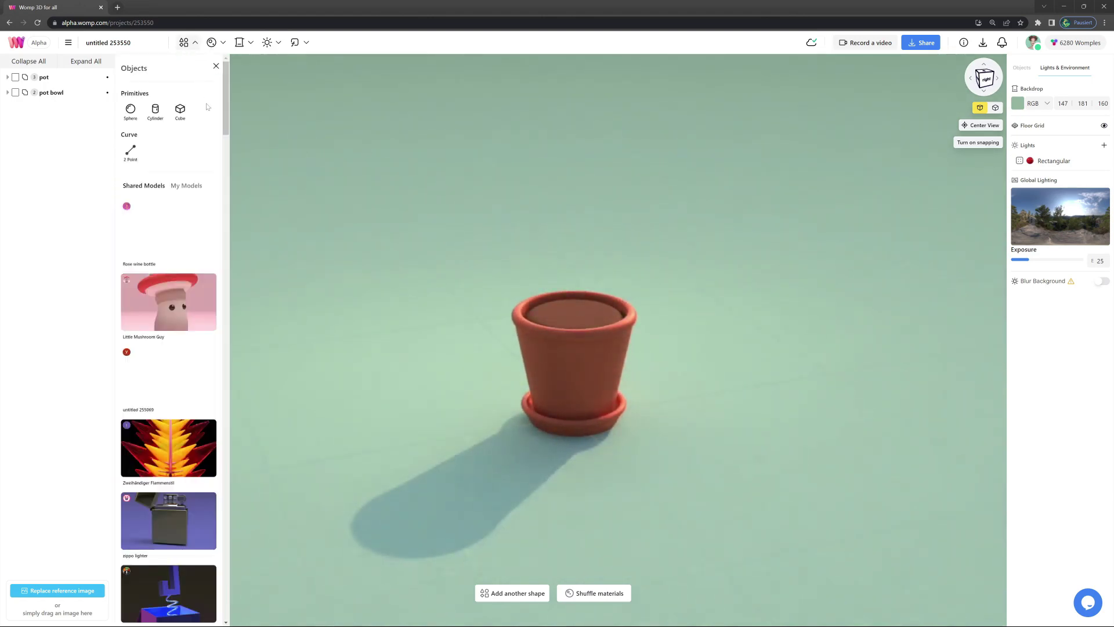
left_click(132, 153)
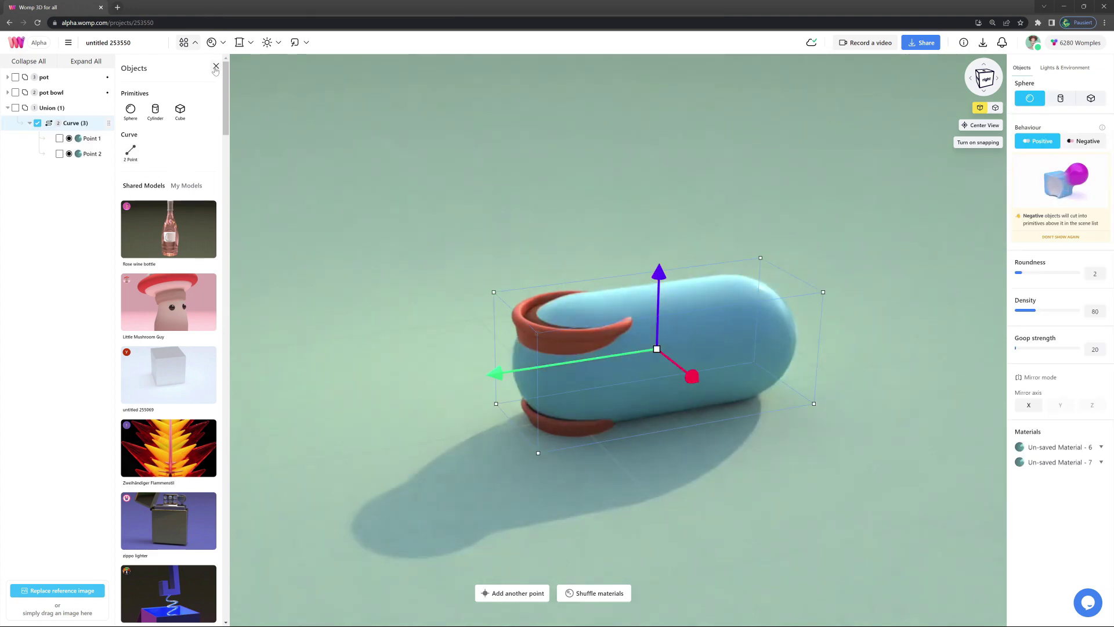
left_click(215, 67)
left_click(89, 156)
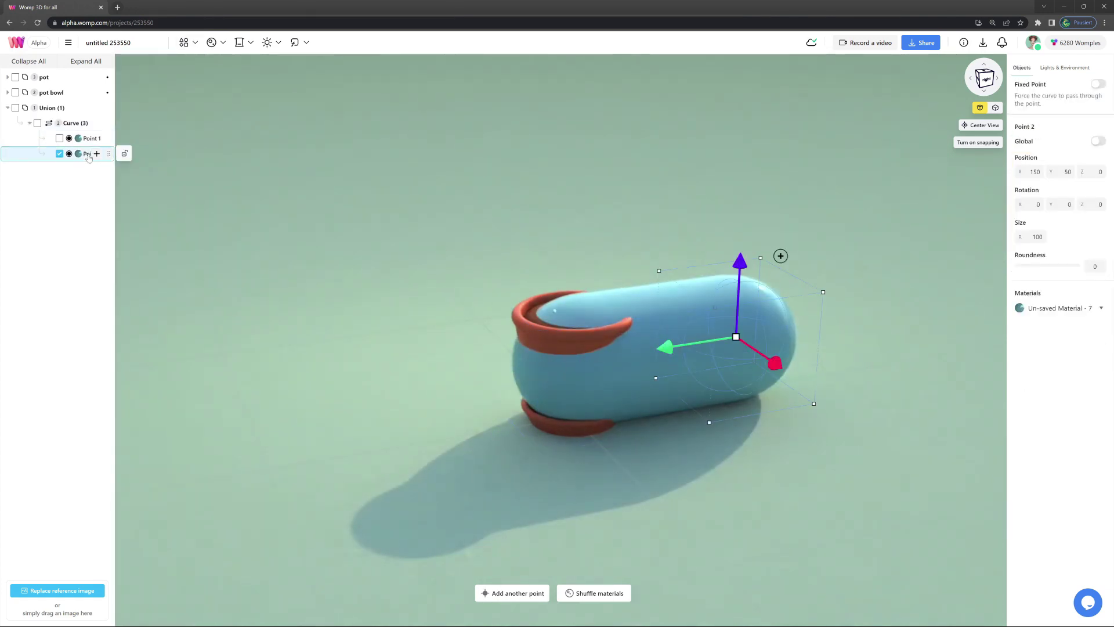
key("Delete")
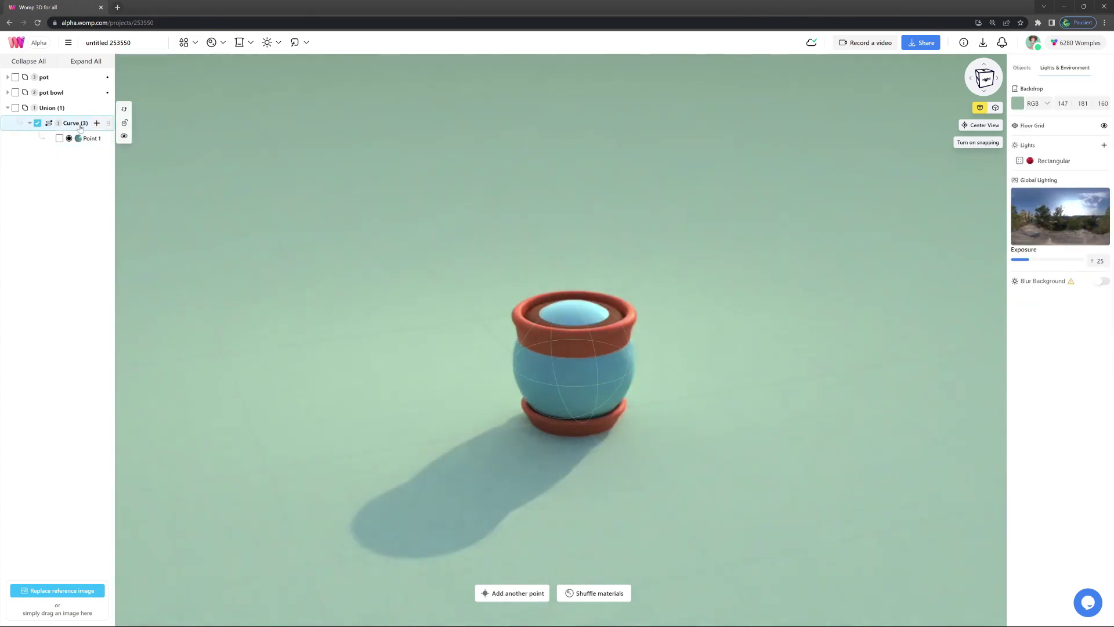
- Raise the one-point curve above the pot and scale it down to a size of about 49
left_click(78, 124)
left_click_drag(580, 288, 572, 169)
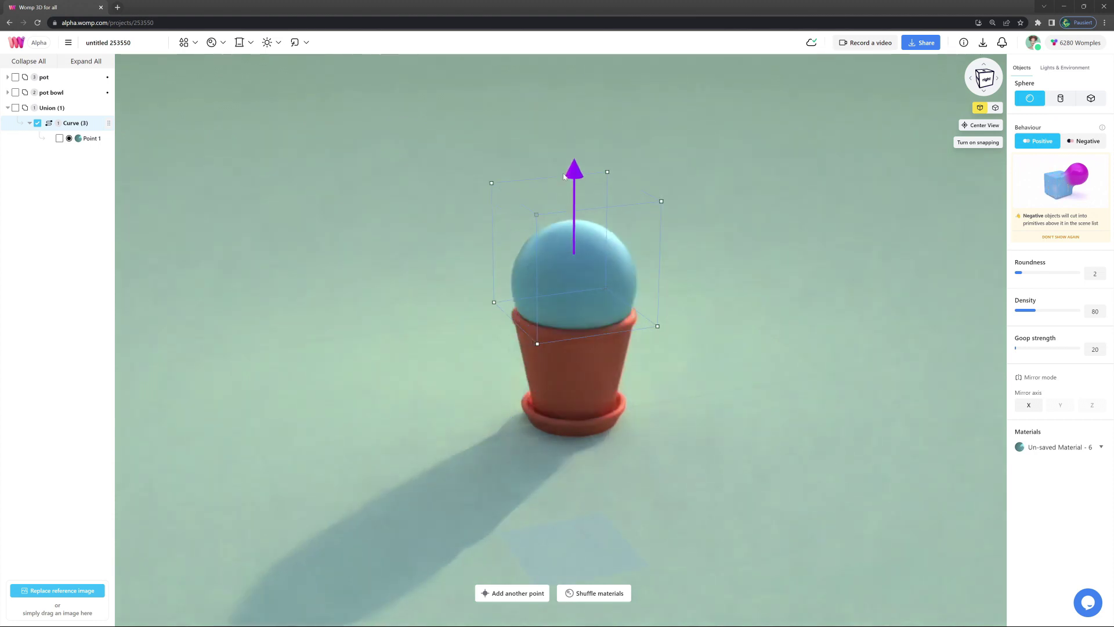
left_click_drag(542, 225, 532, 212)
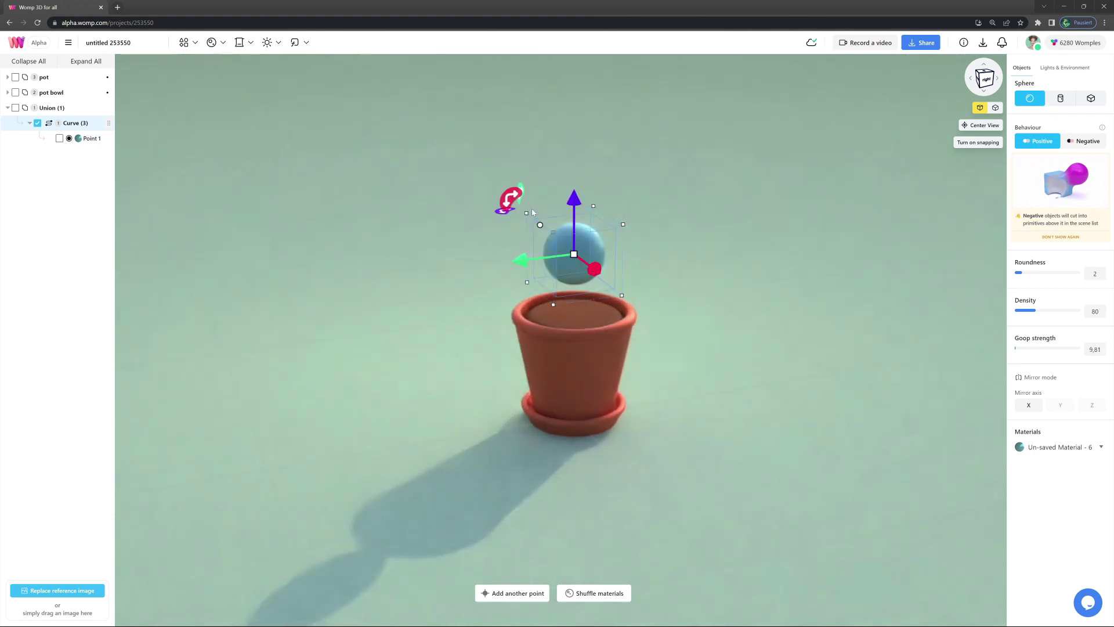
- Change the curve's shape to a cylinder with roundness 4, density 250 and goop strength 5
left_click(1060, 99)
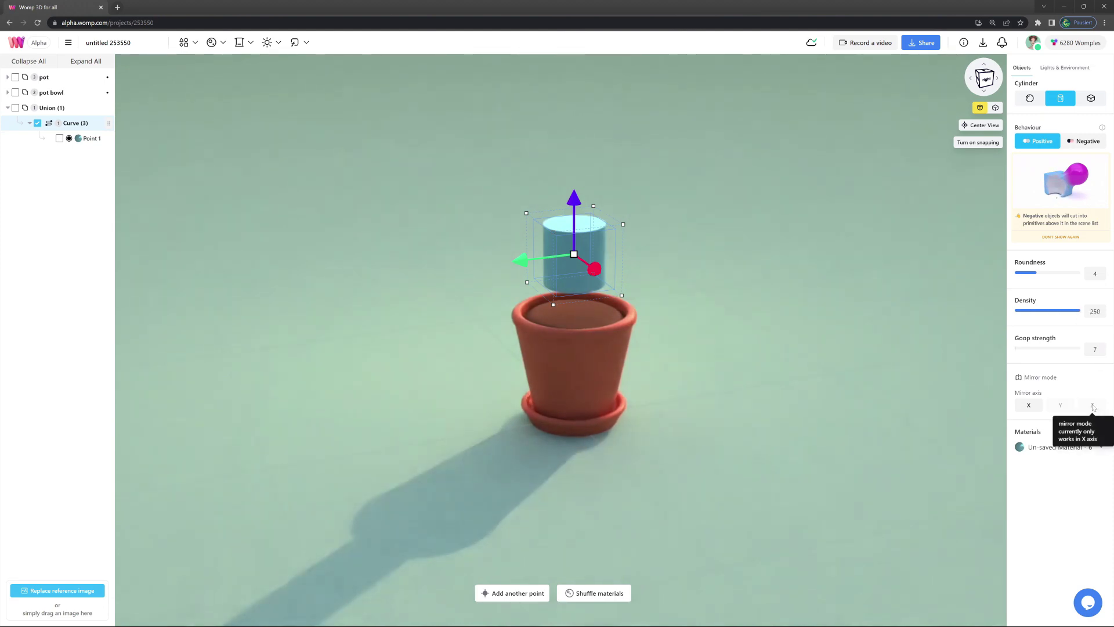
double_click(1095, 349)
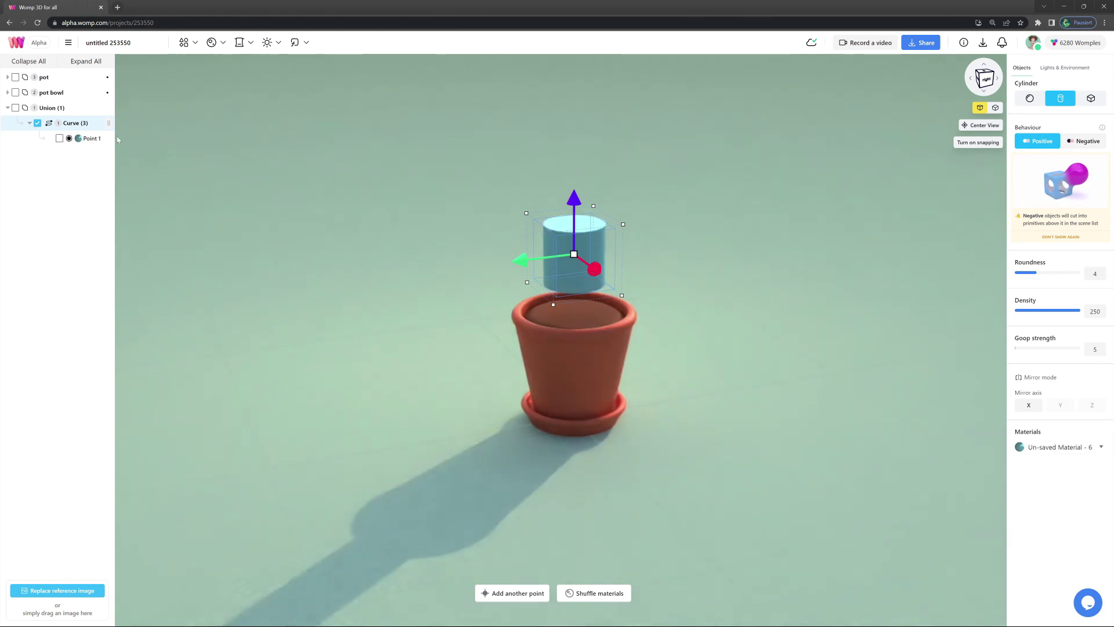
- Flatten the curve's only point to a height of about 7.4 and set its roundness to 100
left_click(87, 140)
left_click_drag(664, 188, 749, 196)
left_click_drag(593, 209, 593, 232)
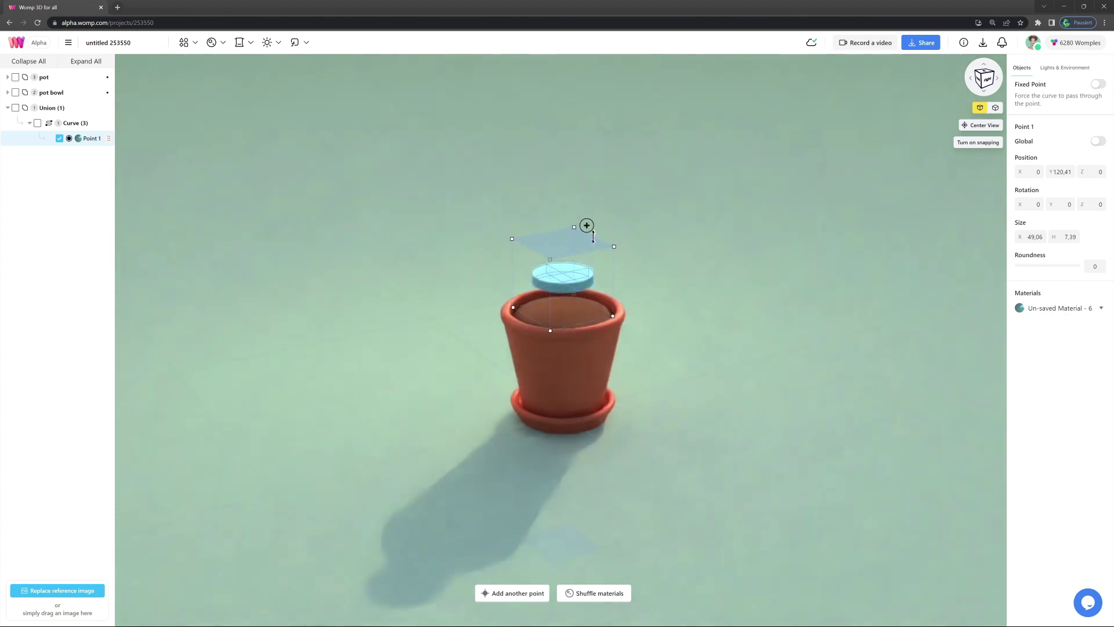
left_click_drag(1020, 271, 1075, 271)
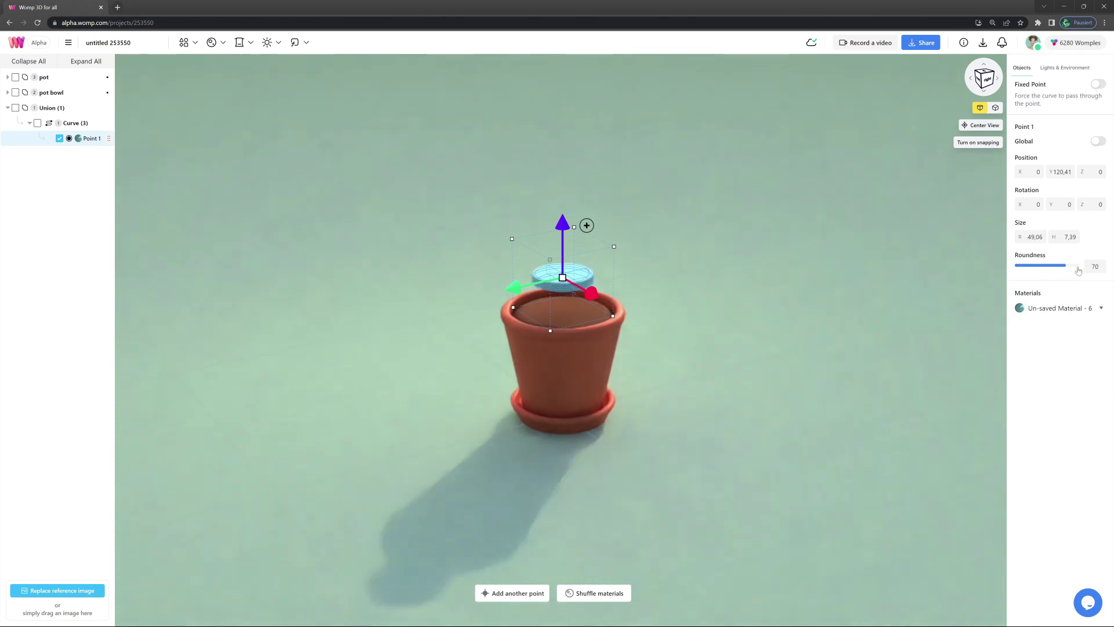
- Give the point a green material of RGB 43, 126, 54 with roughness 41 and translucency 10
left_click(1067, 312)
left_click(1022, 343)
left_click_drag(962, 428, 946, 428)
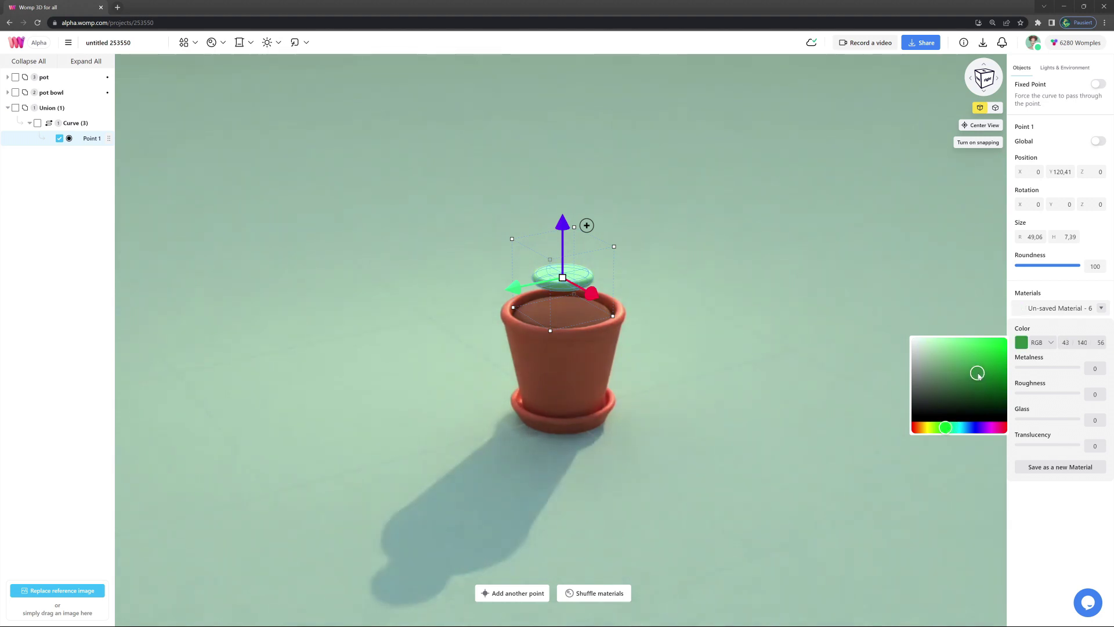
left_click_drag(978, 375, 977, 377)
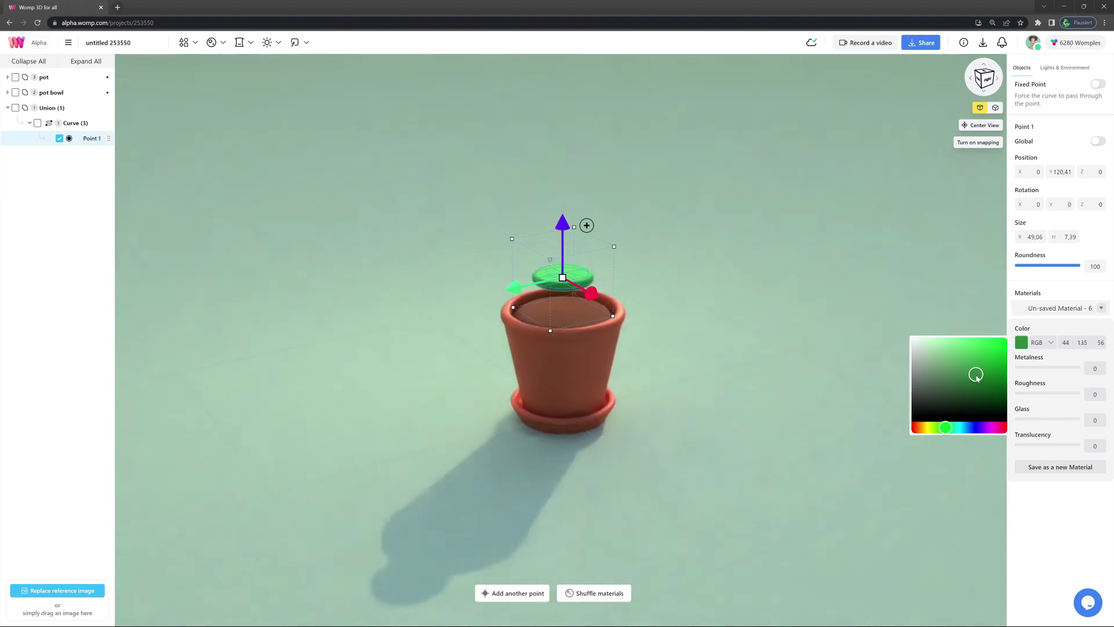
left_click(1034, 394)
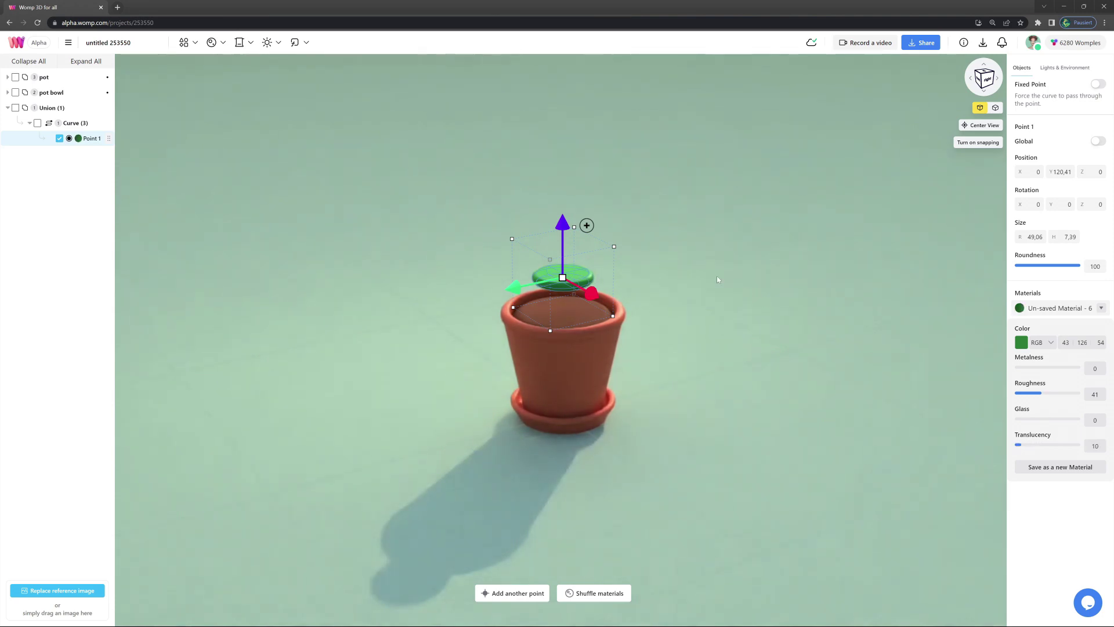
- Shrink the point to about 17, lower it to the soil and rotate it upright to about 97° around Z
left_click_drag(631, 225, 562, 252)
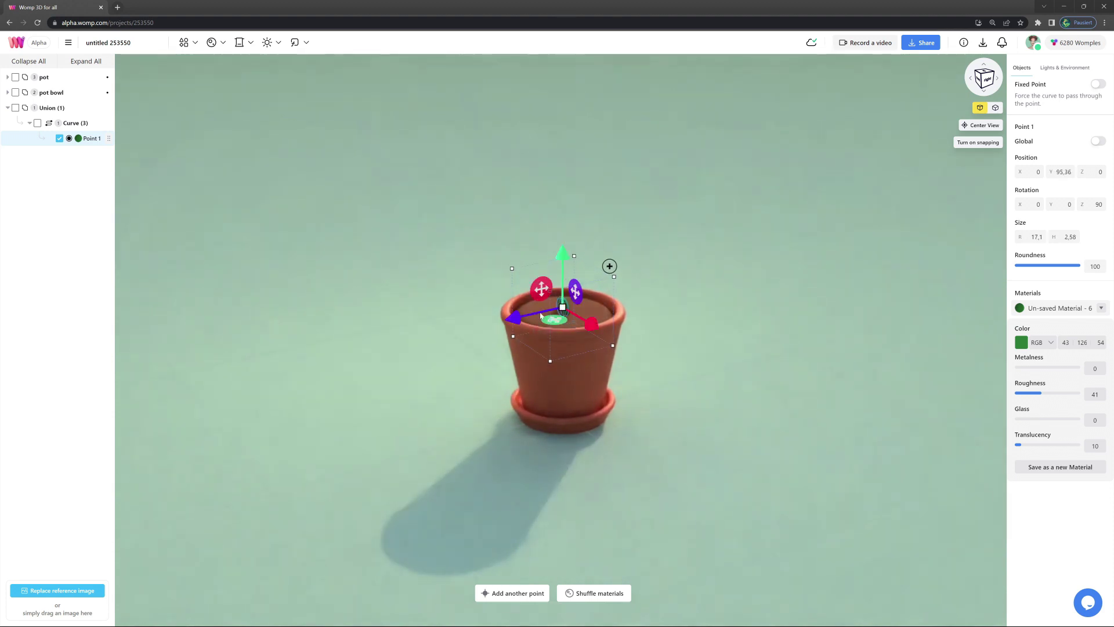
left_click_drag(635, 254, 630, 248)
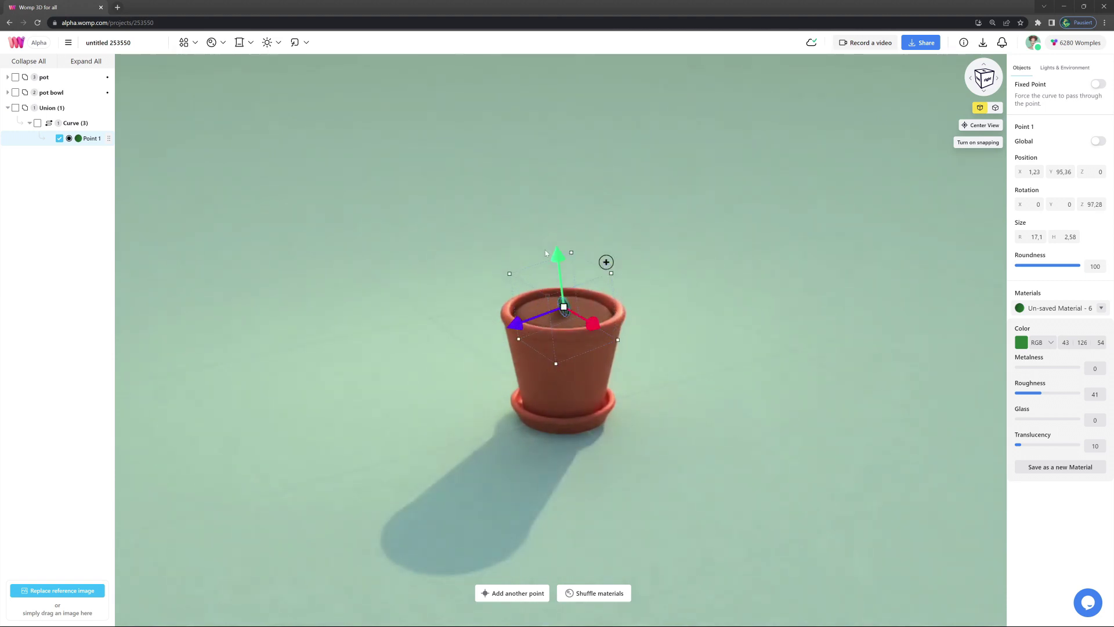
- Duplicate the point upward to Y about 131.5, enlarge the copy to about 23 and rotate it to about 90° around Z
left_click_drag(558, 256, 552, 213, "alt")
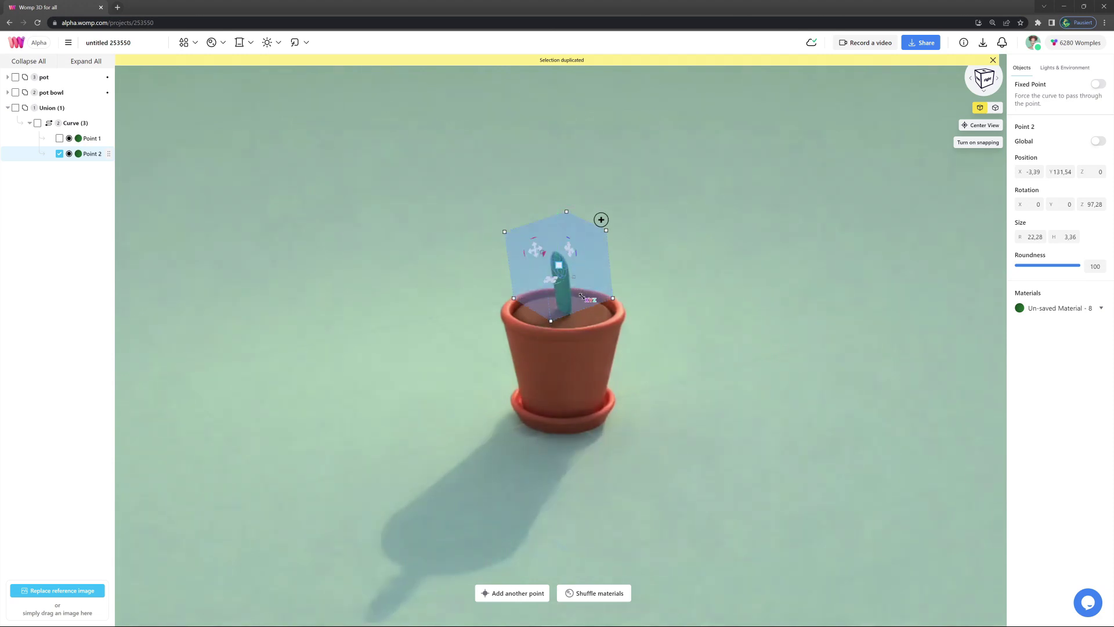
right_click_drag(642, 277, 609, 275)
mouse_move(634, 215)
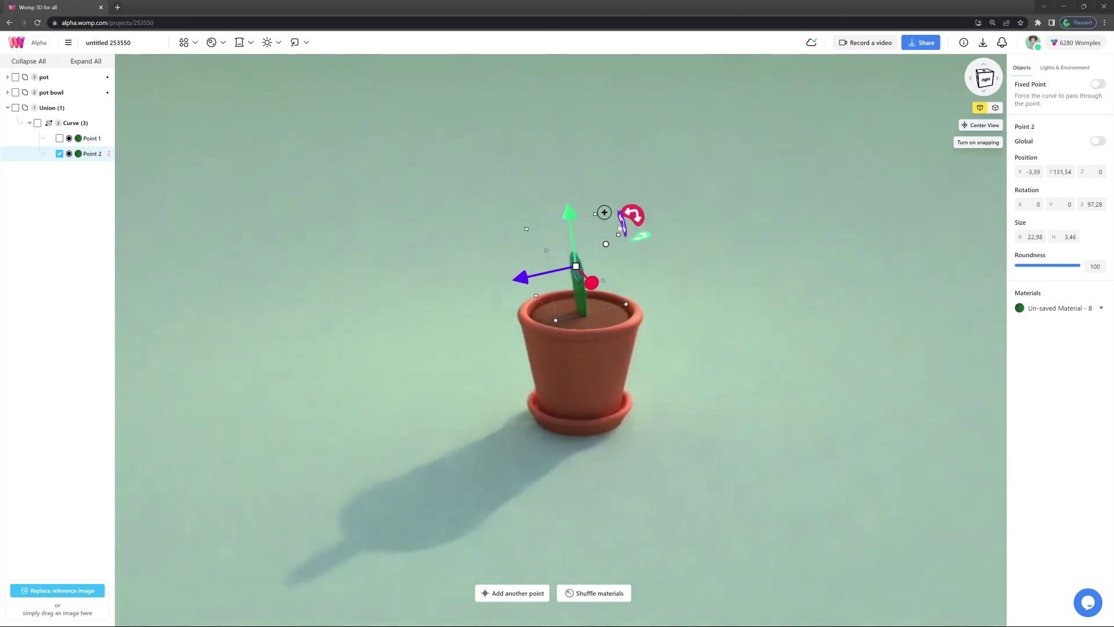
left_click_drag(638, 211, 644, 216)
left_click_drag(521, 271, 525, 269)
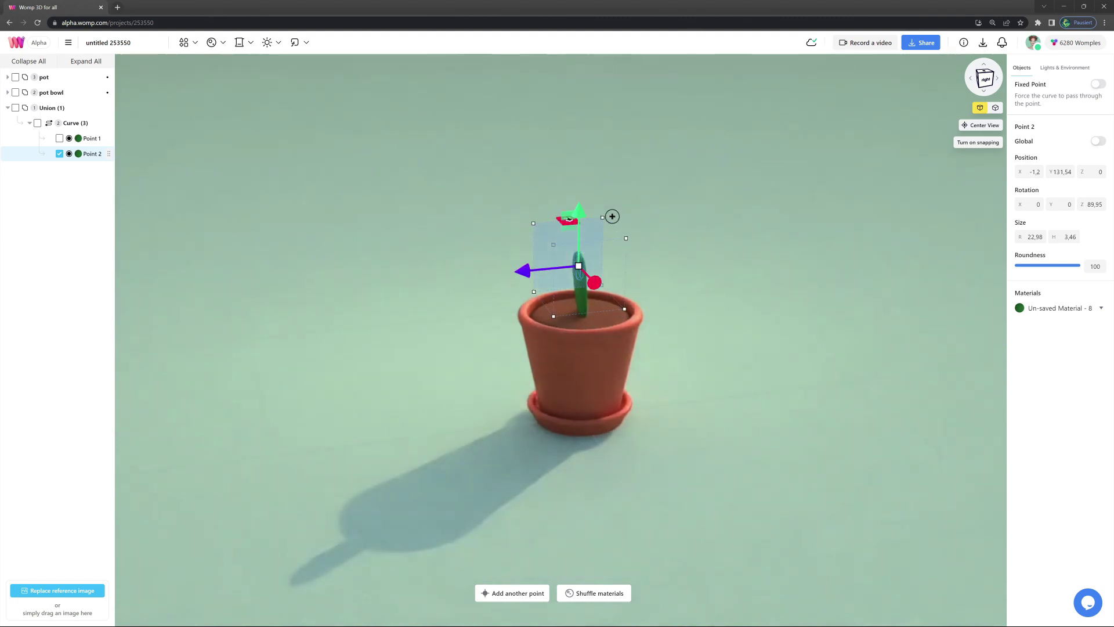
- Duplicate the second point upward, enlarge it to about 25.5, tilt it to about 62° and move it outward to X about 10
key("ctrl+d")
left_click_drag(579, 213, 670, 208)
left_click_drag(579, 228, 591, 238)
left_click_drag(719, 281, 650, 285)
left_click_drag(538, 205, 550, 208)
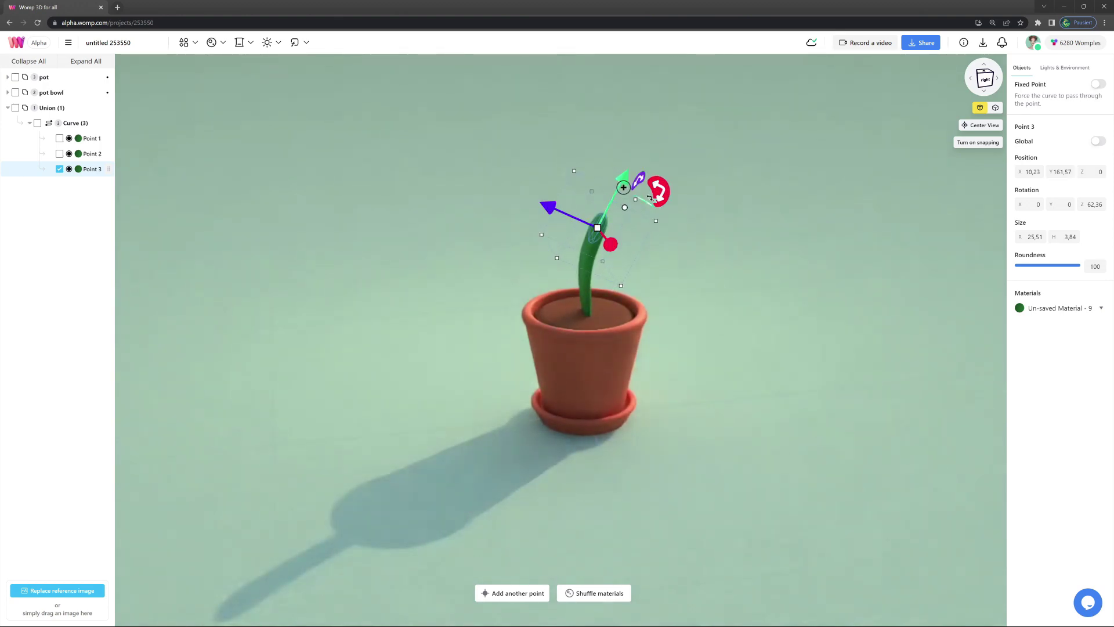
- Duplicate the third point up to X about 21.5, Y about 183, and offset the copy to Z about -10.7
left_click_drag(631, 179, 646, 151, "alt")
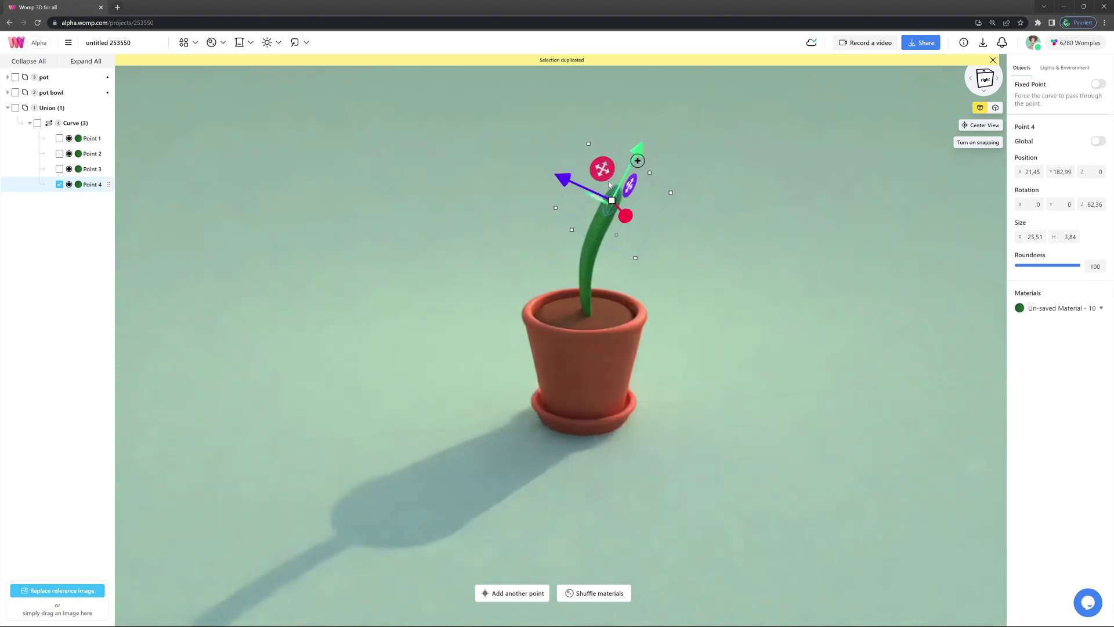
left_click_drag(626, 215, 630, 220)
left_click_drag(719, 217, 870, 278)
left_click_drag(716, 189, 565, 140)
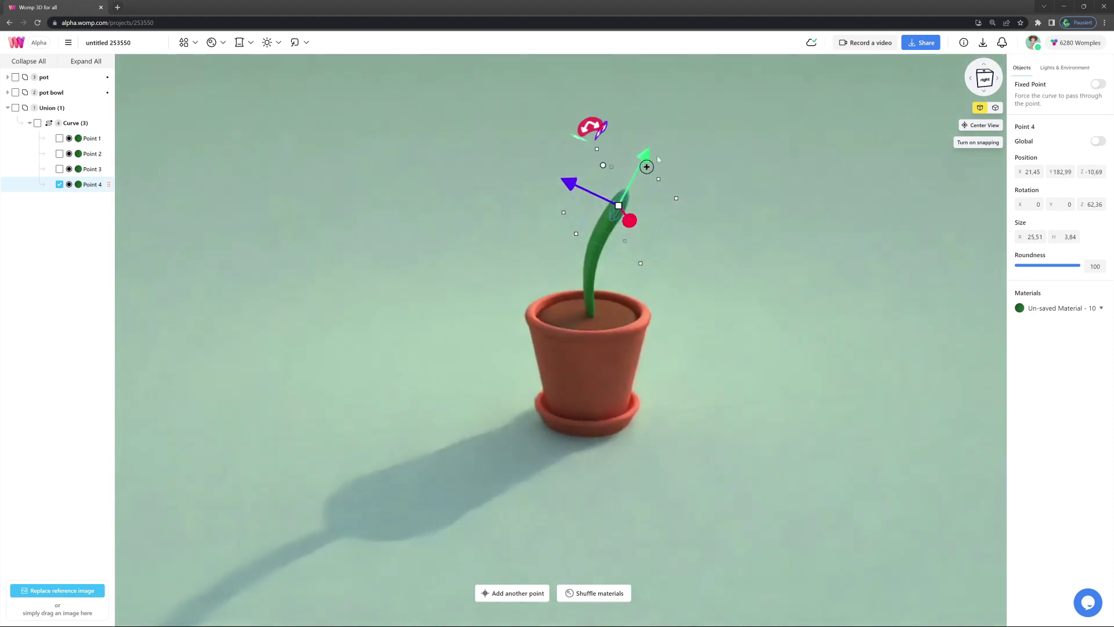
- Add a fifth, smaller point sized about 19.5 at X about 61.5, Y about 189, rotated to about 16° around Z
left_click_drag(696, 187, 729, 215)
left_click_drag(590, 165, 686, 152)
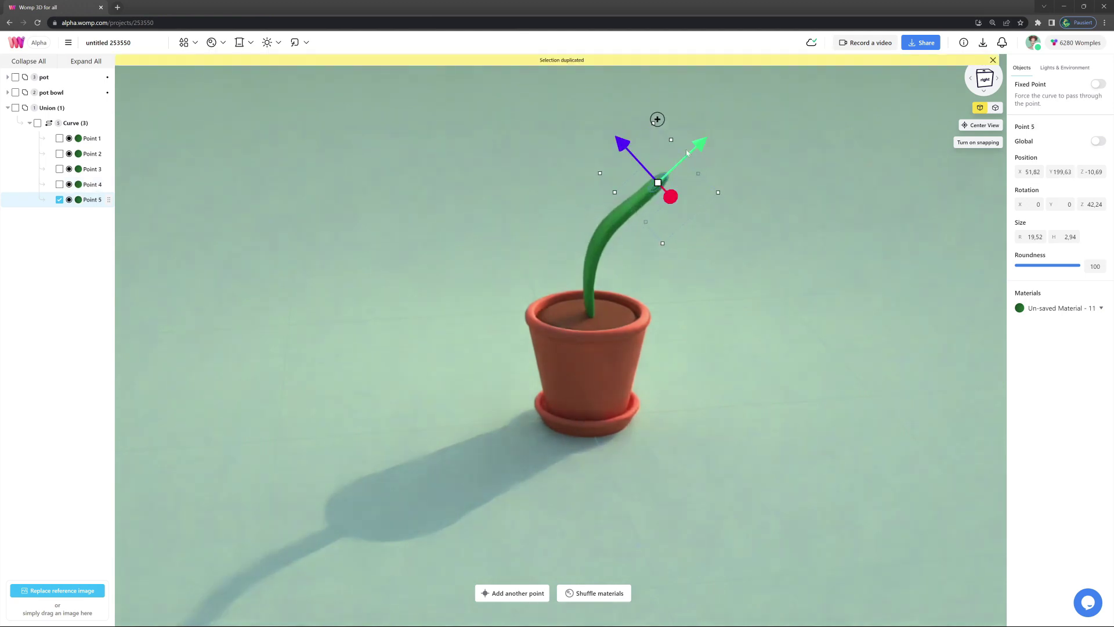
left_click_drag(619, 140, 709, 163)
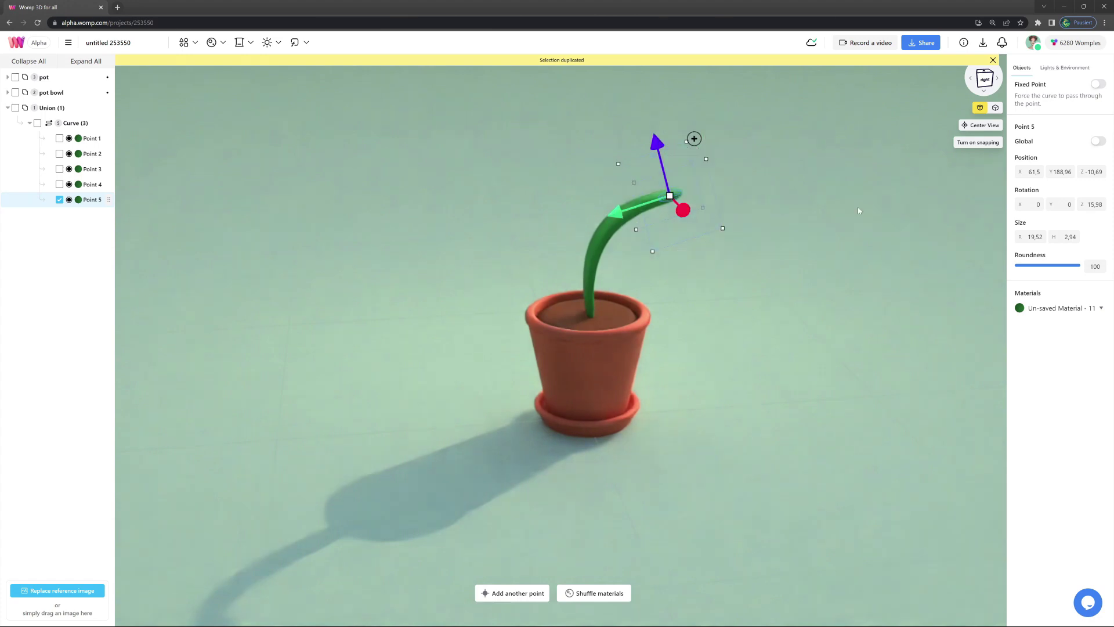
- Tilt the fifth point to about -19° around X and shrink it to about 6 to taper the leaf tip
left_click_drag(842, 207, 905, 232)
left_click_drag(685, 137, 684, 152)
left_click_drag(612, 164, 616, 167)
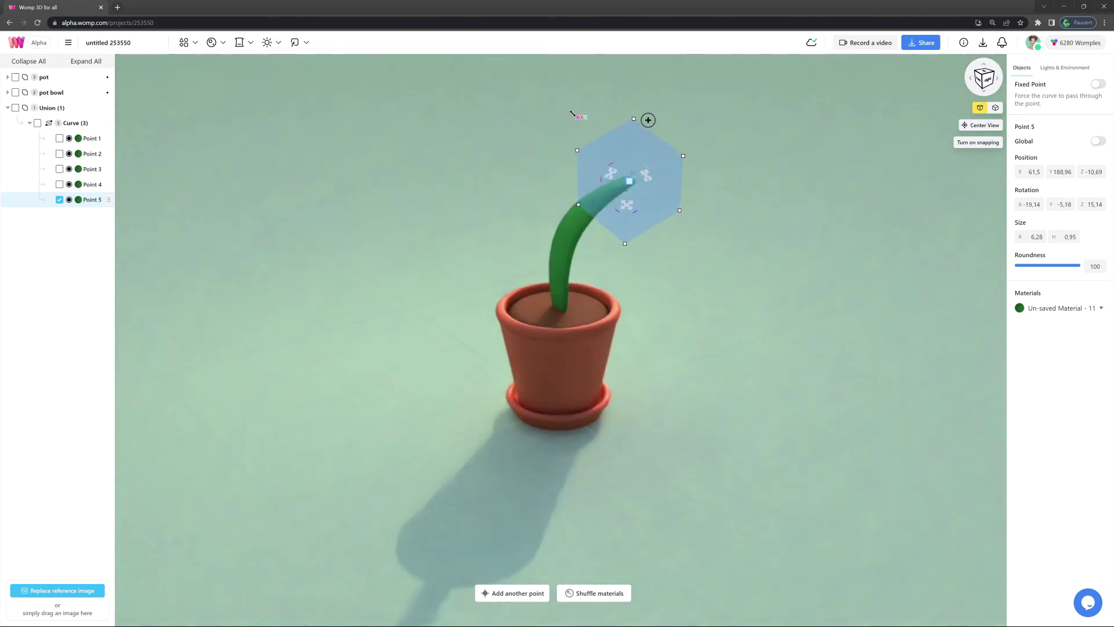
left_click(734, 243)
left_click_drag(644, 250, 687, 289)
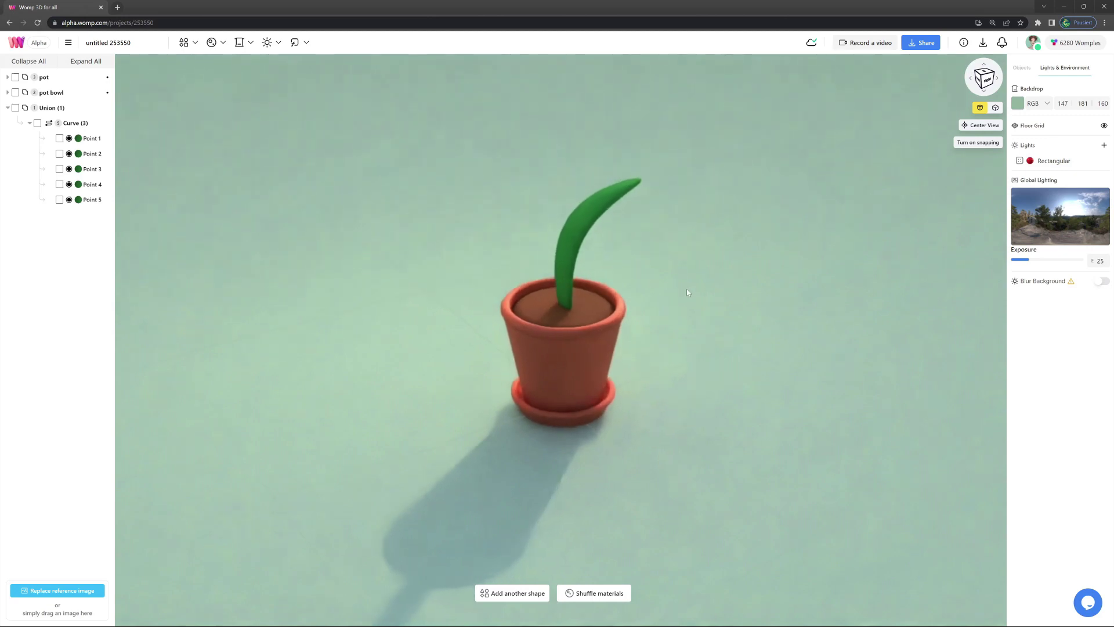
- Try a much lower density of about 59 on the leaf curve and restore it to 250
left_click(73, 123)
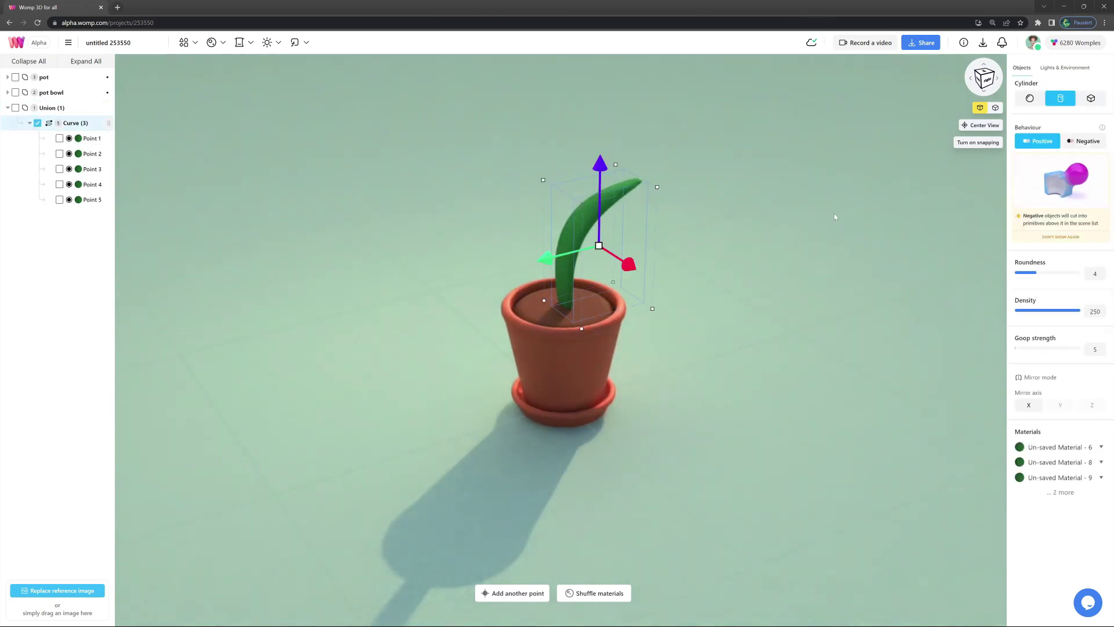
left_click_drag(868, 287, 893, 295)
left_click_drag(1033, 277, 1067, 277)
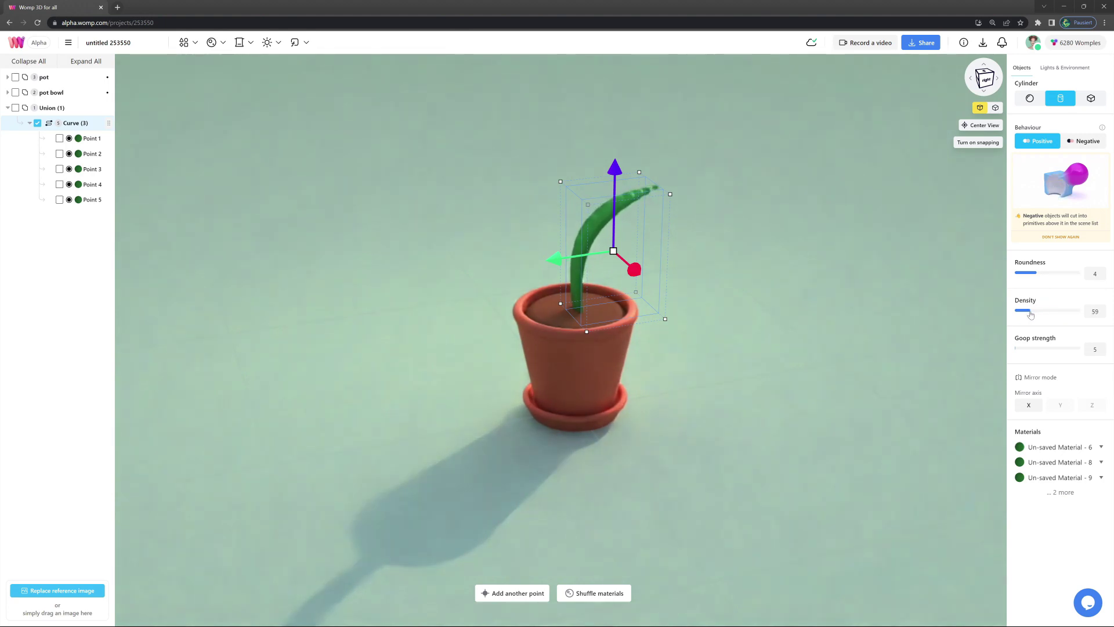
left_click_drag(1027, 313, 1084, 313)
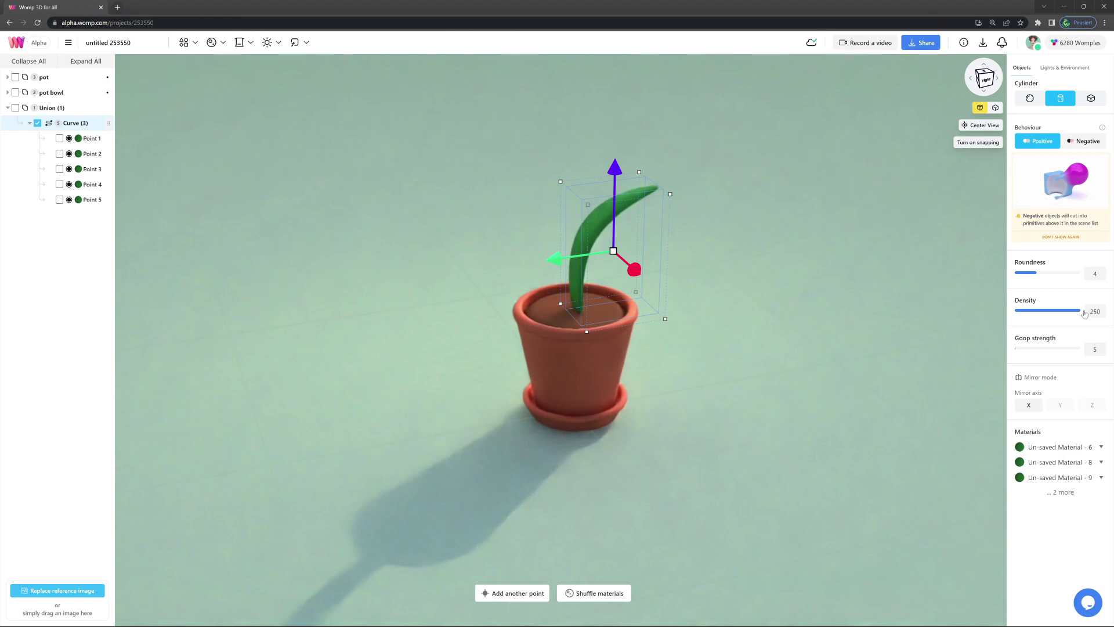
left_click(842, 350)
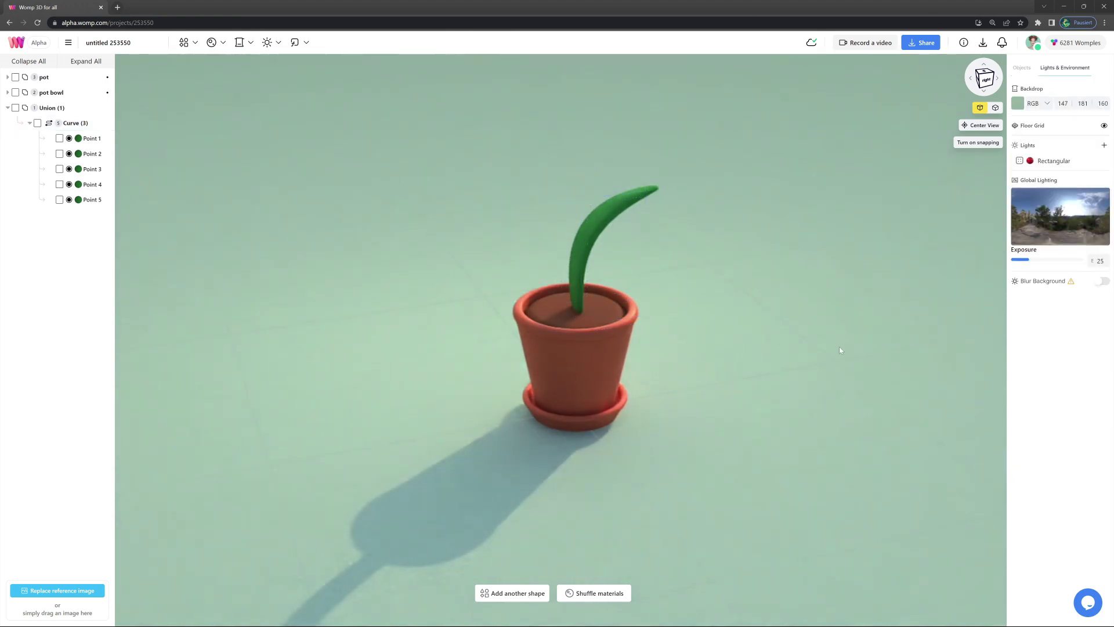
- Duplicate the whole leaf curve, then rotate and shift the copy so it leans away from the first leaf inside the pot
left_click(30, 123)
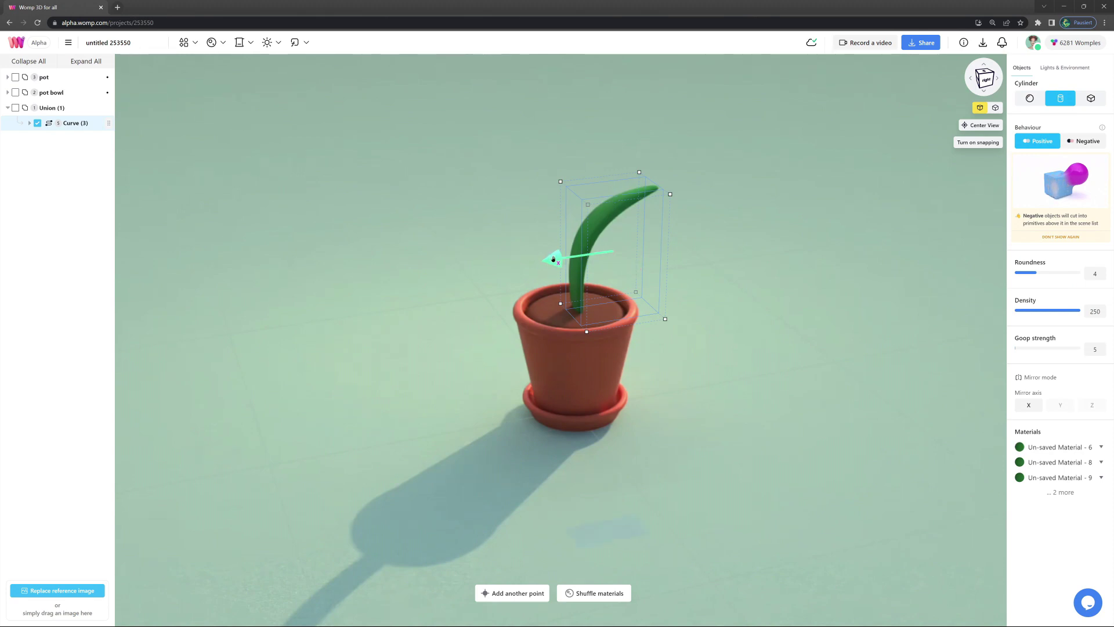
left_click_drag(553, 259, 554, 259)
key("ctrl+v")
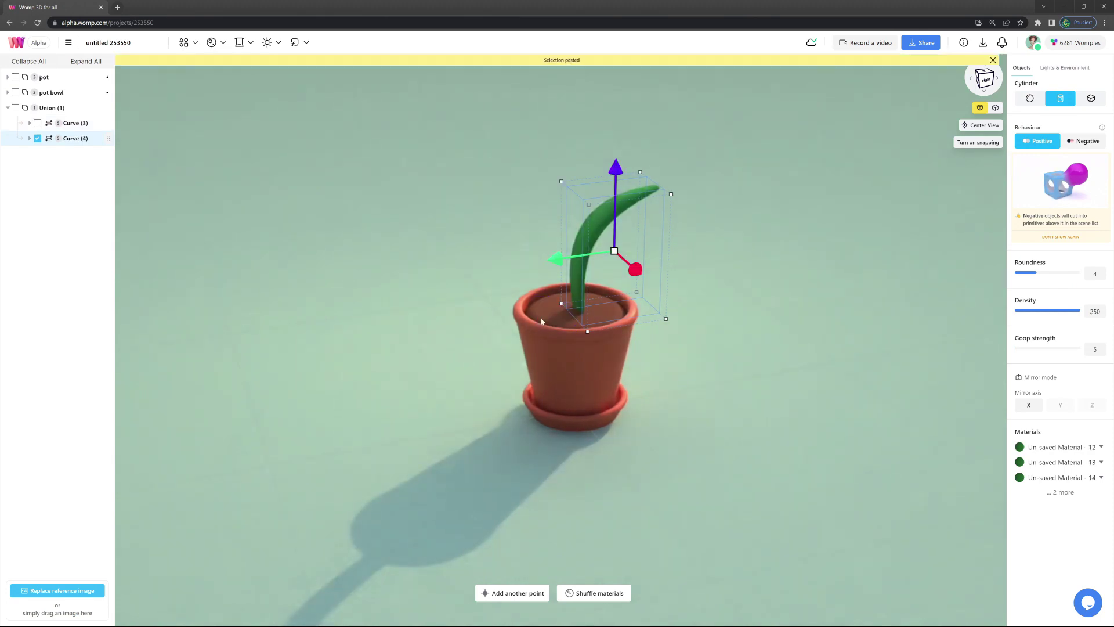
left_click_drag(690, 323, 514, 264)
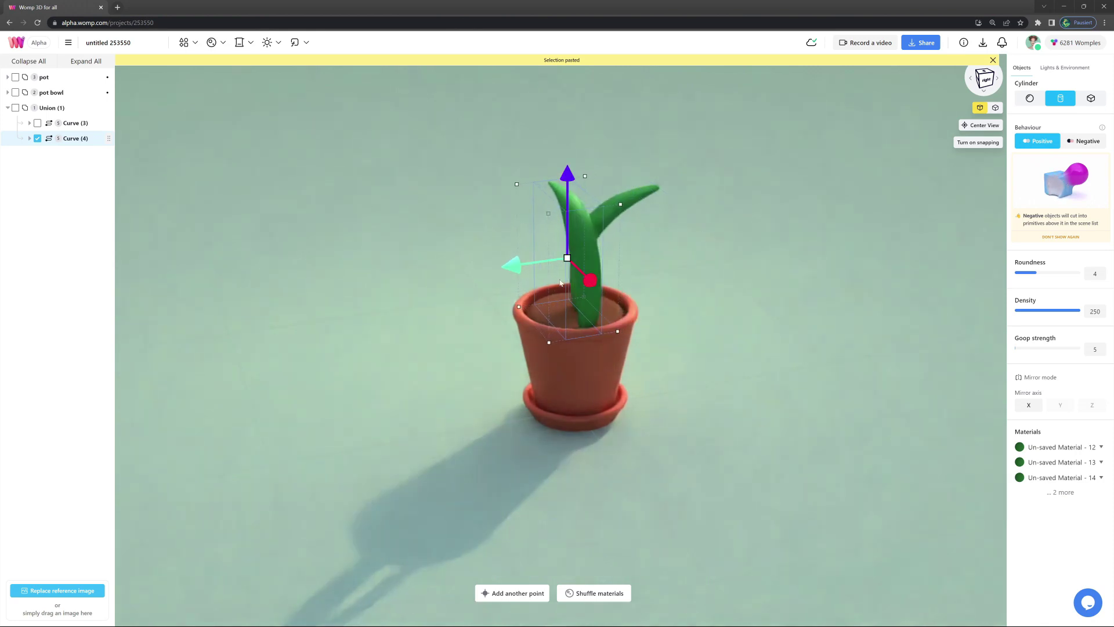
left_click_drag(812, 350, 607, 325)
left_click_drag(540, 256, 490, 223)
left_click_drag(492, 164, 546, 185)
right_click_drag(626, 198, 558, 203)
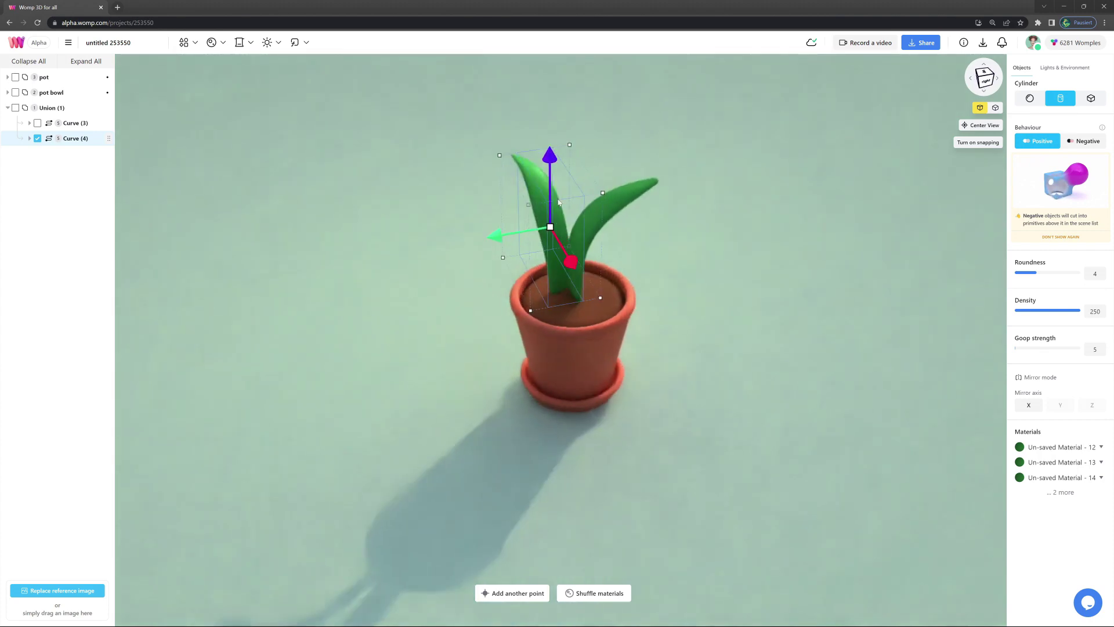
- Duplicate the second leaf, rotate the copy outward and lower it so it arches close over the pot's rim
key("ctrl+v")
left_click_drag(618, 305, 575, 140)
left_click_drag(537, 243, 513, 298)
left_click_drag(535, 205, 537, 212)
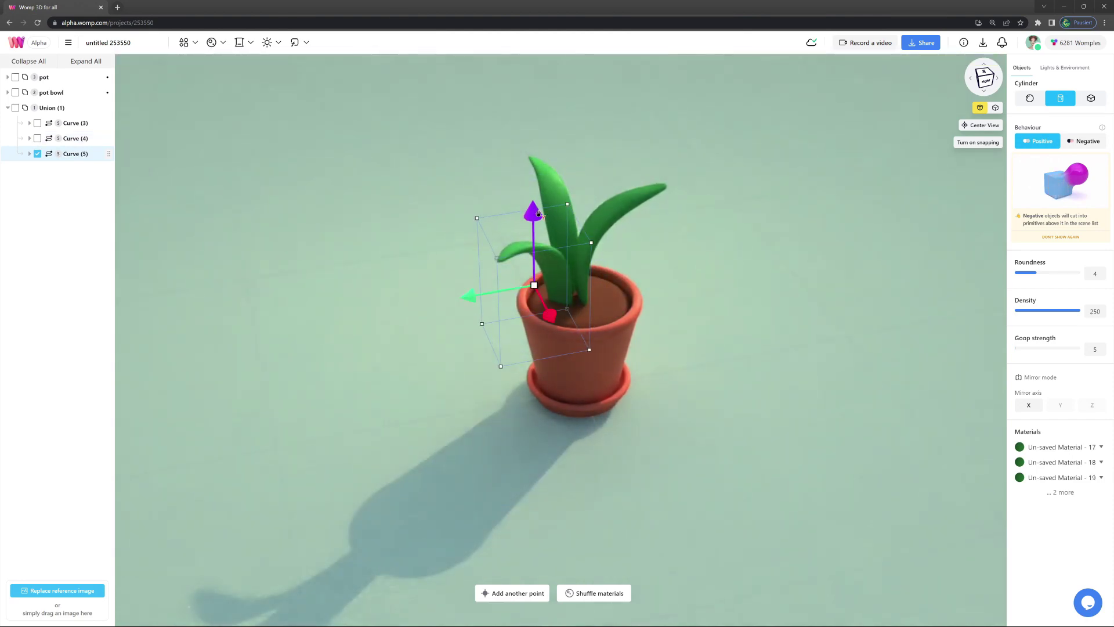
left_click_drag(611, 249, 599, 278)
left_click_drag(532, 216, 532, 206)
left_click_drag(556, 311, 565, 326)
left_click_drag(542, 213, 544, 221)
- Duplicate the low leaf and rotate and shift the copy so it arches toward the other side of the pot
key("ctrl+v")
left_click_drag(626, 367, 661, 309)
right_click_drag(705, 290, 923, 237)
left_click_drag(634, 295, 718, 304)
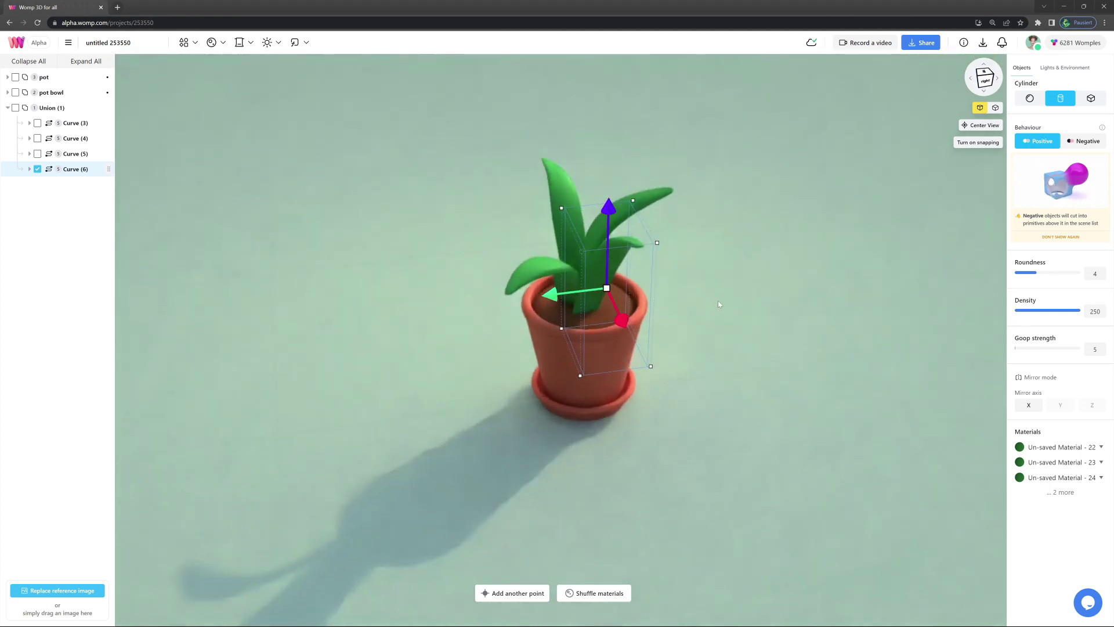
left_click(718, 304)
right_click_drag(642, 384, 909, 371)
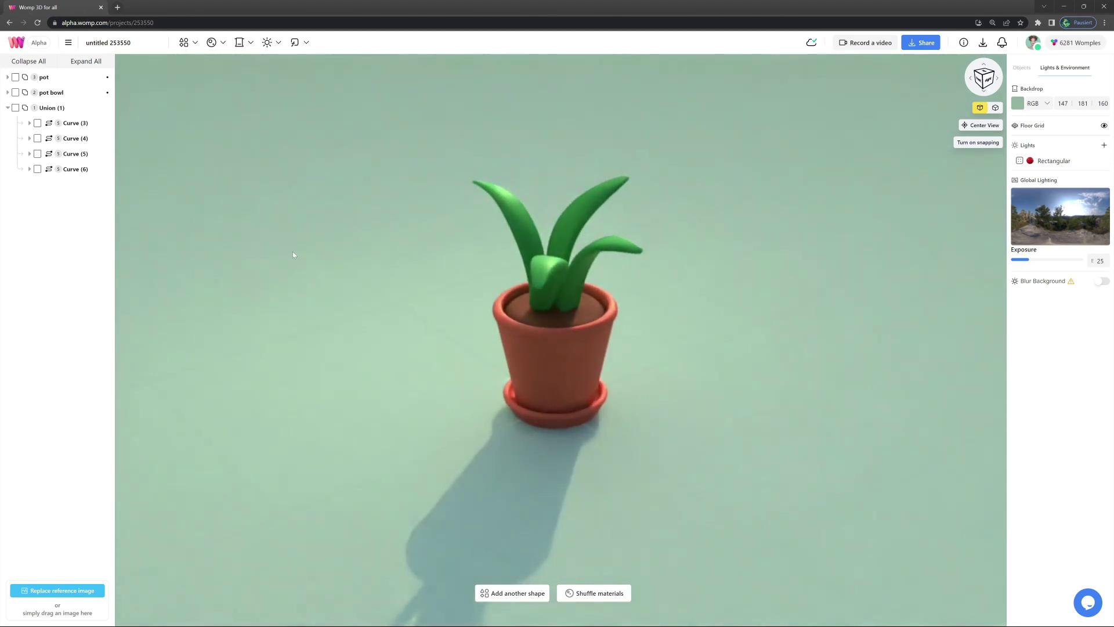
- Duplicate all four leaf curves together, enlarge the copies slightly and rotate them around the pot to fill the gaps between the originals
left_click(99, 123)
left_click(99, 169, "shift")
right_click(110, 155)
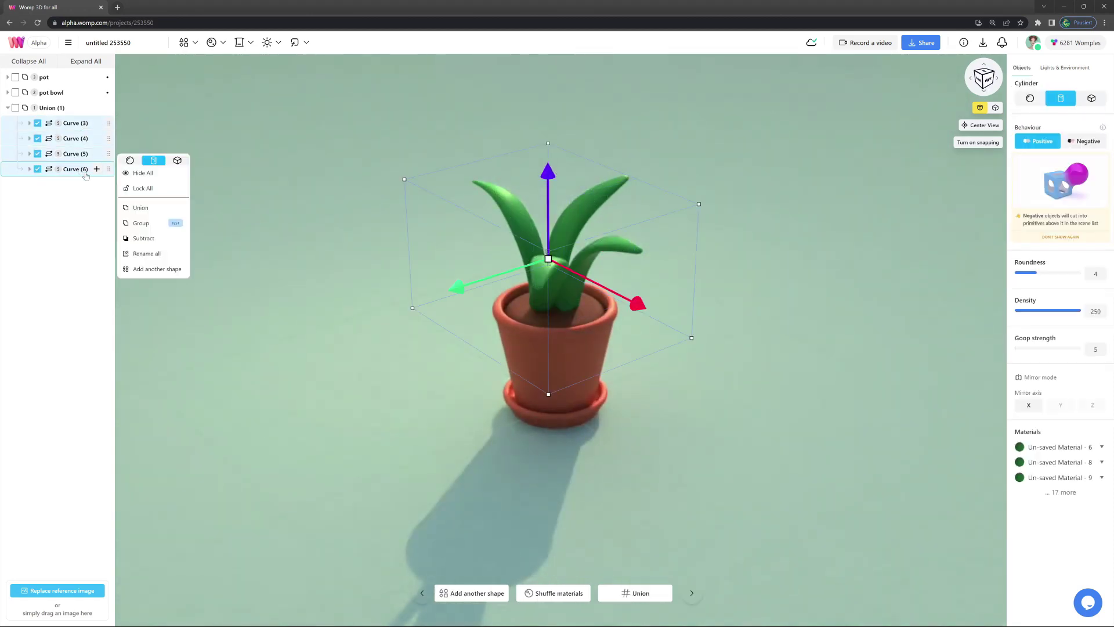
key("ctrl+v")
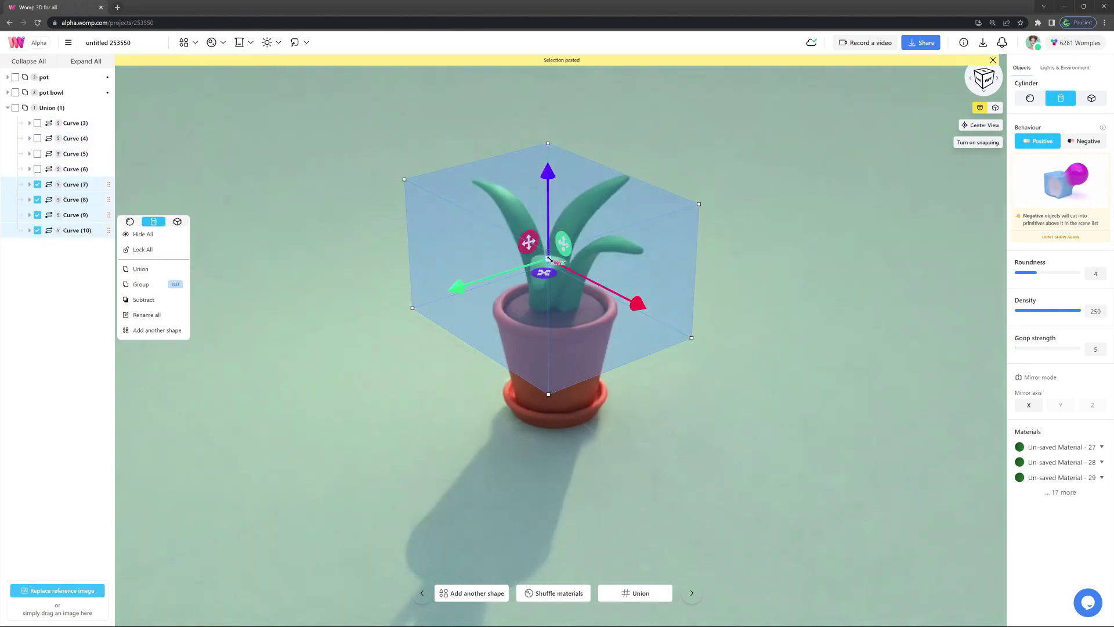
left_click_drag(557, 268, 562, 272)
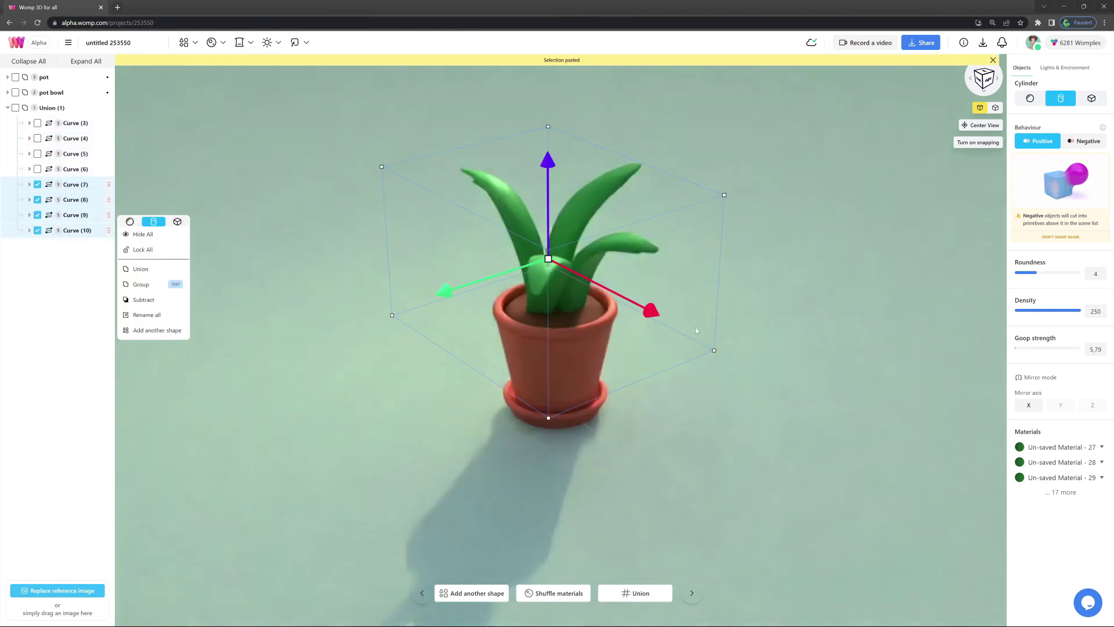
left_click_drag(740, 351, 762, 272)
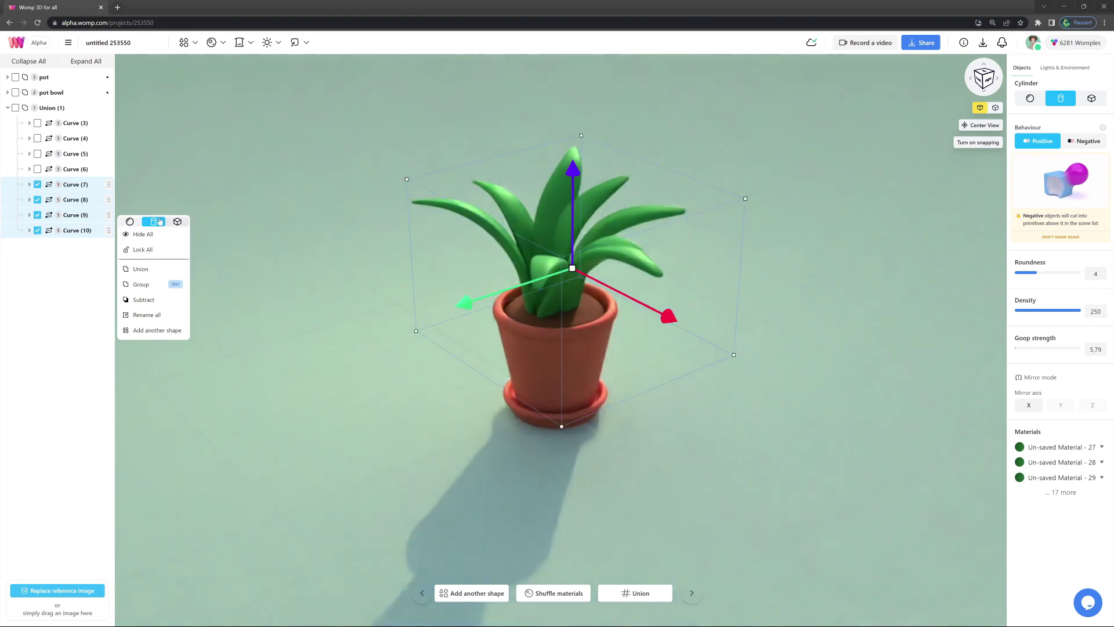
- Rotate and shift the first two copied leaves, Curve (7) and Curve (8), individually to vary their spread in the pot
left_click(82, 189)
left_click_drag(310, 367, 471, 375)
left_click_drag(732, 262, 522, 295)
left_click_drag(733, 291, 743, 293)
left_click_drag(654, 301, 660, 293)
left_click(63, 200)
left_click_drag(308, 321, 437, 348)
left_click_drag(436, 250, 428, 252)
- Rotate and reposition the copied leaf Curve (9) so it fans out separately from its neighbours over the pot's rim
left_click(79, 215)
left_click_drag(406, 354, 615, 360)
mouse_move(690, 325)
left_mouse_down()
mouse_move(710, 331)
mouse_move(699, 328)
left_mouse_up()
left_click_drag(691, 347, 513, 316)
left_click_drag(669, 326, 626, 247)
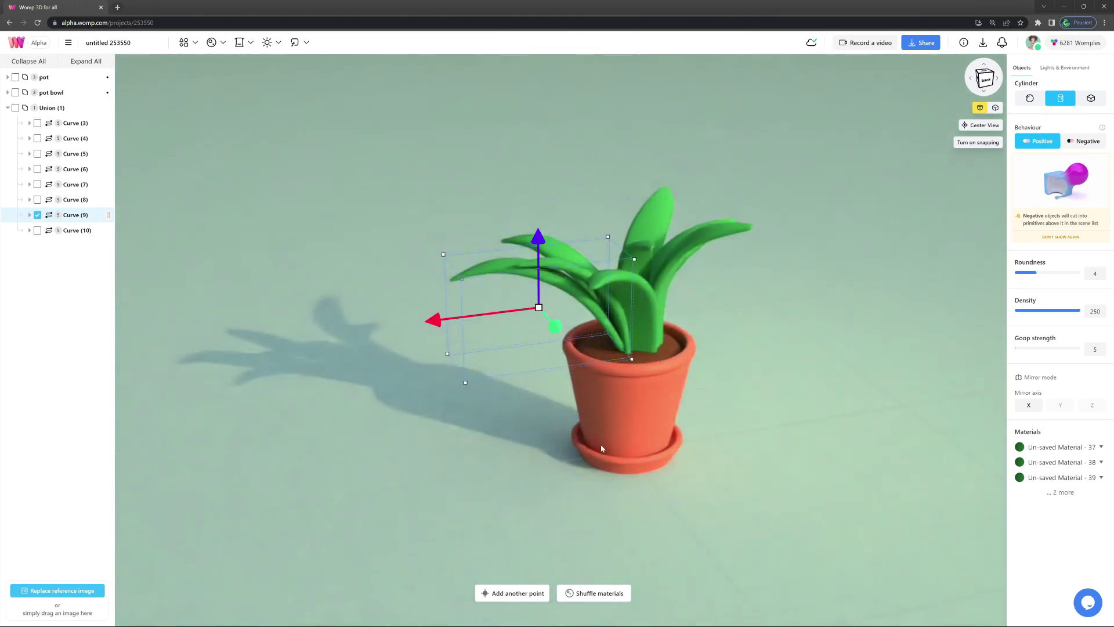
left_click_drag(601, 448, 735, 458)
left_click_drag(551, 315, 531, 318)
left_click_drag(232, 307, 297, 322)
- Rotate the copied leaf Curve (10) and shift its base into the cluster of leaves
left_click(75, 229)
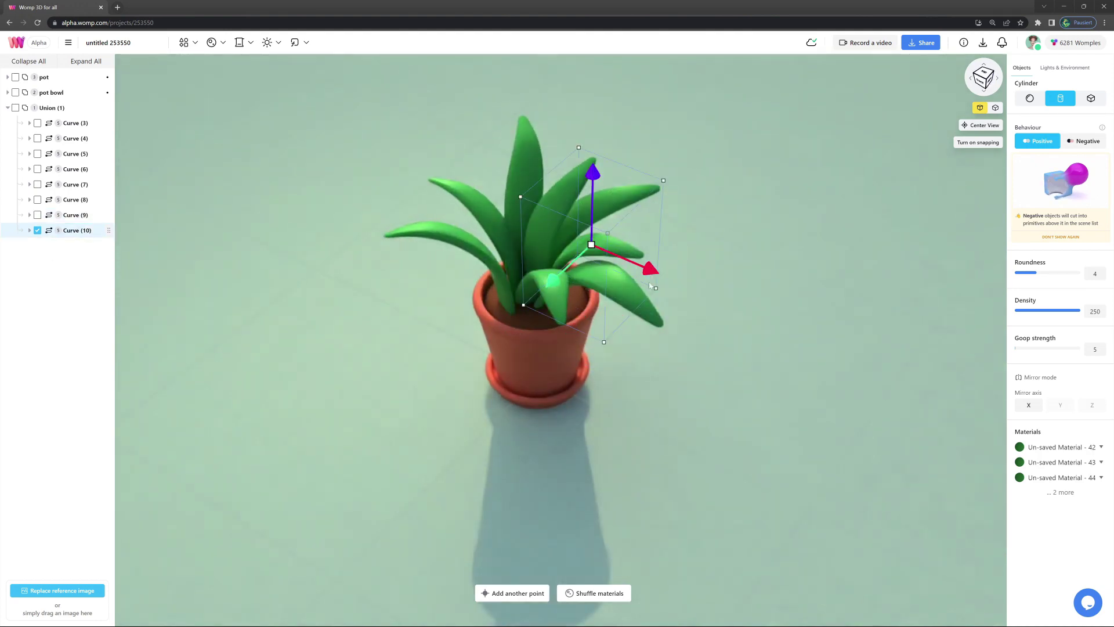
left_click_drag(694, 325, 704, 360)
mouse_move(573, 258)
left_mouse_down()
mouse_move(558, 280)
mouse_move(568, 276)
left_mouse_up()
left_click_drag(653, 258, 660, 262)
left_click_drag(781, 281, 692, 272)
scroll(758, 256, "down", 4)
- Scale the whole leaf union to about 0.87 and position it at X about -0.29, Y about 17.8, Z about -2.7
left_click(76, 123)
left_click(55, 111)
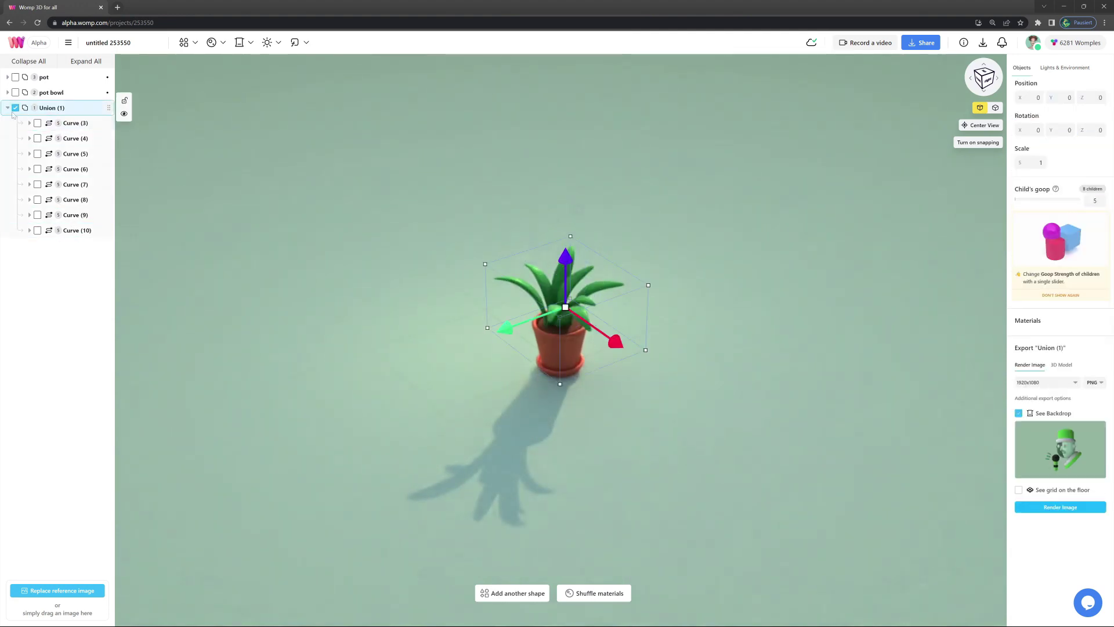
left_click(8, 108)
left_click_drag(573, 319, 551, 300)
scroll(723, 337, "up", 3)
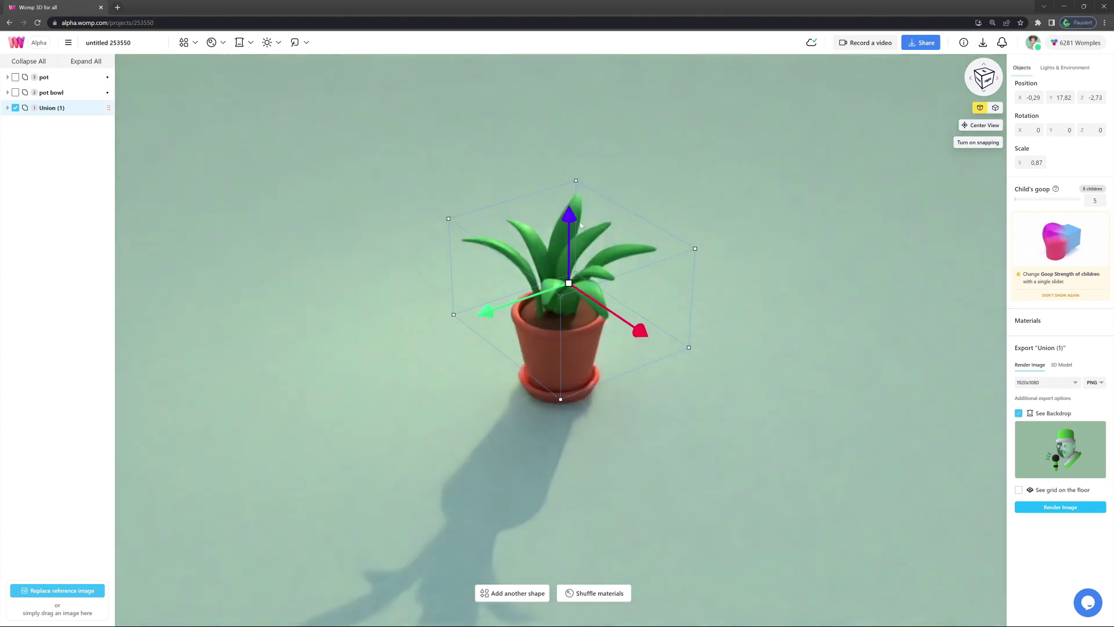
left_click(694, 361)
left_click_drag(694, 361, 808, 304)
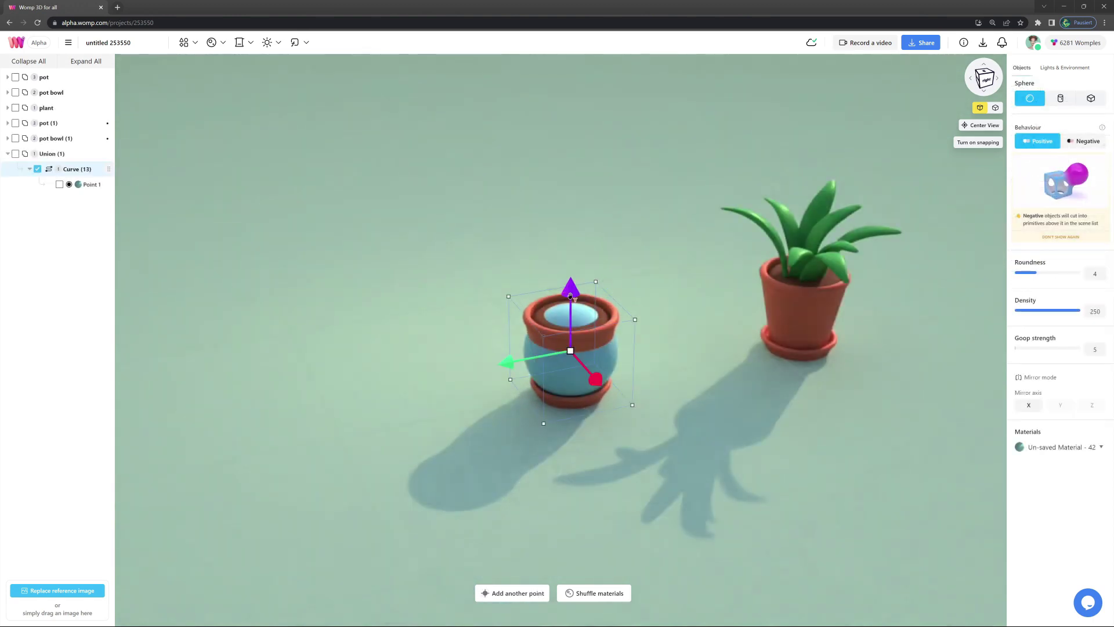
- Shrink the second pot's curve point to about 10 at soil level and color it green RGB 32, 110, 63, roughness 50, translucency 12
left_click_drag(570, 296, 505, 209)
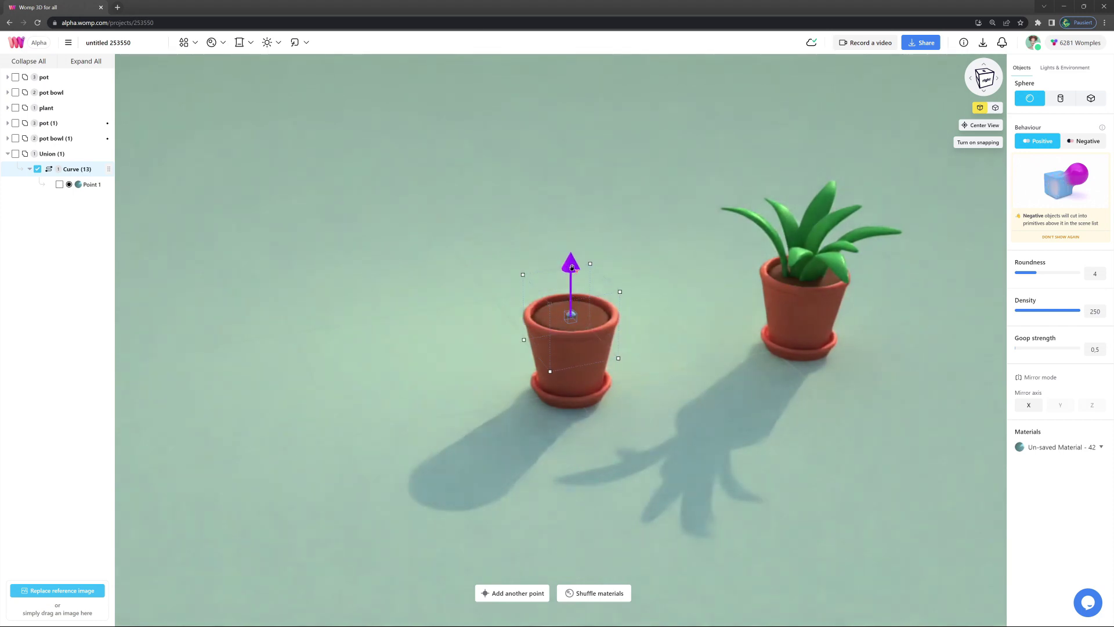
left_click(571, 316)
left_click(1048, 316)
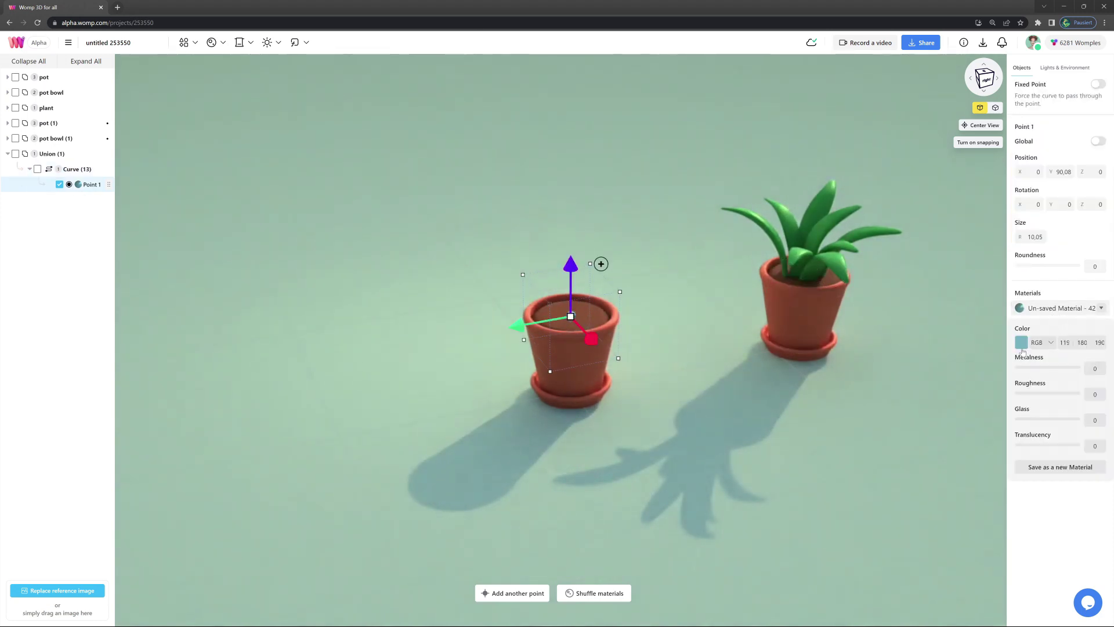
left_click(1021, 342)
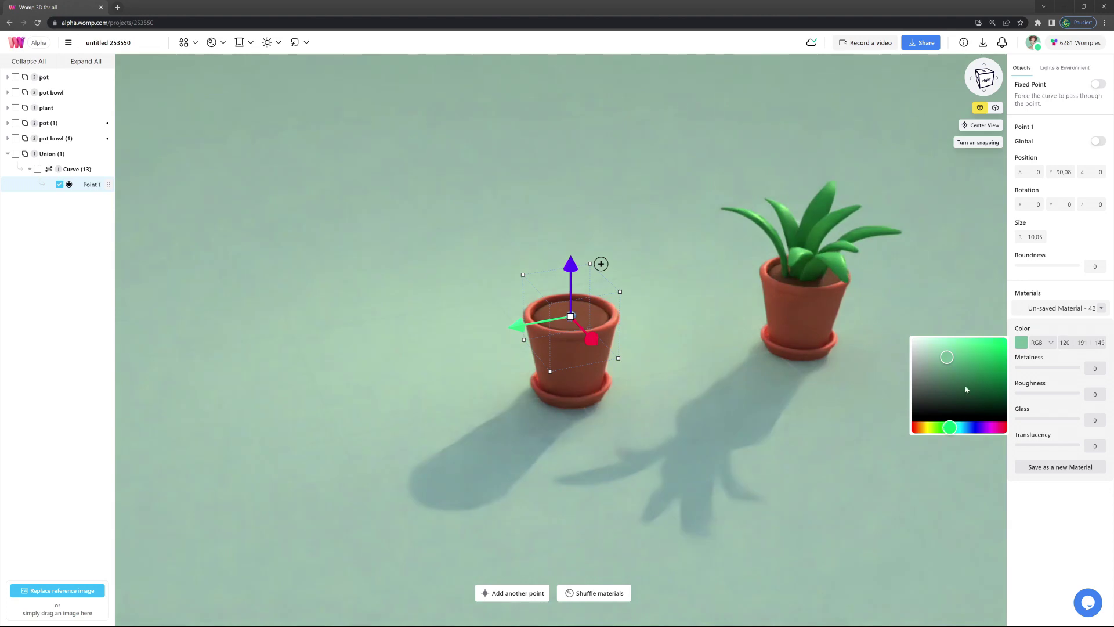
left_click(1032, 395)
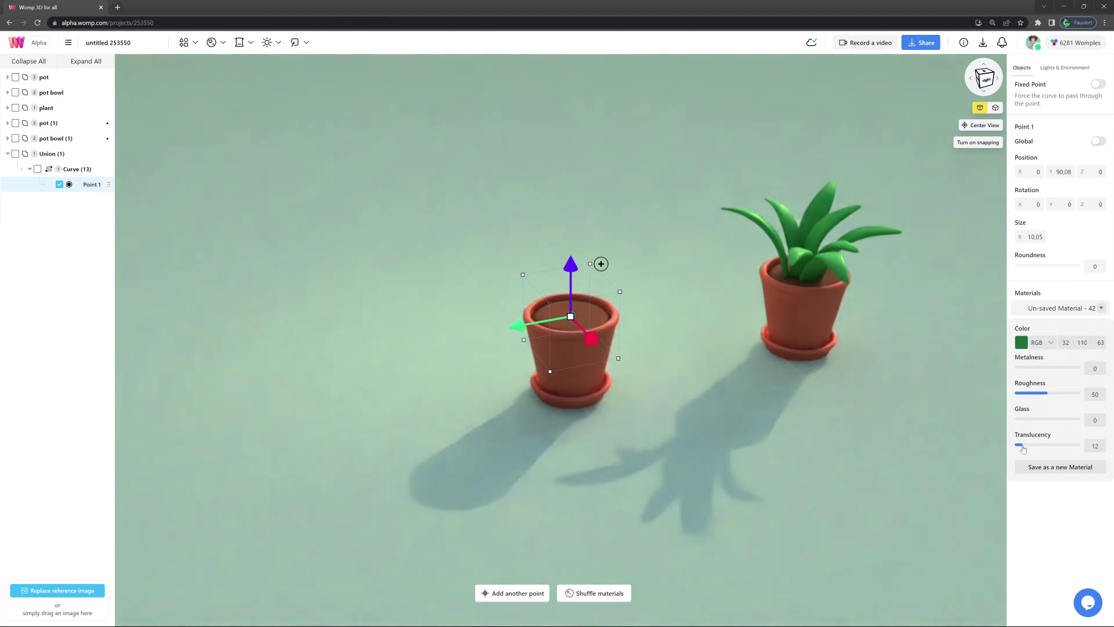
- Duplicate the point up to X about -3.8, Y about 148.5, sized 6.7, and color the copy lighter green, RGB 45, 152, 88
scroll(701, 381, "up", 5)
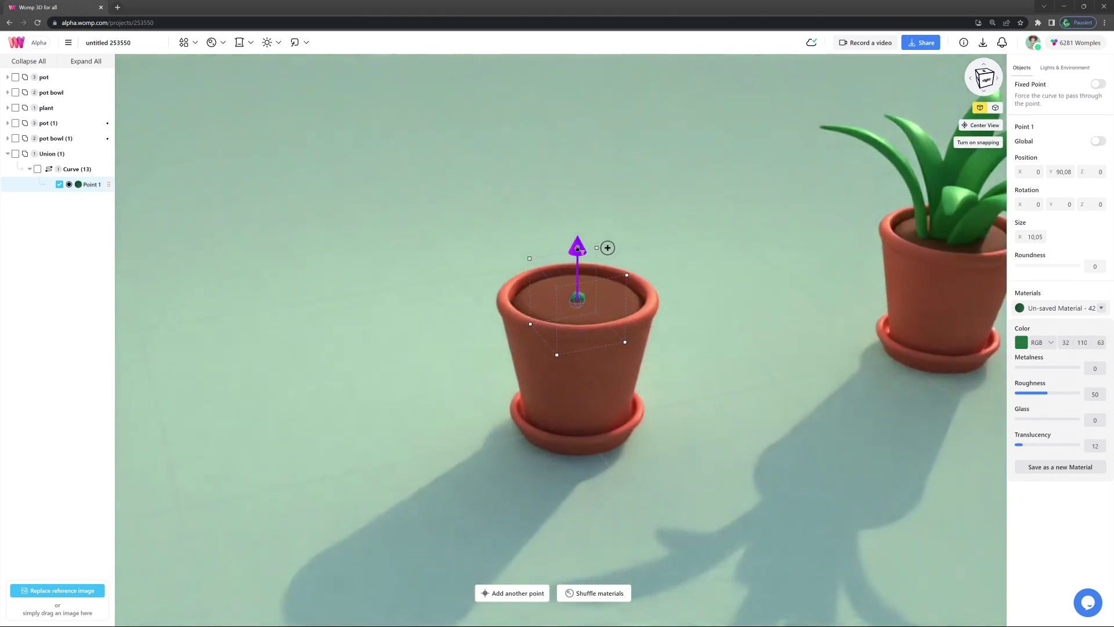
left_click_drag(580, 252, 570, 212, "alt")
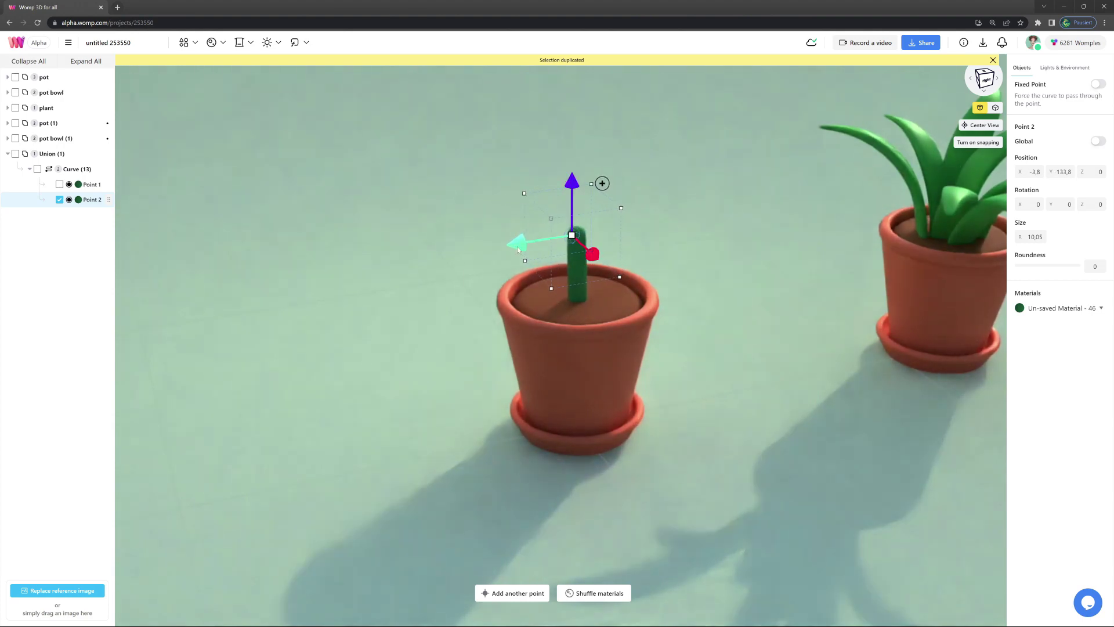
left_click_drag(572, 172, 573, 161)
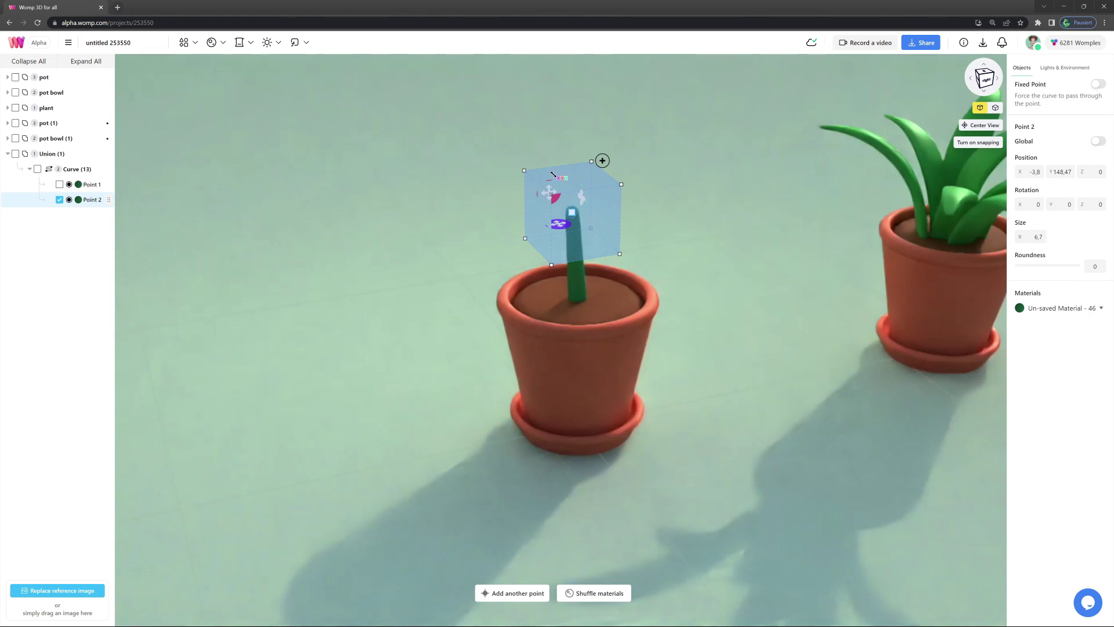
left_click(1045, 312)
left_click(1022, 343)
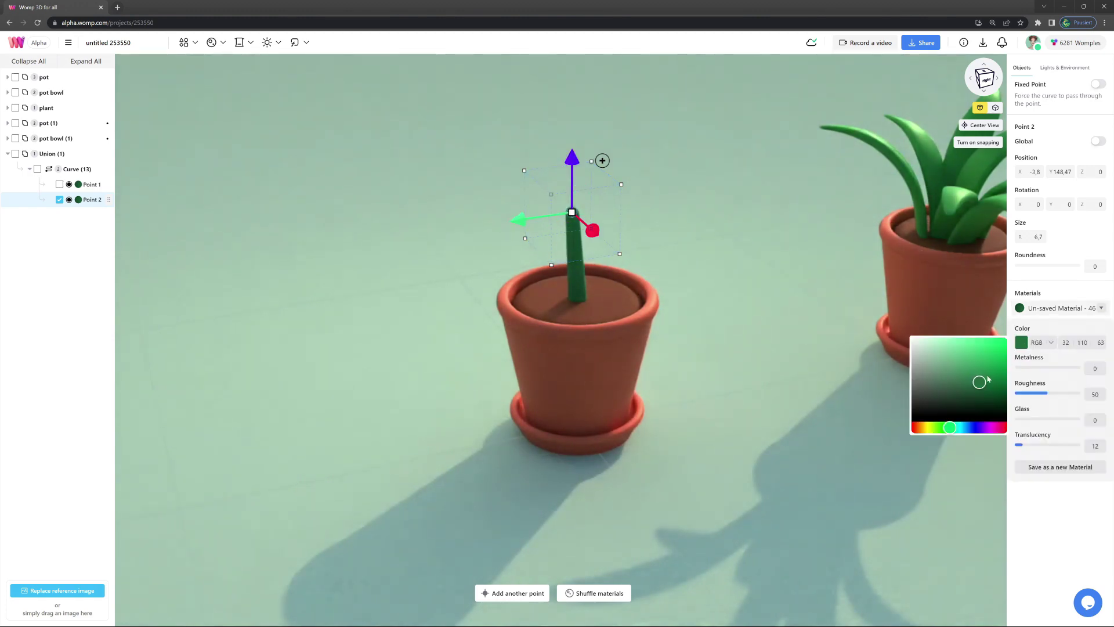
left_click_drag(979, 378, 979, 372)
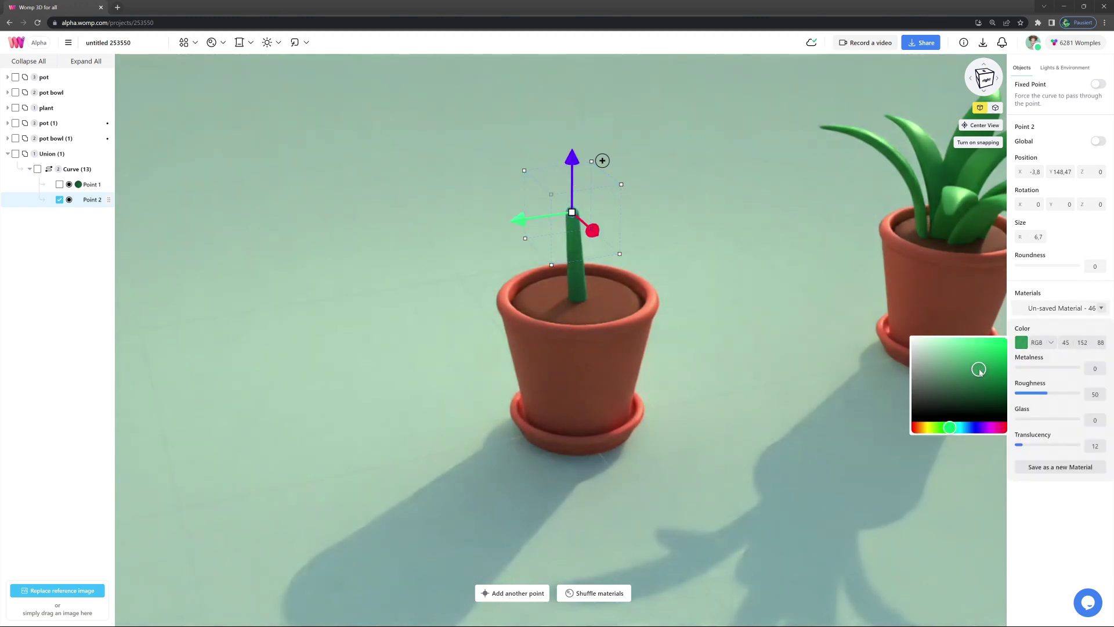
- Add a third duplicated point at about X 5, Y 182, Z -4.4, sized about 5.4, colored brighter green, RGB 45, 202, 108
left_click_drag(595, 168, 599, 110)
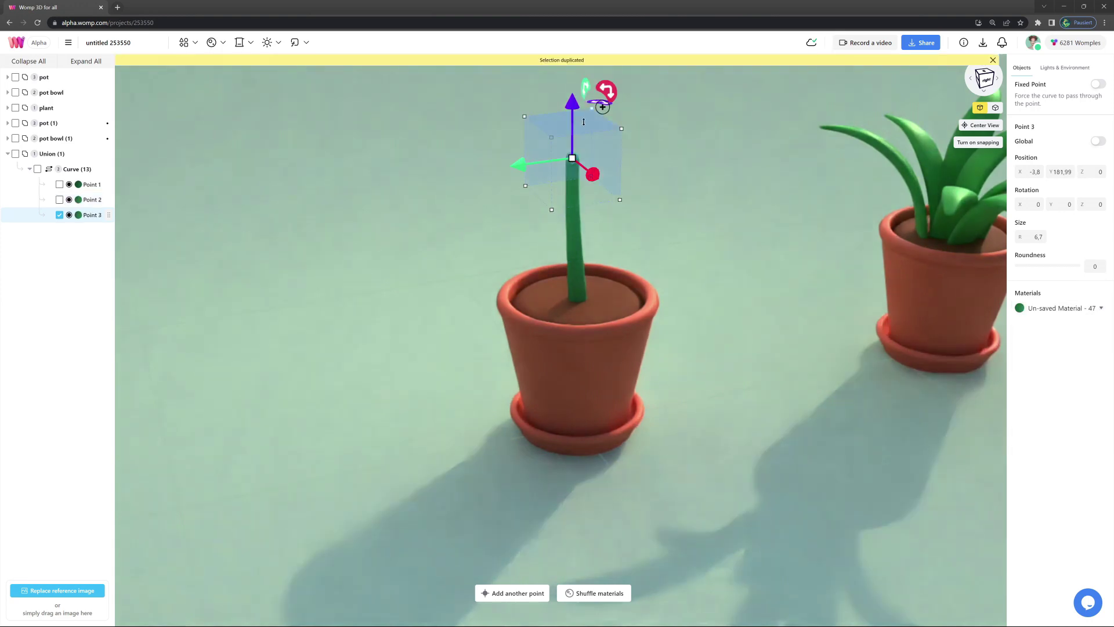
left_click_drag(521, 166, 571, 141)
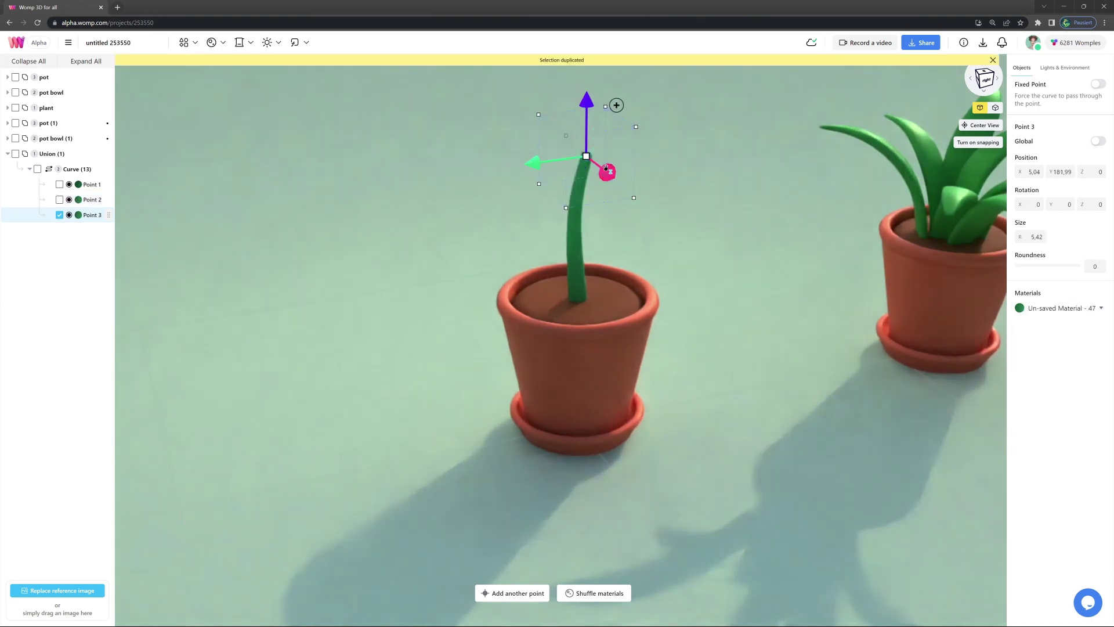
left_click(1039, 307)
left_click(1021, 342)
left_click(987, 355)
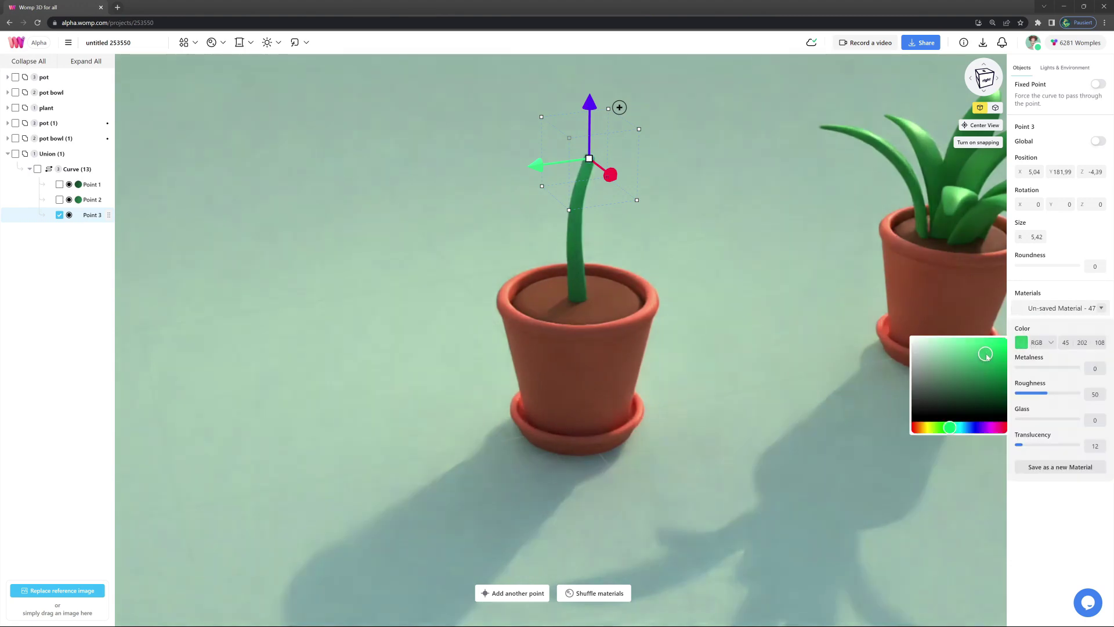
- Add a fourth duplicated point at about X -6.2, Y 226, sized about 2.8, colored bright green, RGB 39, 231, 116
left_click_drag(760, 240, 745, 325)
left_click_drag(581, 190, 580, 114, "alt")
left_click_drag(568, 174, 533, 132)
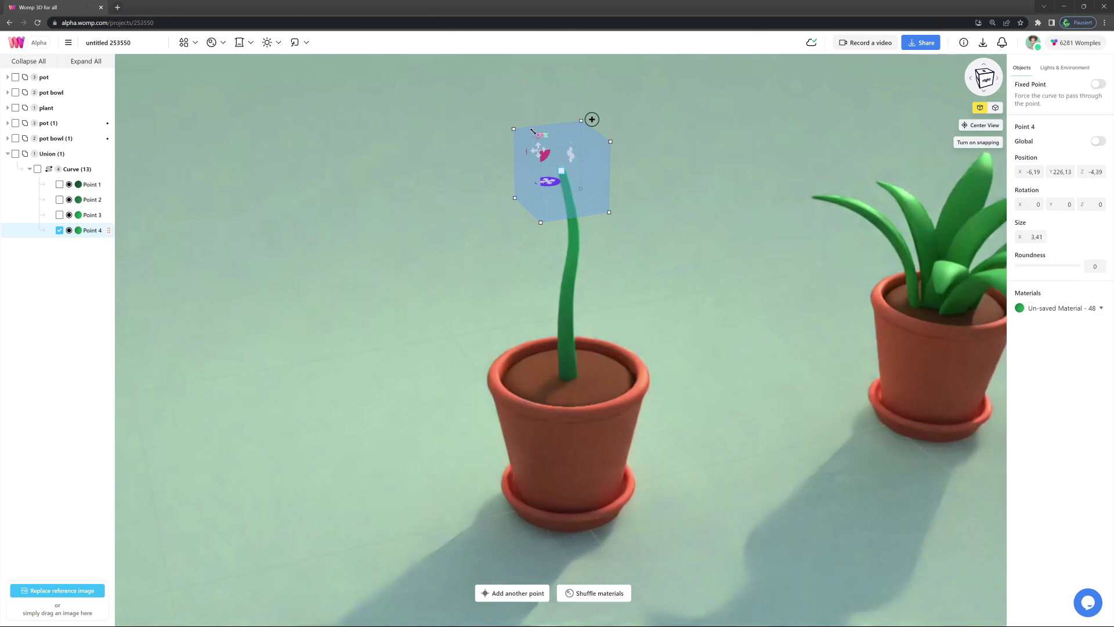
left_click(1071, 313)
left_click(1022, 343)
left_click_drag(990, 348, 992, 346)
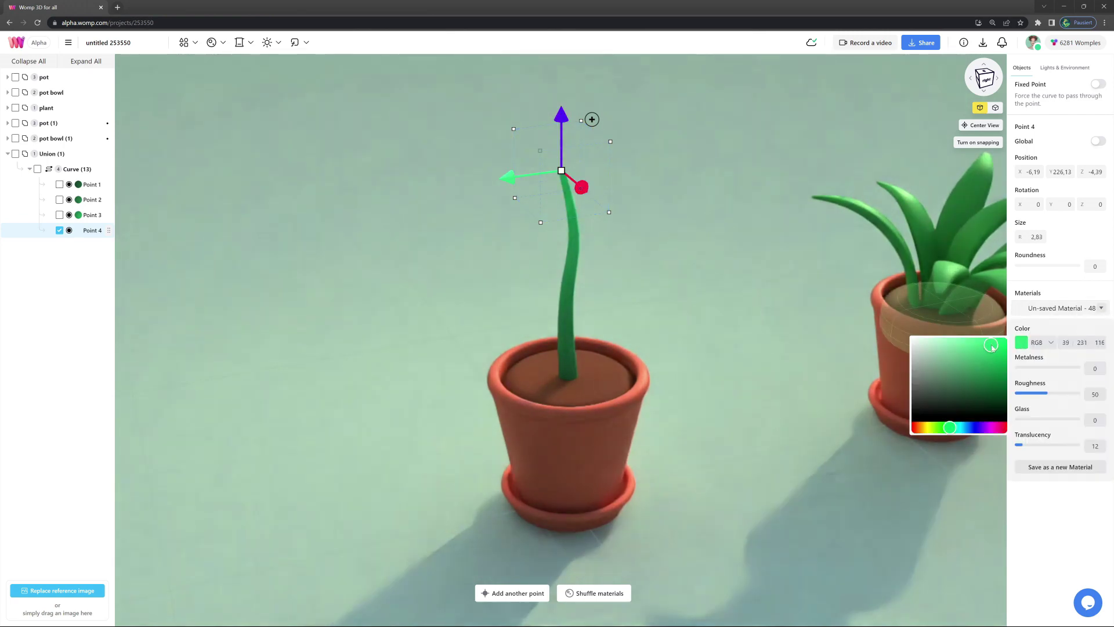
left_click(714, 325)
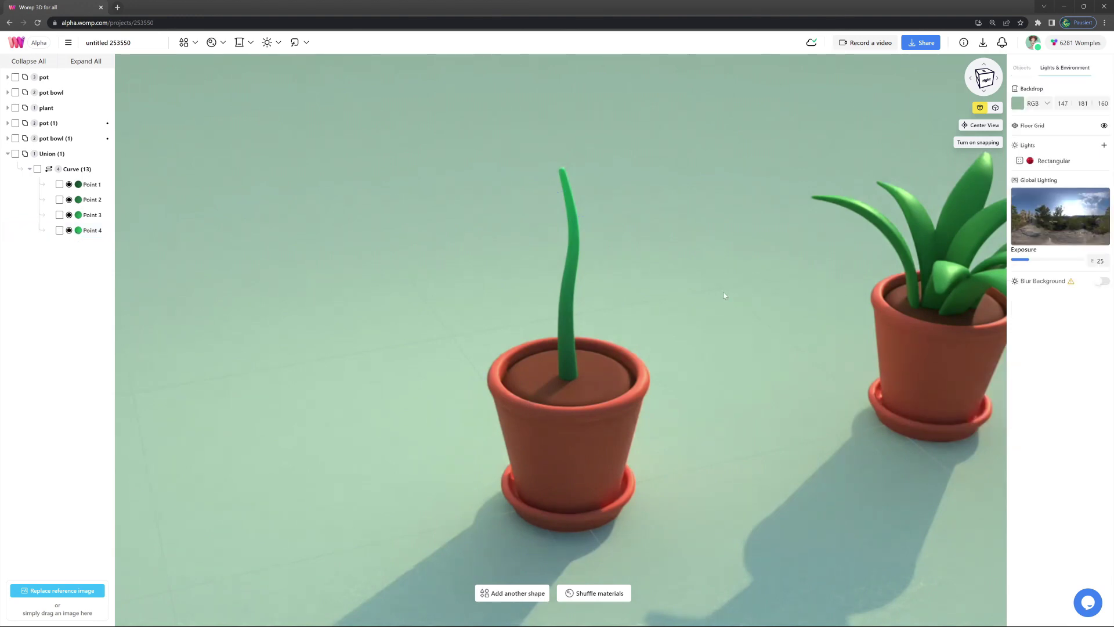
- Duplicate the second pot's stem curve and delete every point of the copy except its second one
left_click(75, 170)
key("ctrl+c")
key("ctrl+v")
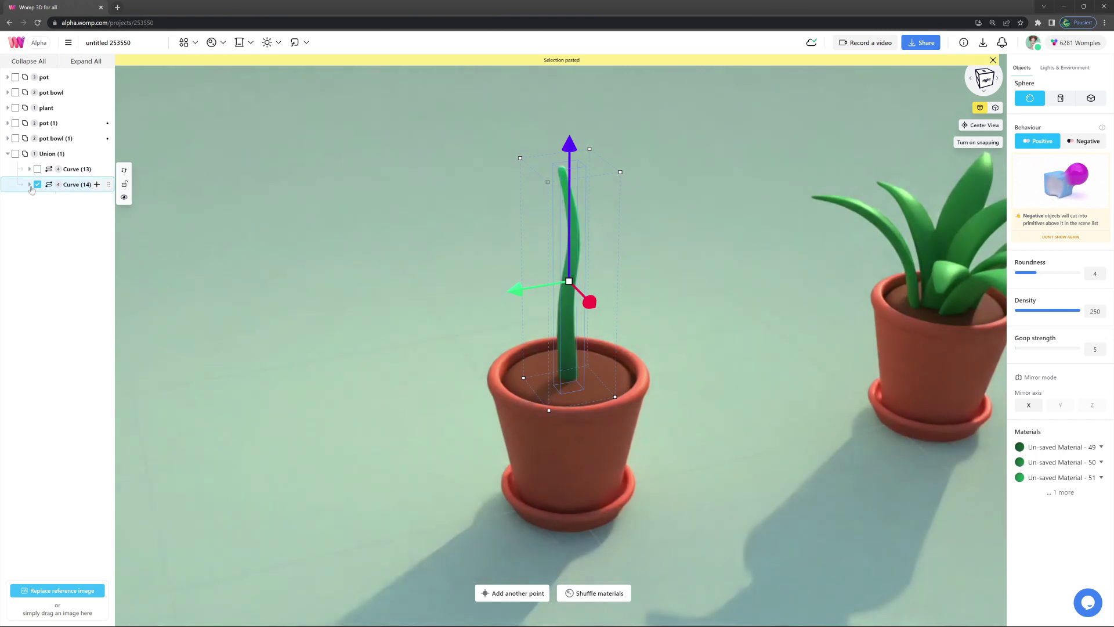
left_click(29, 185)
left_click(87, 200)
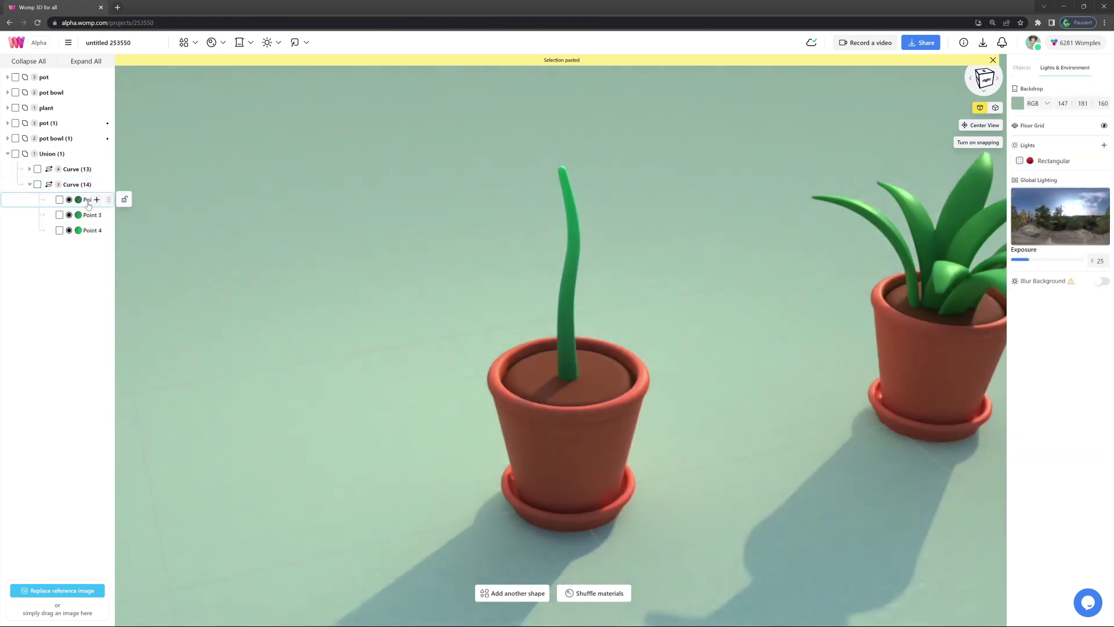
left_click(87, 215)
key("Delete")
left_click(87, 215)
key("Delete")
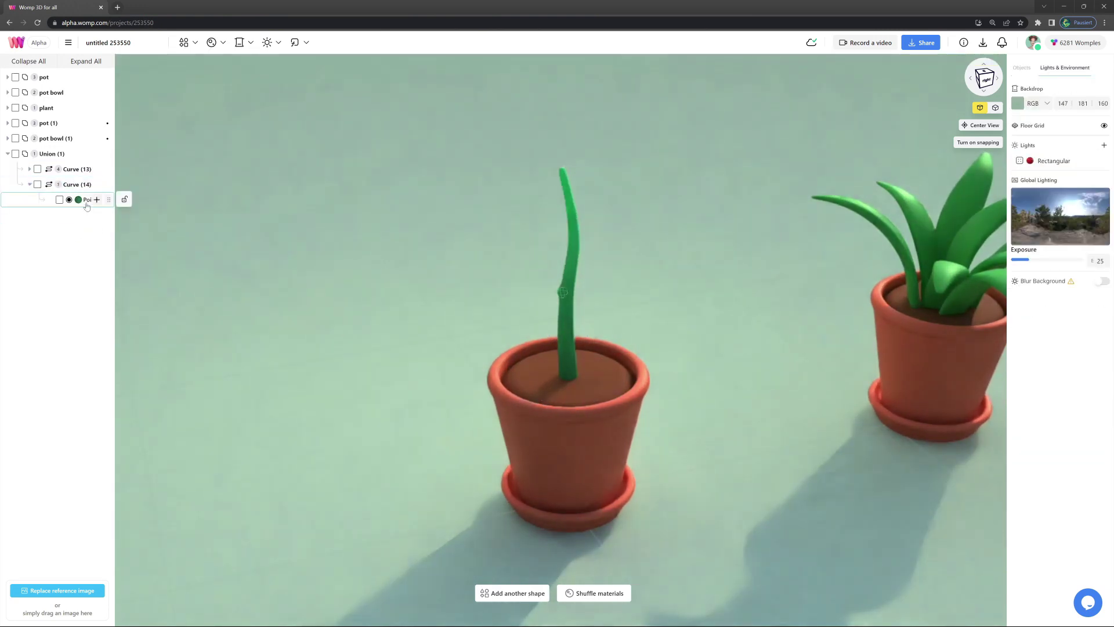
- Move the copy's remaining point to about X 4.1, so it sits against the side of the stem
left_click(86, 202)
left_click_drag(520, 304, 527, 301)
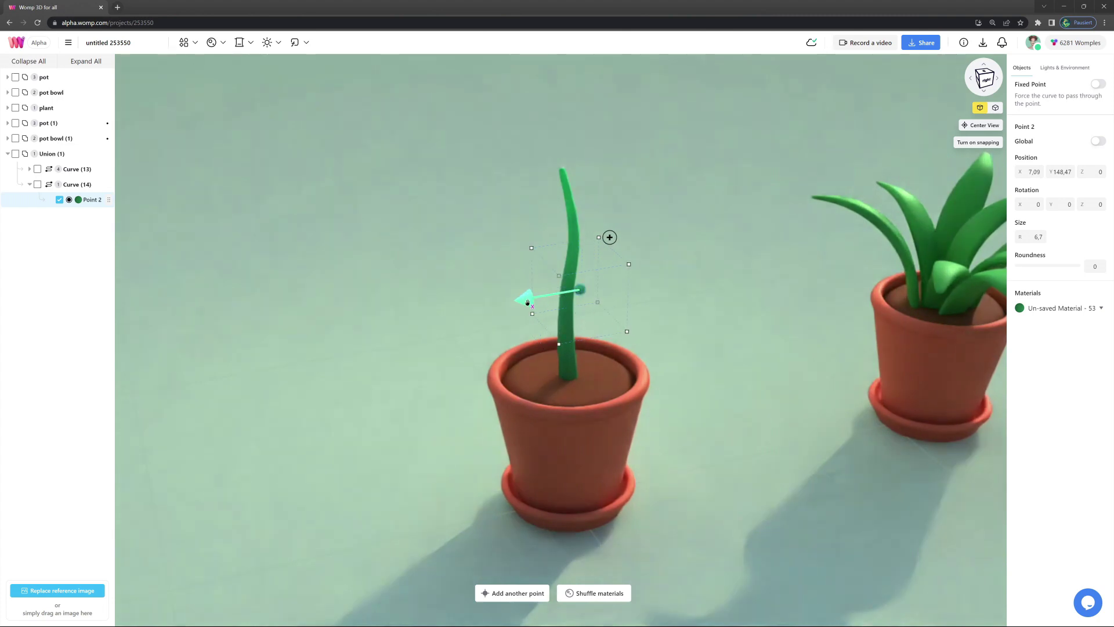
scroll(699, 298, "up", 5)
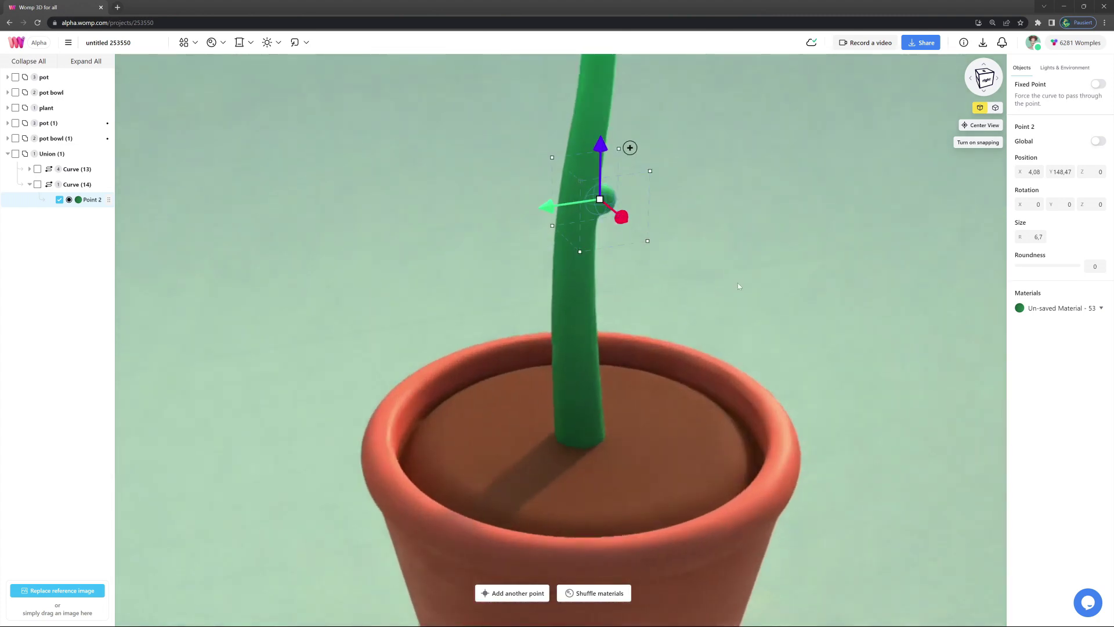
- Change the copied curve to a cylinder and flatten its point to about 6.3 by 2.2, roundness 100, tilted about X -18.5, Z 19.1
left_click(93, 186)
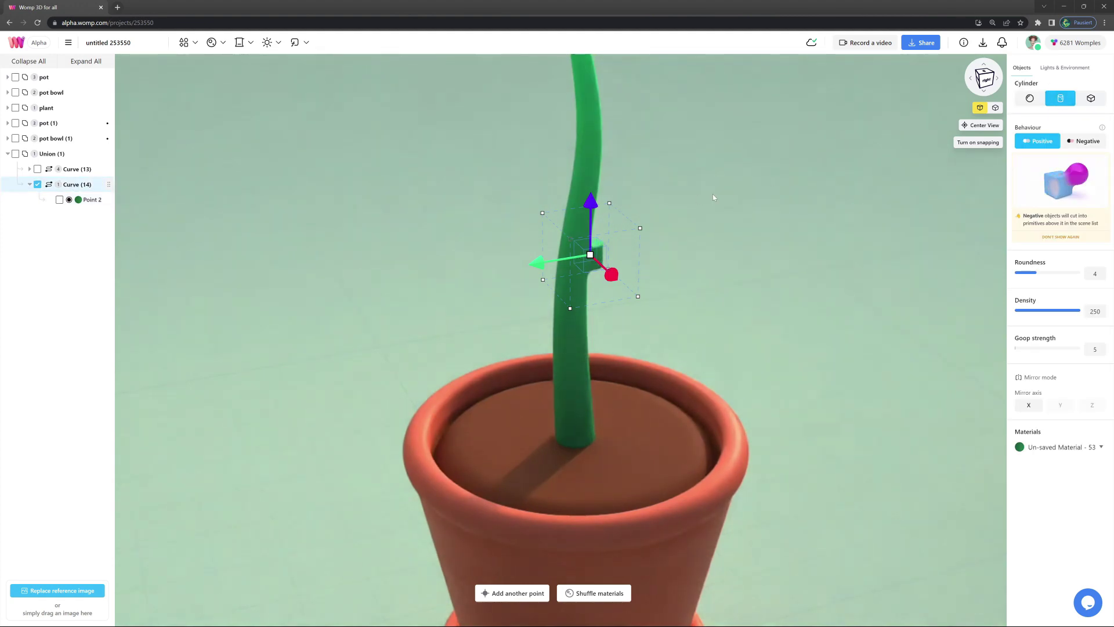
left_click(88, 200)
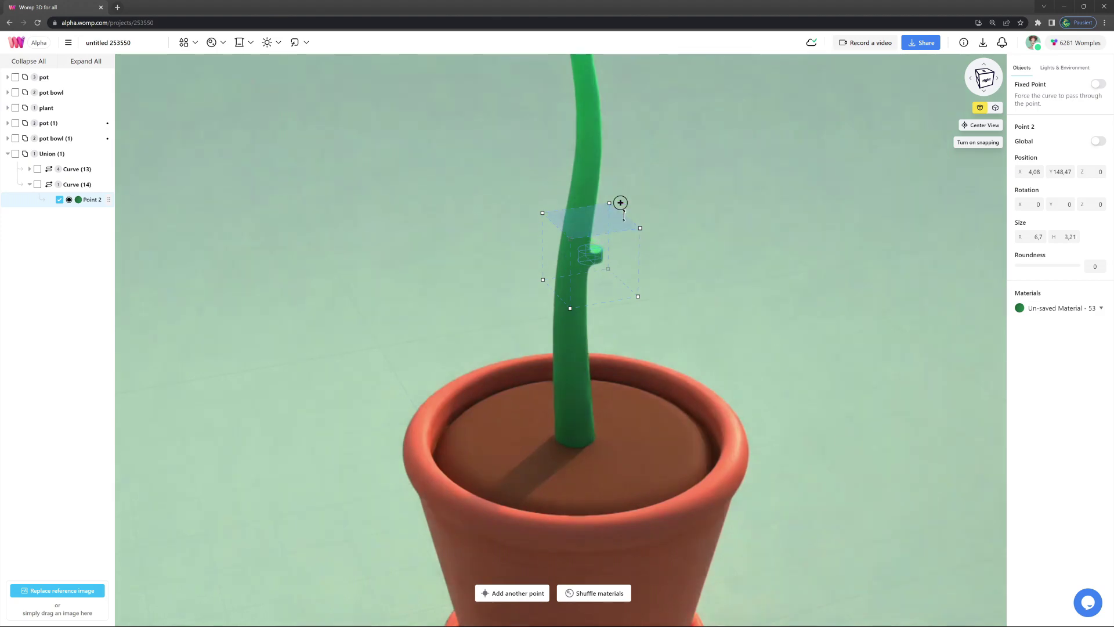
left_click_drag(624, 218, 622, 286)
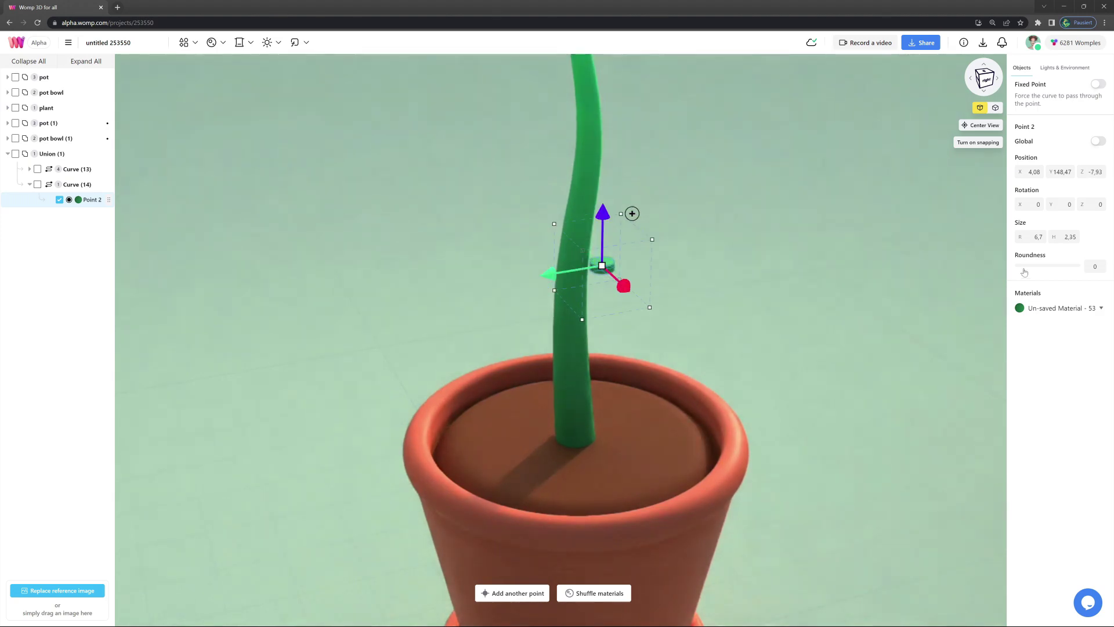
left_click_drag(665, 224, 642, 231)
left_click_drag(622, 296, 581, 250)
- Duplicate the flattened point outward from the stem to about X 17.8, Y 155, and enlarge it to about 11.9 by 4.2
key("ctrl+d")
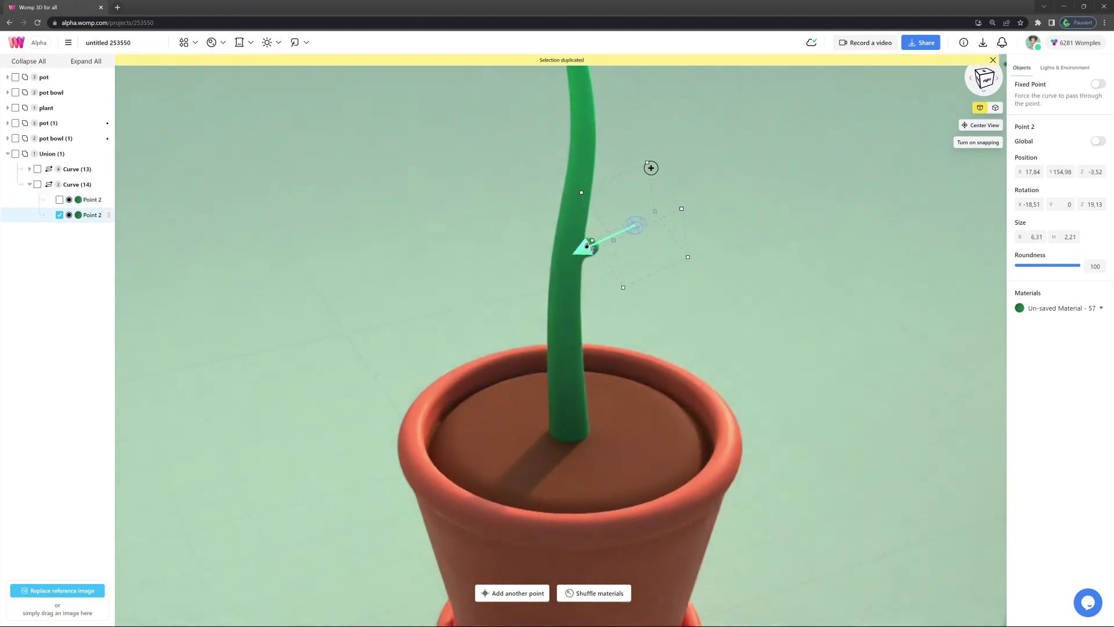
right_click_drag(760, 231, 784, 227)
left_click_drag(714, 214, 690, 199)
right_click_drag(799, 245, 754, 251)
left_click_drag(636, 204, 794, 210)
right_click_drag(794, 210, 824, 197)
left_click_drag(653, 185, 599, 162)
- Color the duplicated leaf point a lighter green
left_click(1055, 309)
left_click(1019, 345)
left_click(985, 359)
right_click_drag(813, 323, 772, 342)
- Add a third leaf point at about X 25.6, Y 162.3, Z -5.3, rotated about X -27.7, Z 9, and sized about 16.3 by 3
left_click_drag(673, 203, 712, 164)
key("ctrl+d")
right_click_drag(735, 184, 721, 174)
left_click_drag(721, 177, 748, 191)
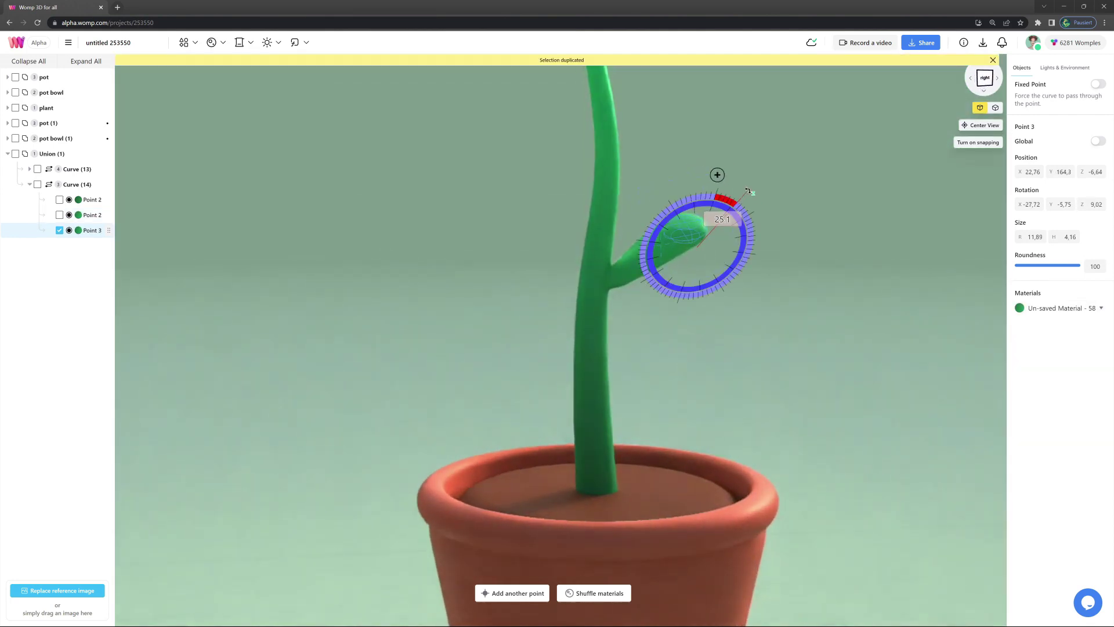
left_click_drag(634, 240, 644, 238)
left_click_drag(693, 180, 693, 189)
left_click_drag(711, 263, 717, 273)
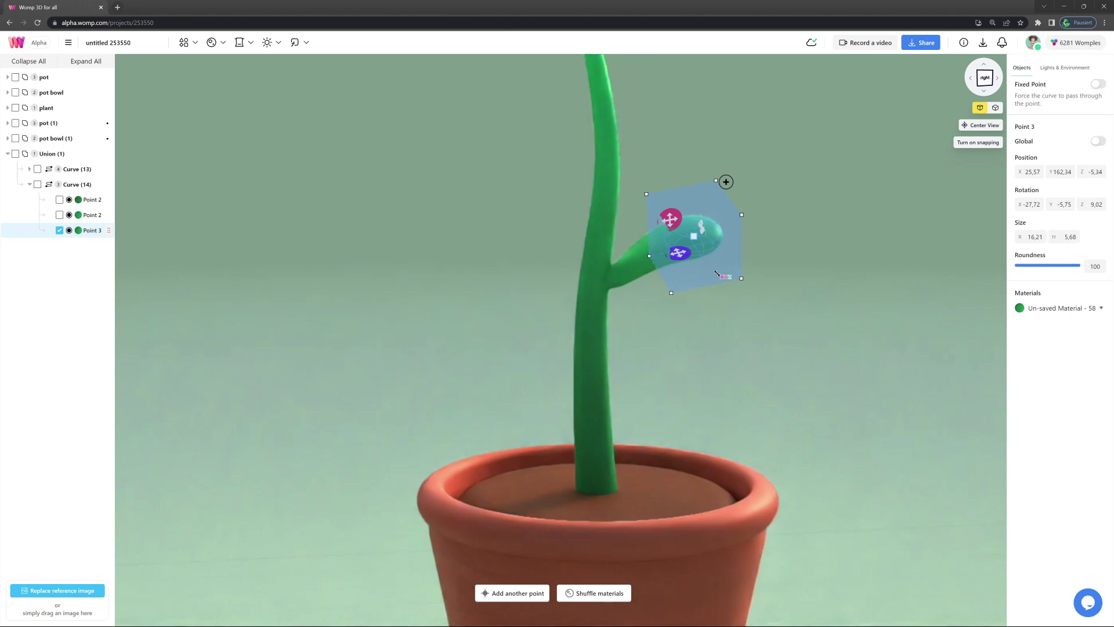
right_click_drag(699, 206, 716, 214)
left_click_drag(713, 187, 713, 191)
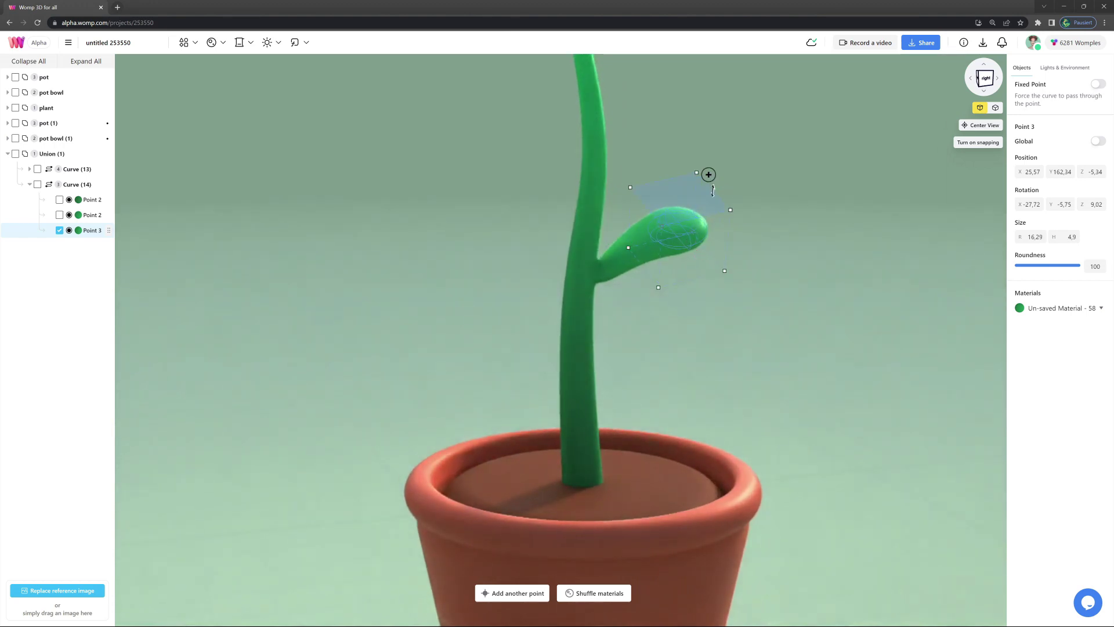
- Color the third leaf point bright green, RGB 65, 217, 126
left_click(1057, 308)
left_click(1020, 343)
left_click(977, 349)
right_click_drag(754, 295, 771, 304)
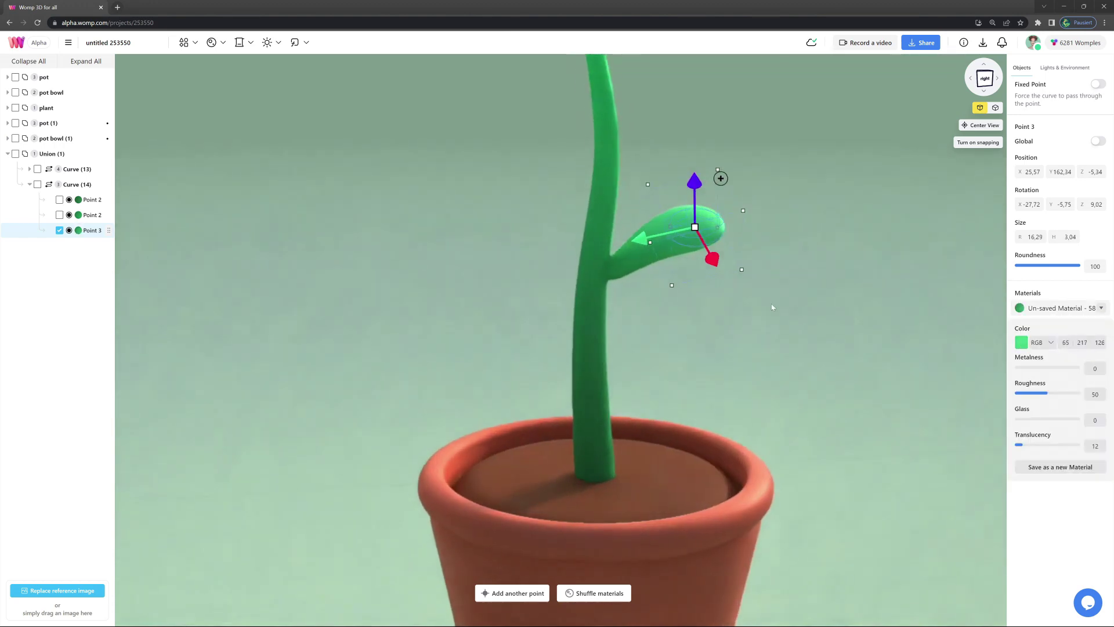
- Duplicate the third leaf point outward to about X 38.3, Y 156.5, Z -3, rotated about X -12.6, Y -4.1, Z -28.3
left_click_drag(644, 236, 684, 228, "alt")
left_click_drag(806, 203, 817, 230)
left_click_drag(764, 173, 753, 193)
left_click_drag(679, 217, 695, 224)
left_click(739, 246)
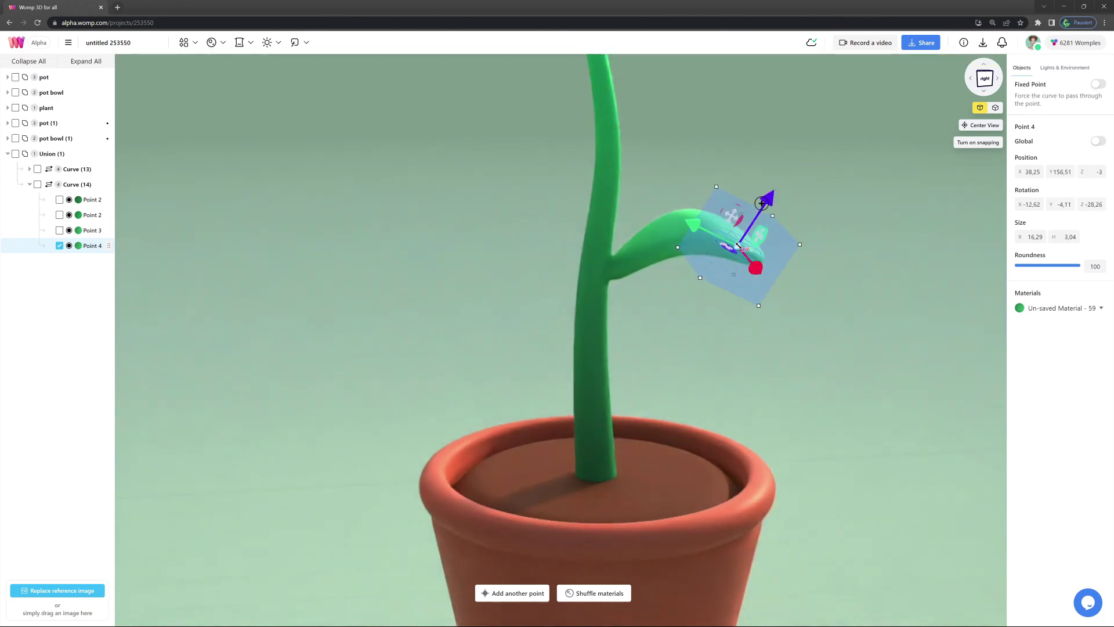
- Shrink the outermost leaf point so the leaf tapers to a pointed tip
left_click_drag(709, 185, 708, 181)
right_click_drag(782, 315, 496, 340)
left_click_drag(787, 370, 705, 279)
left_click_drag(777, 380, 737, 332)
left_click(549, 315)
right_click_drag(549, 315, 871, 211)
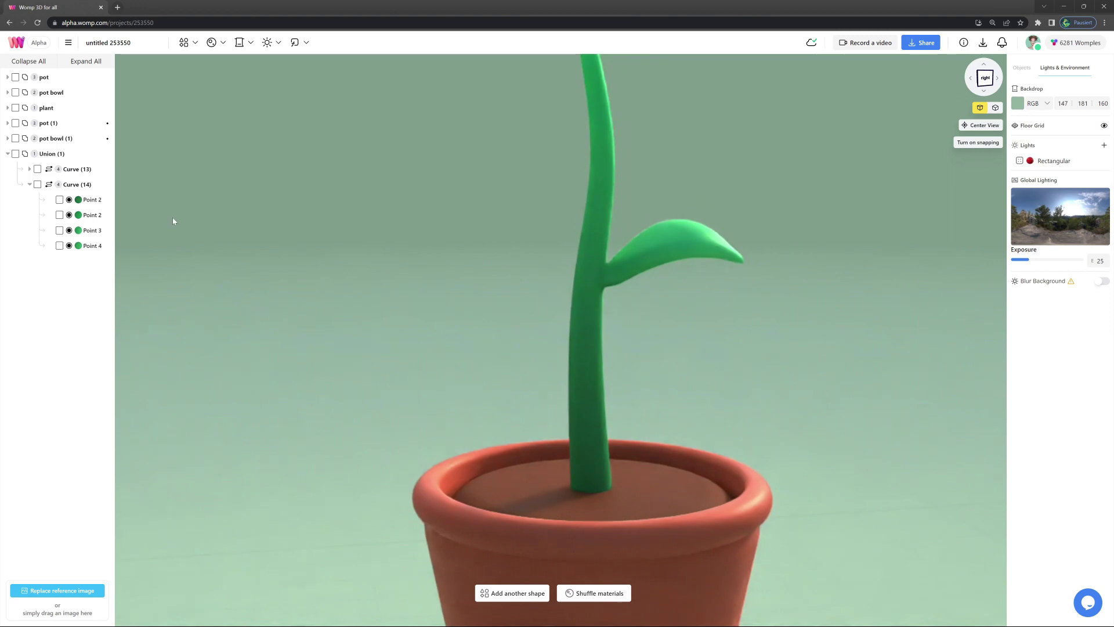
- Shrink the leaf's base point to about 3 by 1.05 and place it at X 4, Y 150.4, Z -2 in the stem
left_click(87, 199)
left_click_drag(608, 278, 586, 255)
left_click_drag(555, 293, 593, 264)
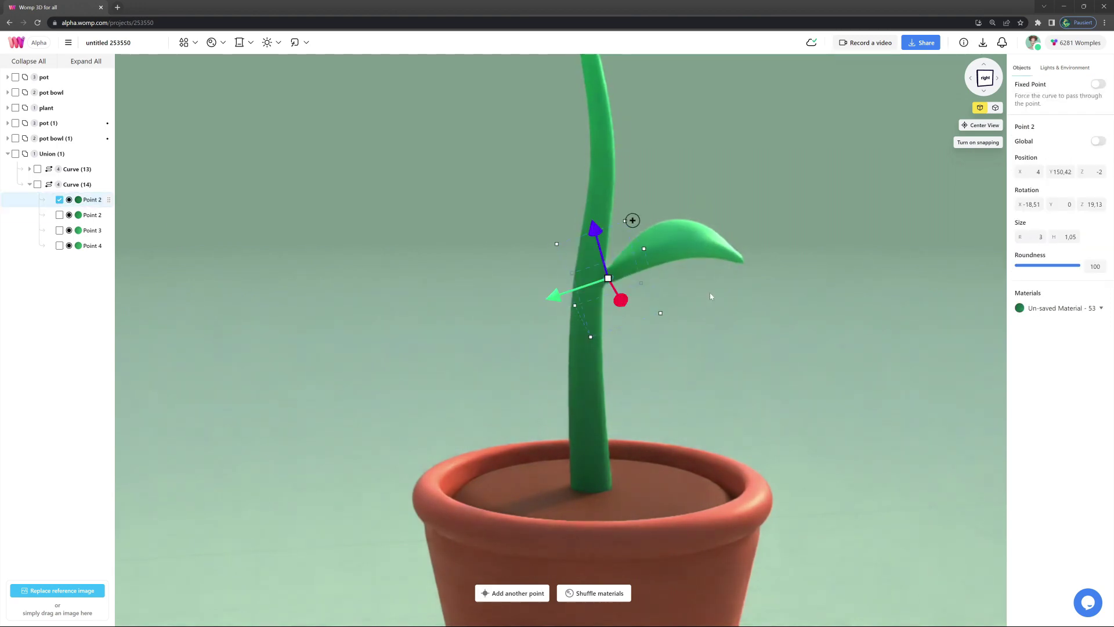
right_click_drag(268, 192, 299, 240)
- Rotate the leaf's third point slightly to refine the tilt of the blade
left_click(92, 231)
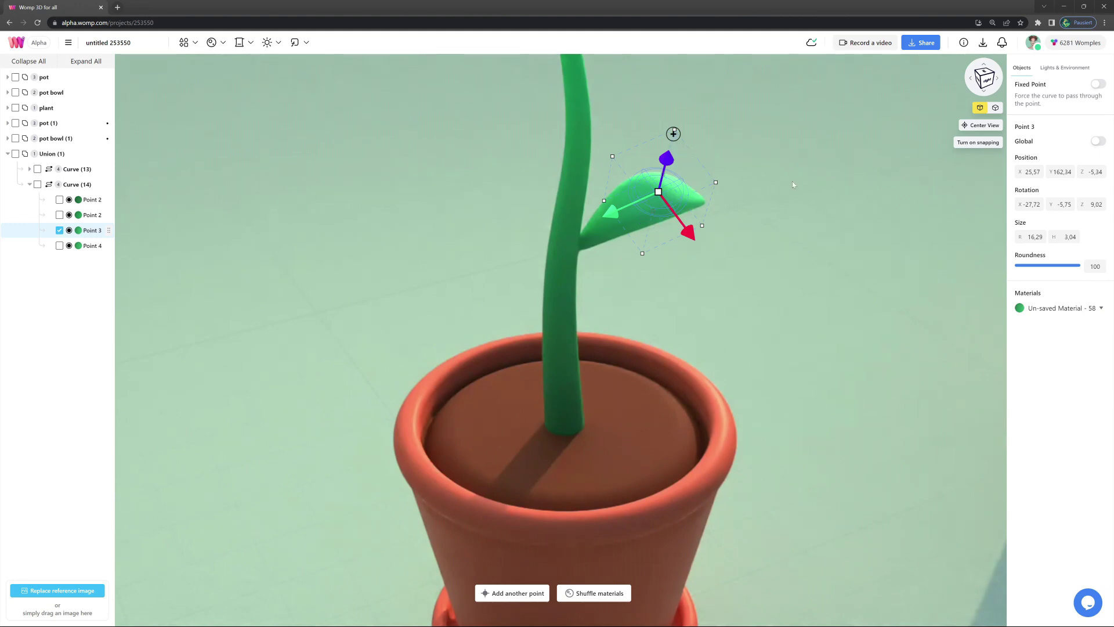
right_click_drag(772, 170, 671, 158)
left_click(672, 156)
left_click(794, 253)
right_click_drag(795, 253, 638, 306)
scroll(744, 301, "down", 5)
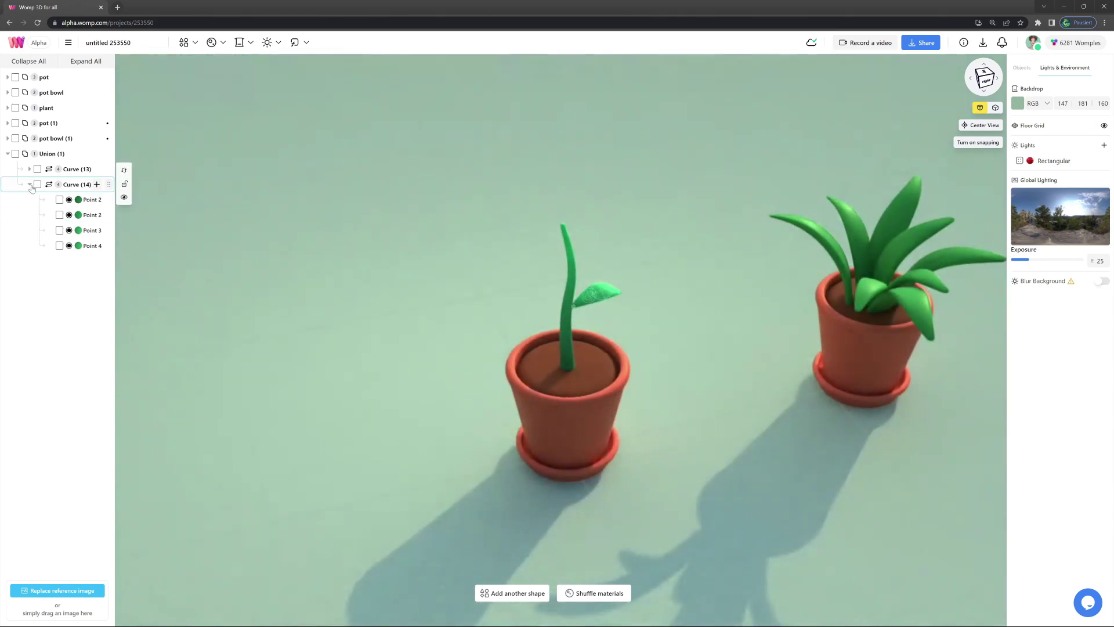
- Duplicate the leaf curve and turn the copy to the opposite side of the stem
left_click(30, 185)
left_click(37, 184)
key("ctrl+c")
key("ctrl+v")
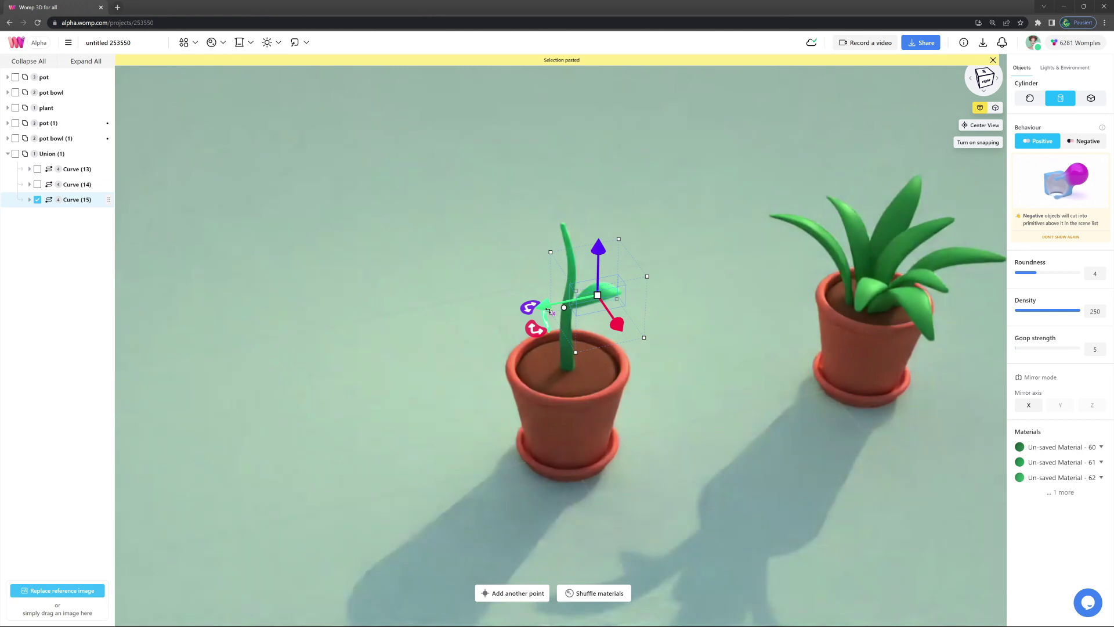
left_click_drag(667, 343, 510, 238)
left_click_drag(511, 304, 487, 307)
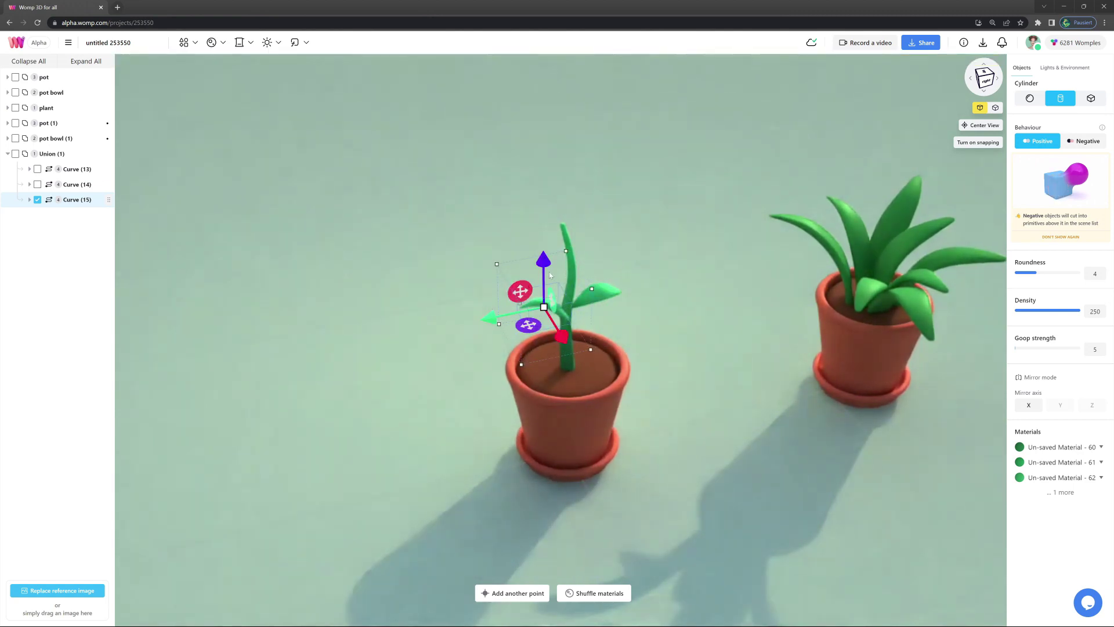
- Raise the leaf copy higher up the stem and scale it down slightly
left_click_drag(543, 232, 544, 223)
left_click_drag(561, 302, 559, 297)
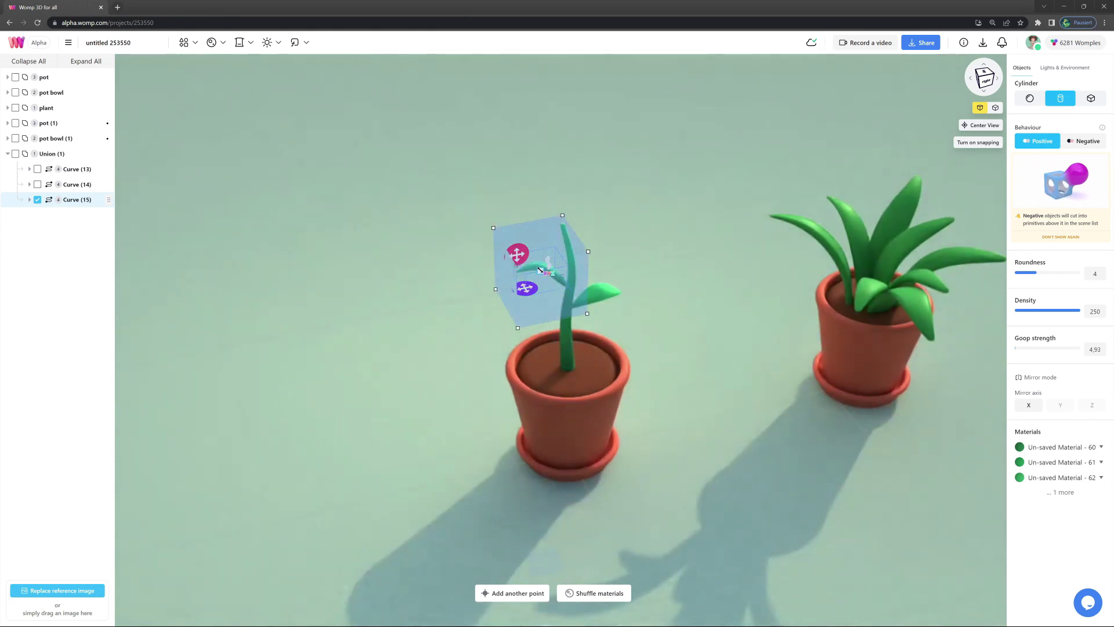
left_click_drag(536, 265, 537, 265)
- Place more leaf copies at varied heights and directions along the stem, including two at its tip
left_click_drag(448, 329, 715, 310)
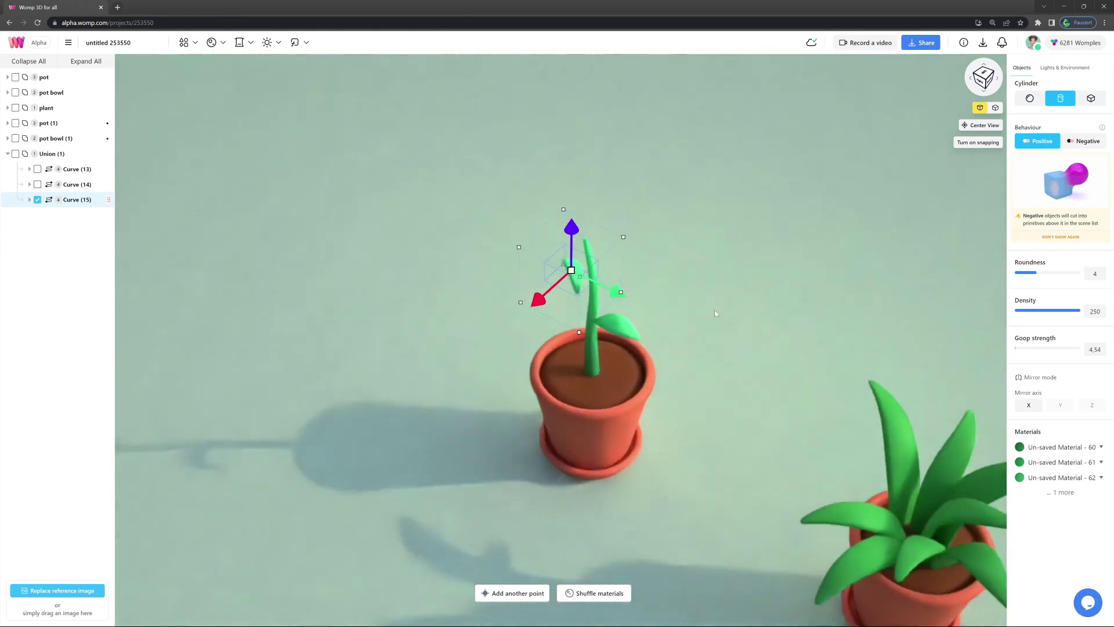
scroll(715, 310, "up", 4)
left_click_drag(646, 159, 594, 155)
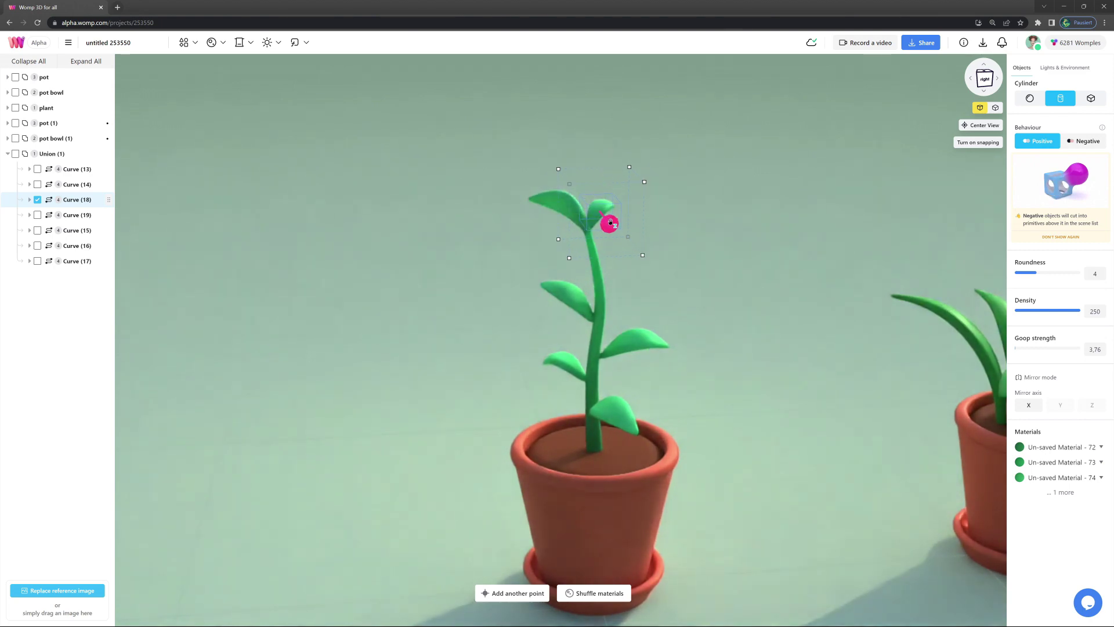
left_click(668, 255)
left_click_drag(662, 310, 684, 280)
scroll(698, 286, "down", 3)
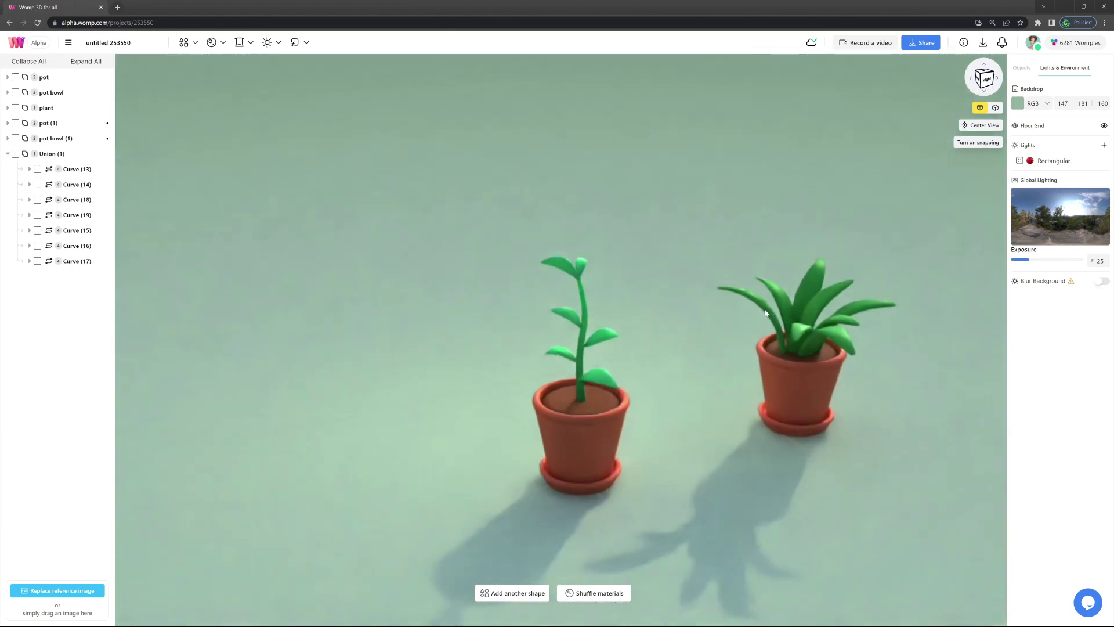
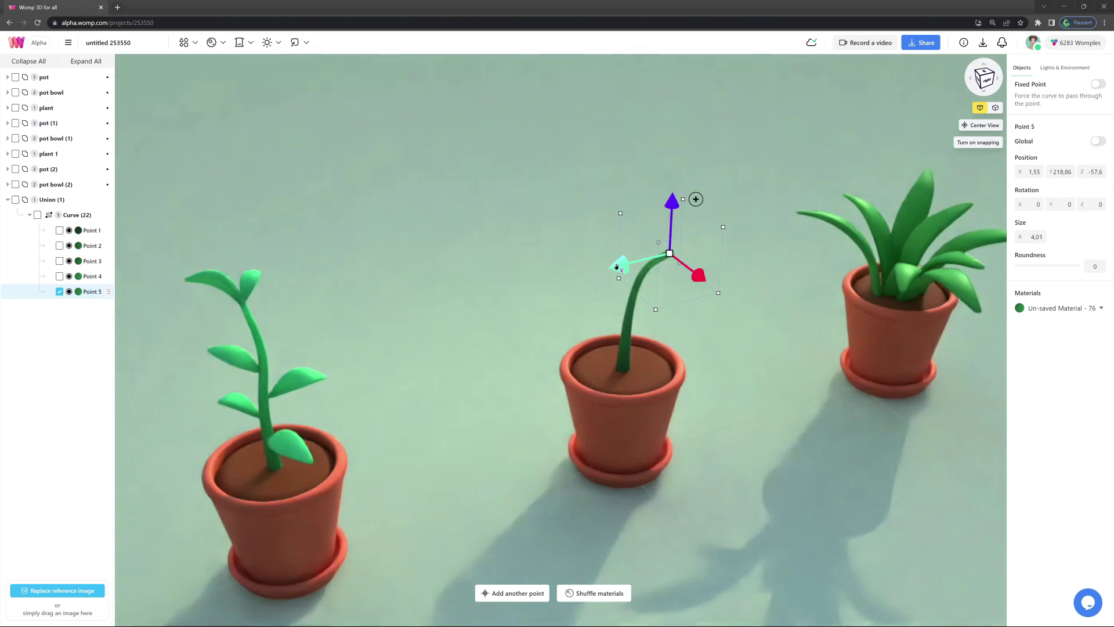
- Color the fifth point of the third pot's arching stem lighter green, RGB 79, 191, 115
left_click(1073, 313)
left_click(1021, 342)
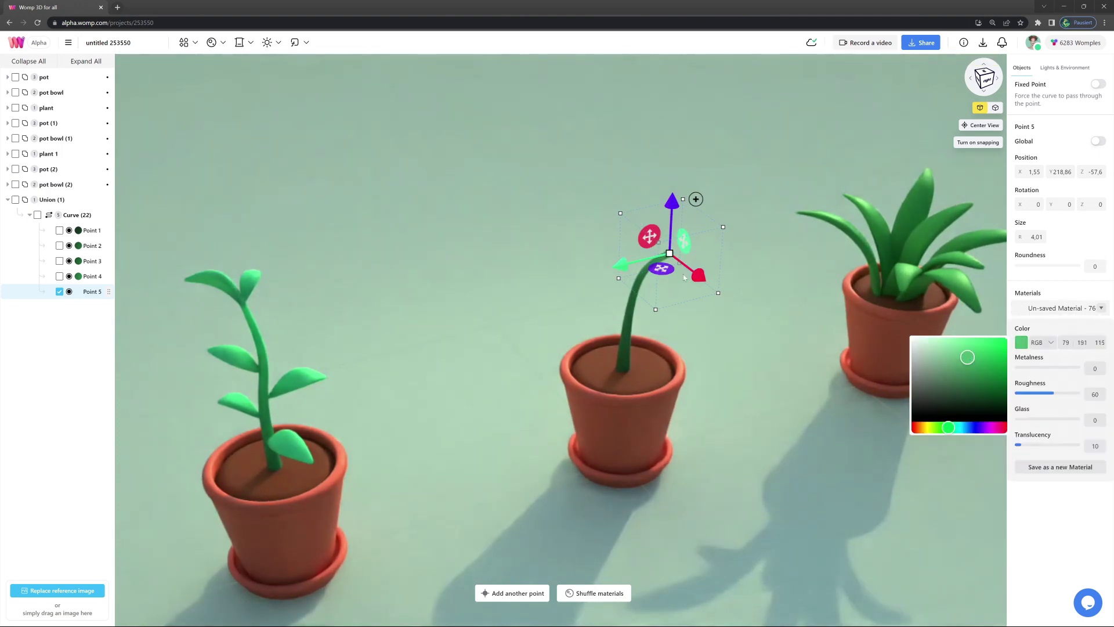
- Duplicate the fifth stem point to about Y 222.4, Z -103.8, sized 3, and color the copy RGB 103, 210, 137
left_click_drag(701, 276, 733, 303, "alt")
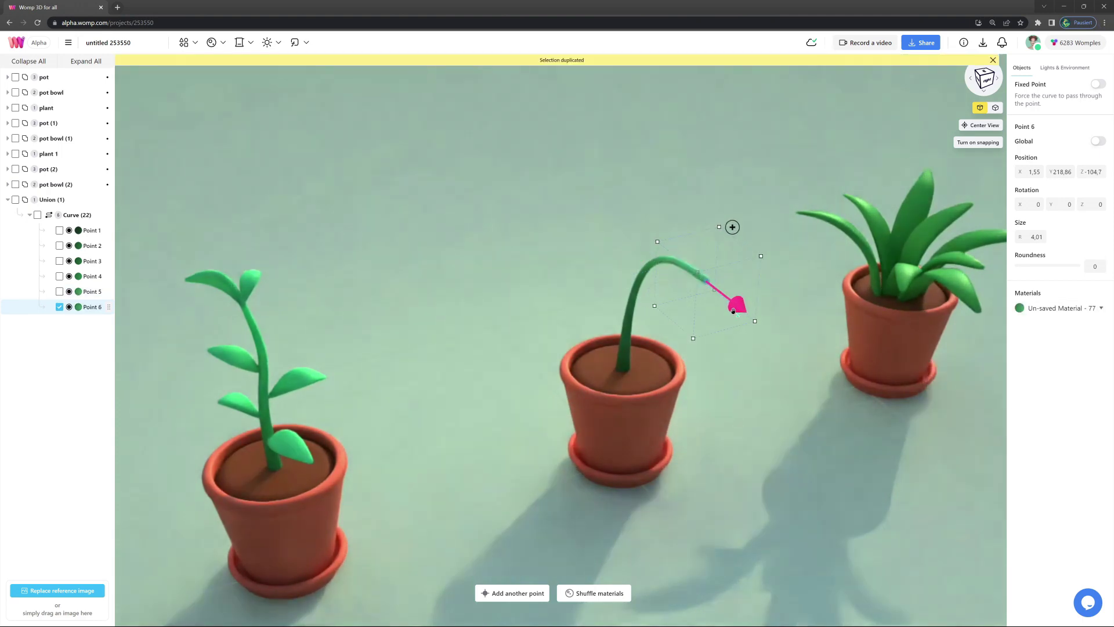
left_click_drag(709, 228, 709, 223)
left_click(1062, 308)
left_click(1024, 347)
left_click(961, 352)
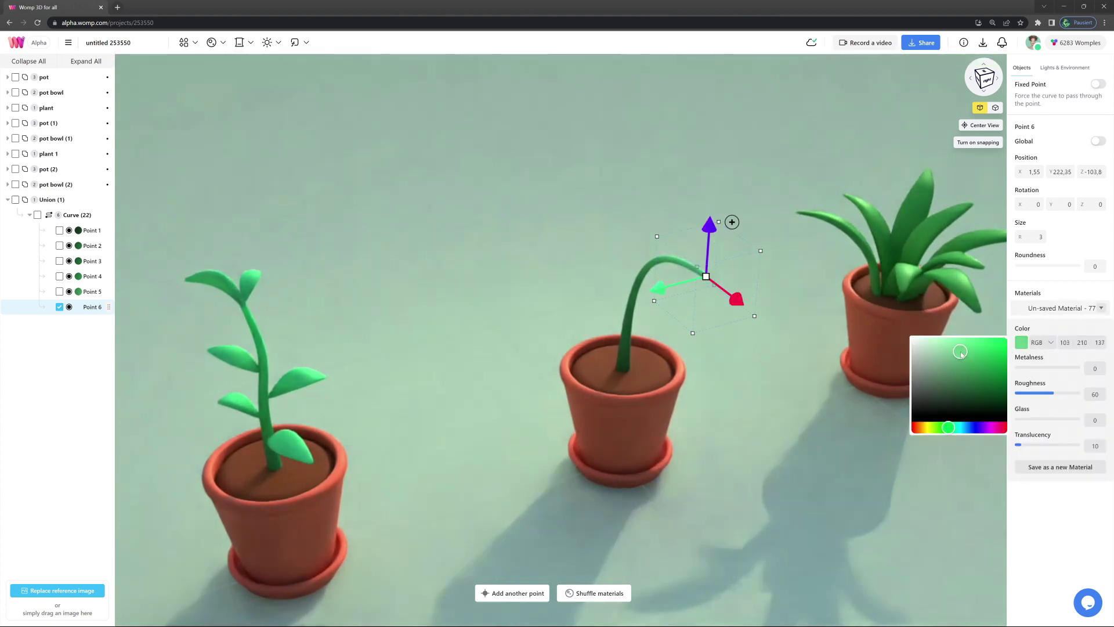
- Extend the arching stem with a duplicated point at about Z -146, and color it a paler green
left_click_drag(737, 303, 774, 327, "alt")
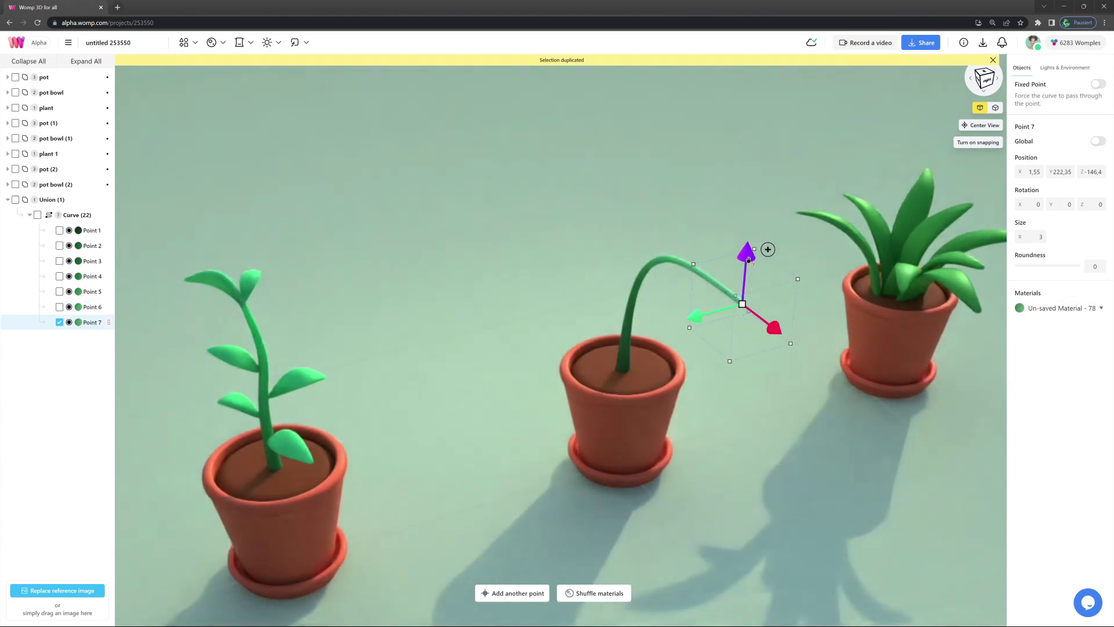
left_click_drag(695, 331, 727, 317)
left_click(1035, 309)
left_click(1020, 342)
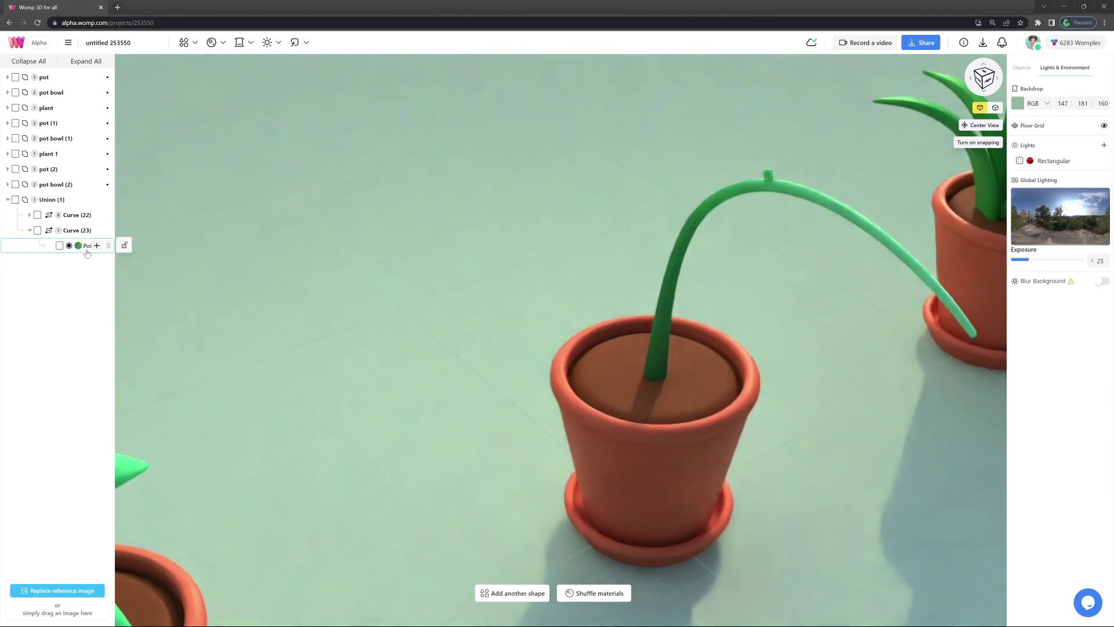
- Enlarge the single point of the stem's curve copy to about 12 and change that curve to a cylinder
left_click(87, 245)
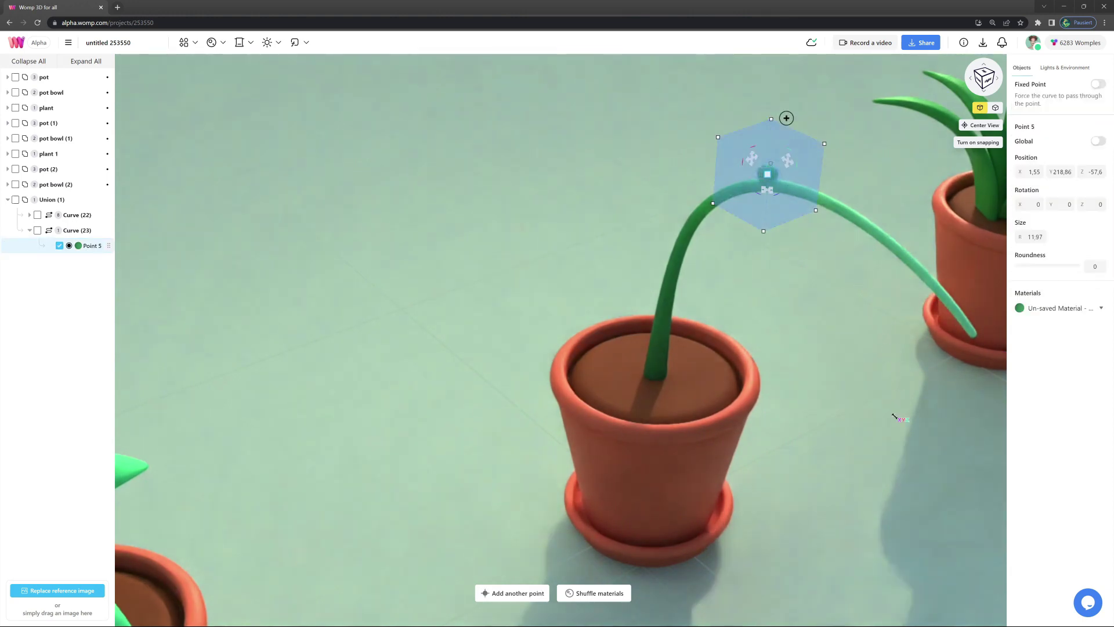
left_click(76, 232)
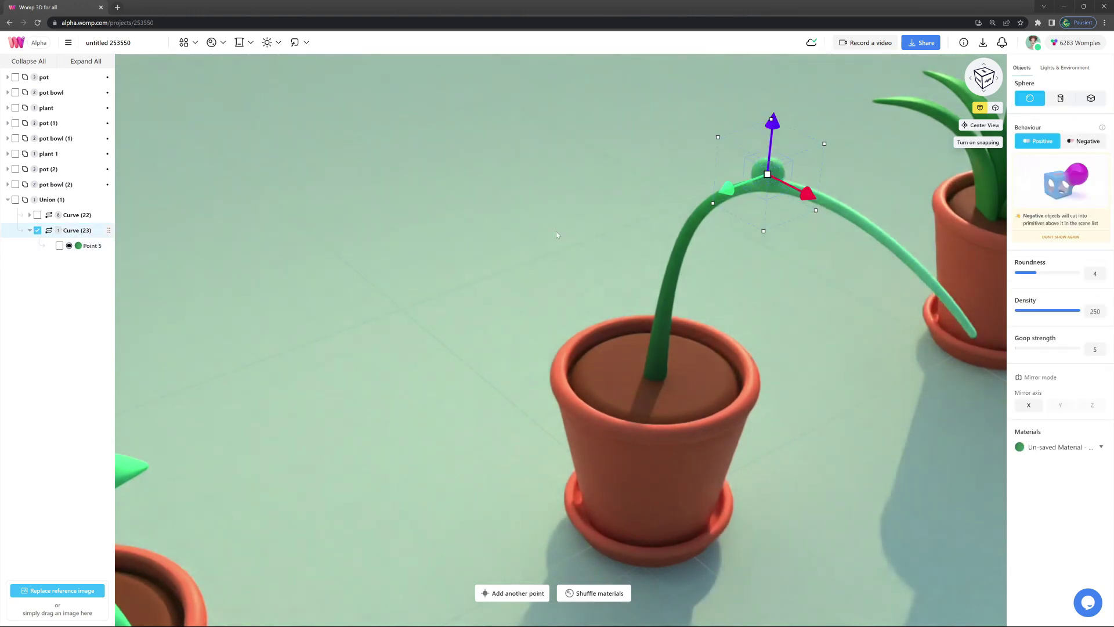
left_click(1060, 98)
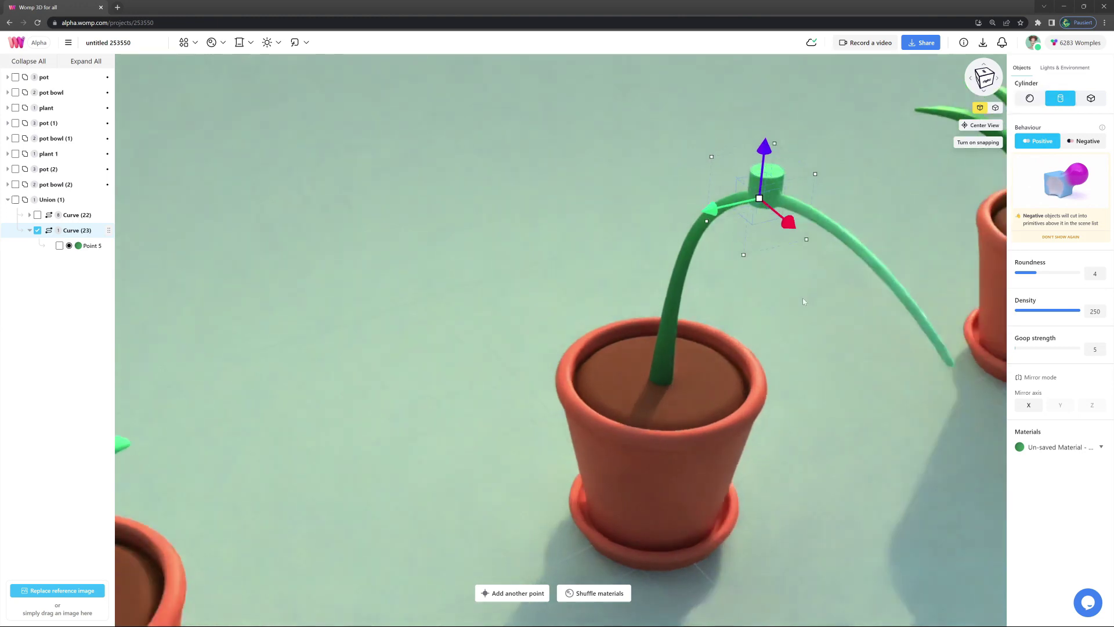
- Mirror the cylinder curve along X and shift it sideways off the arching stem to separate the two halves
scroll(803, 297, "up", 2)
left_click(1027, 405)
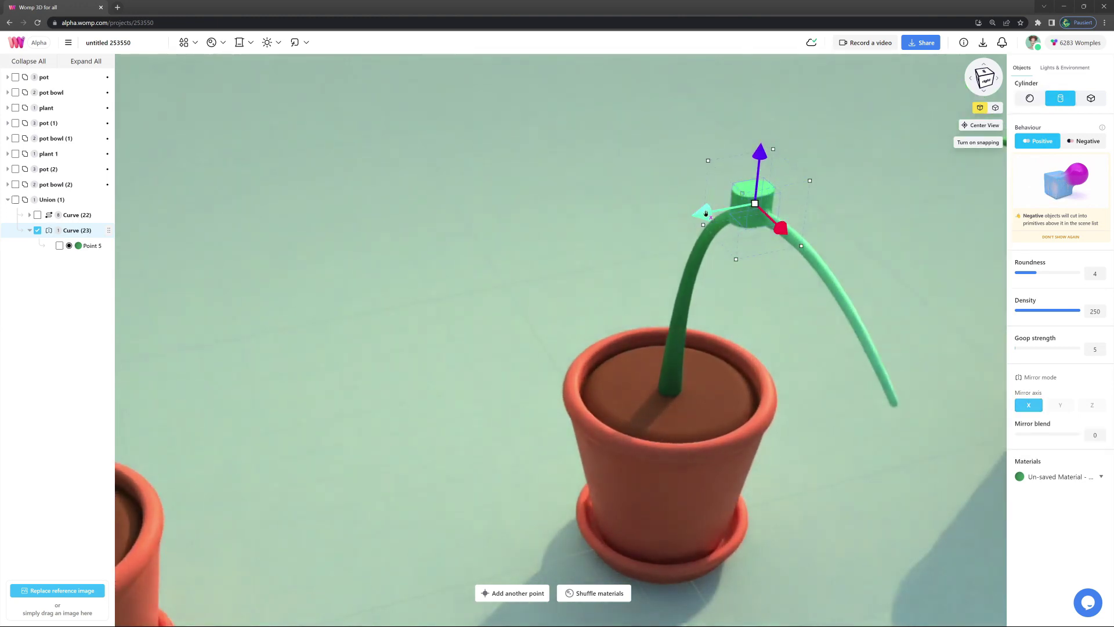
left_click_drag(705, 212, 724, 213)
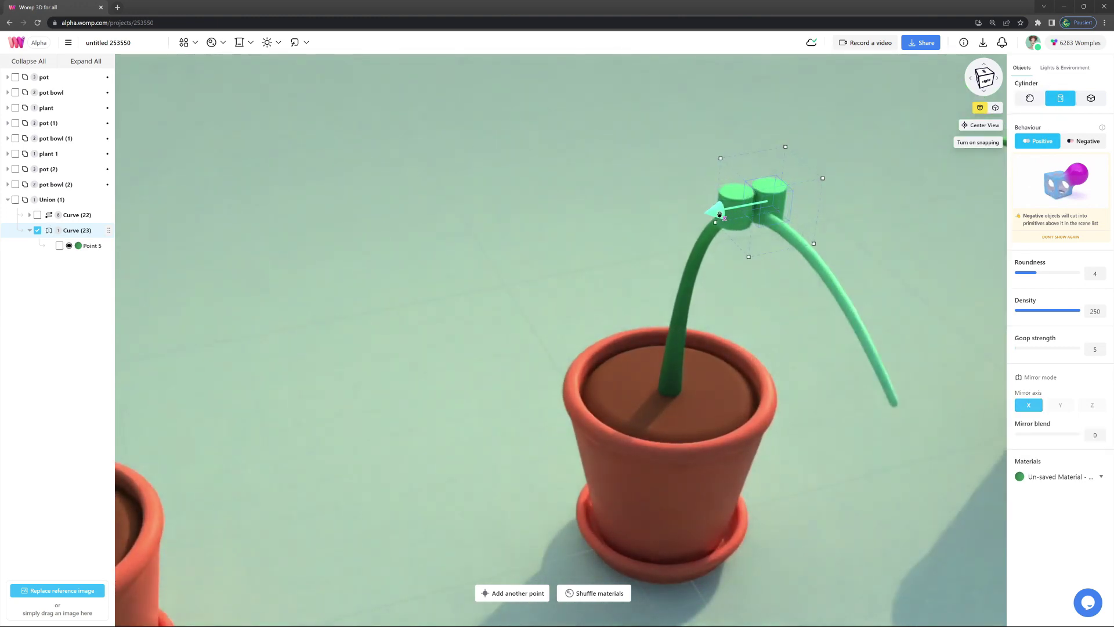
- Flatten the mirrored cylinder's point, set its roundness to 100, and enlarge it to about 28.8 by 19.5
left_click_drag(790, 284, 815, 253)
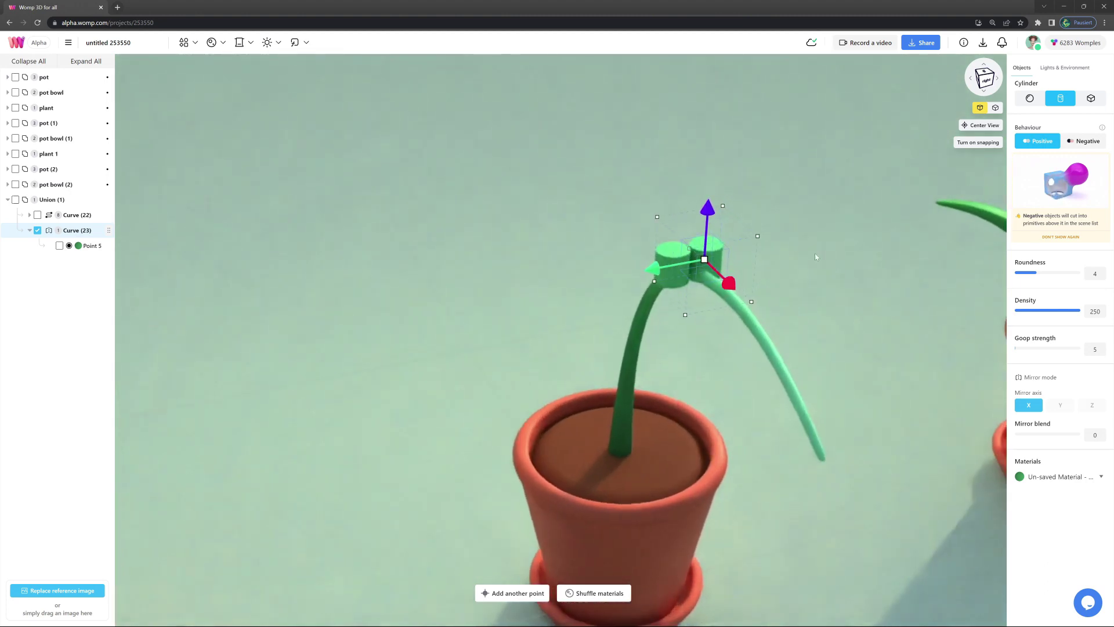
left_click(87, 247)
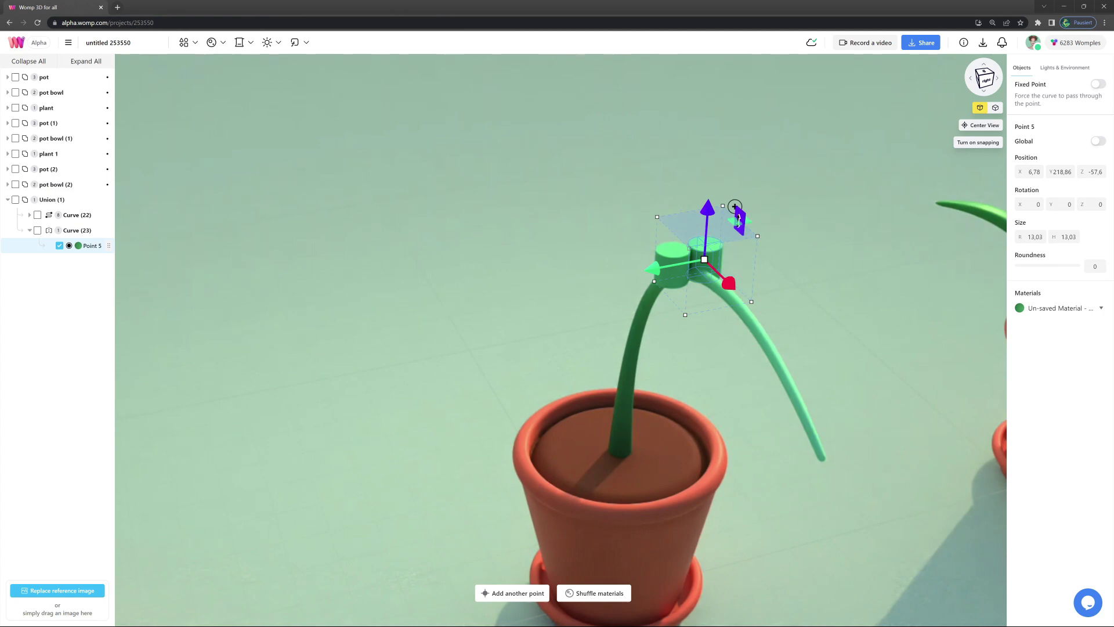
left_click_drag(739, 220, 739, 221)
left_click_drag(1036, 267, 1080, 266)
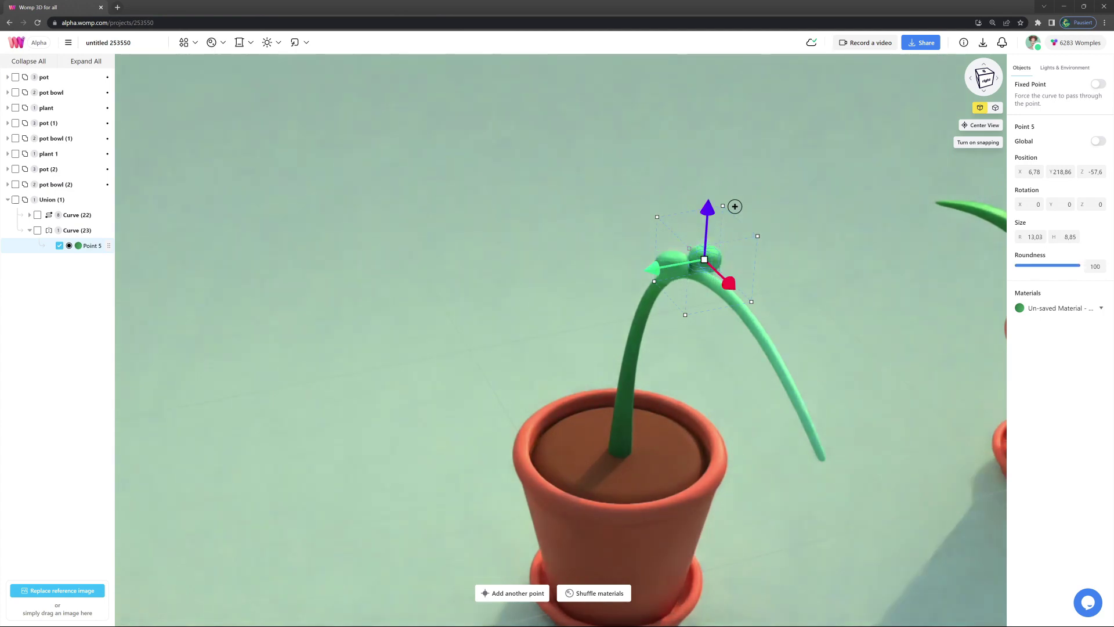
left_click_drag(704, 260, 847, 400)
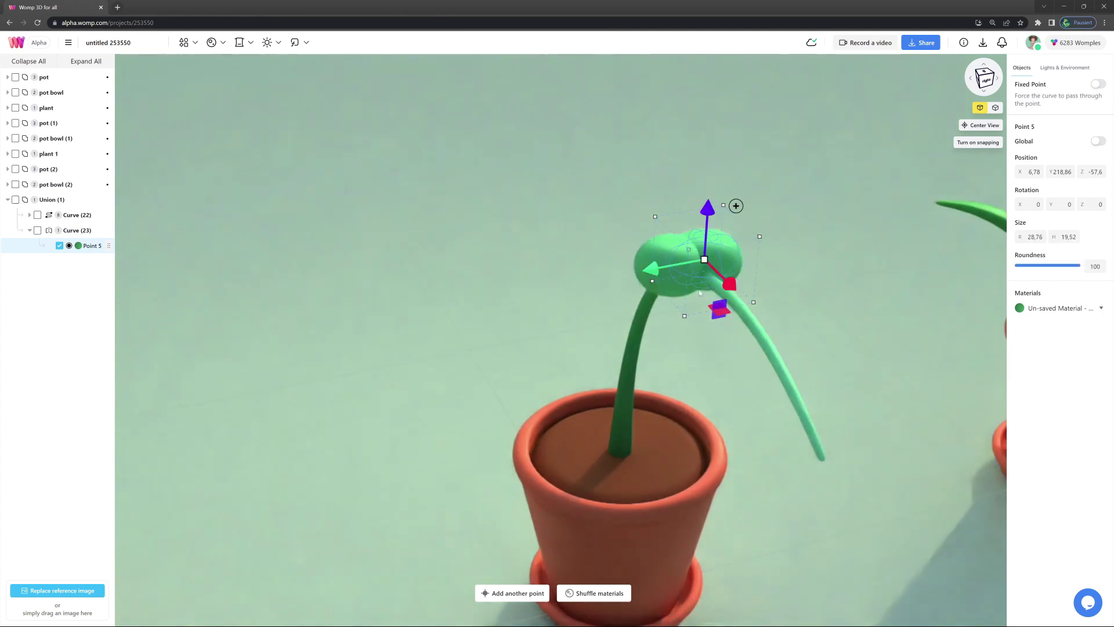
- Move the mirrored leaf point sideways to about X 13.9 so the two halves sit apart at the stem
left_click_drag(653, 268, 665, 266)
right_click_drag(745, 309, 699, 316)
left_click_drag(708, 294, 716, 297)
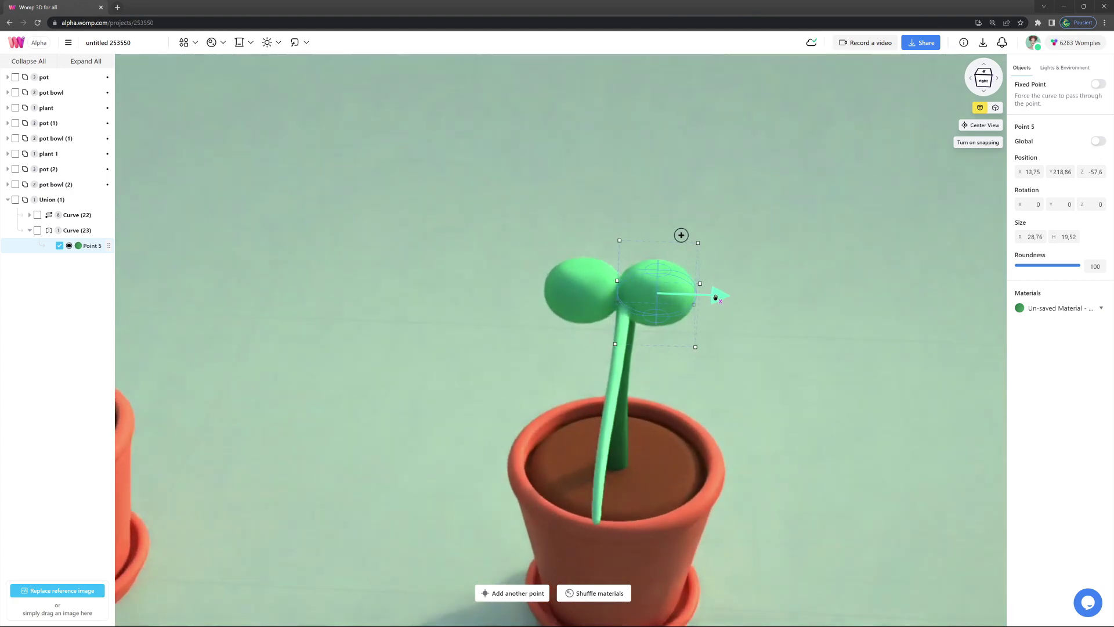
left_click_drag(794, 328, 829, 333)
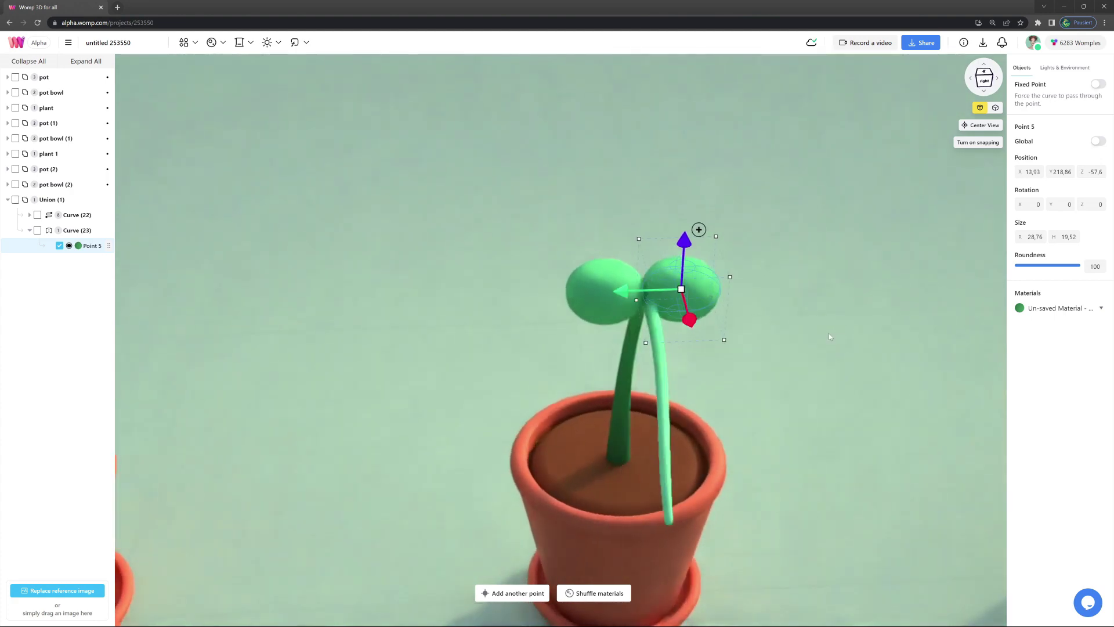
- Shift the arching stem's outer points sideways, placing Point 6 at about X -1, Point 7 at -5.1 and Point 8 at -6.4
left_click(29, 215)
left_click(86, 277)
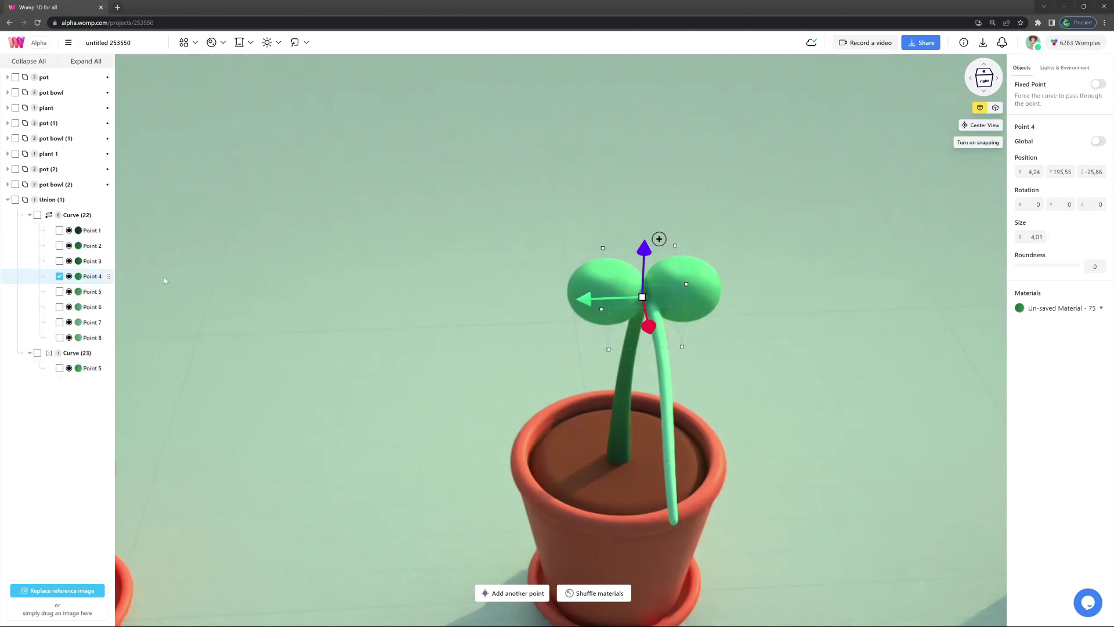
left_click(87, 291)
left_click(86, 307)
left_click_drag(757, 355, 688, 379)
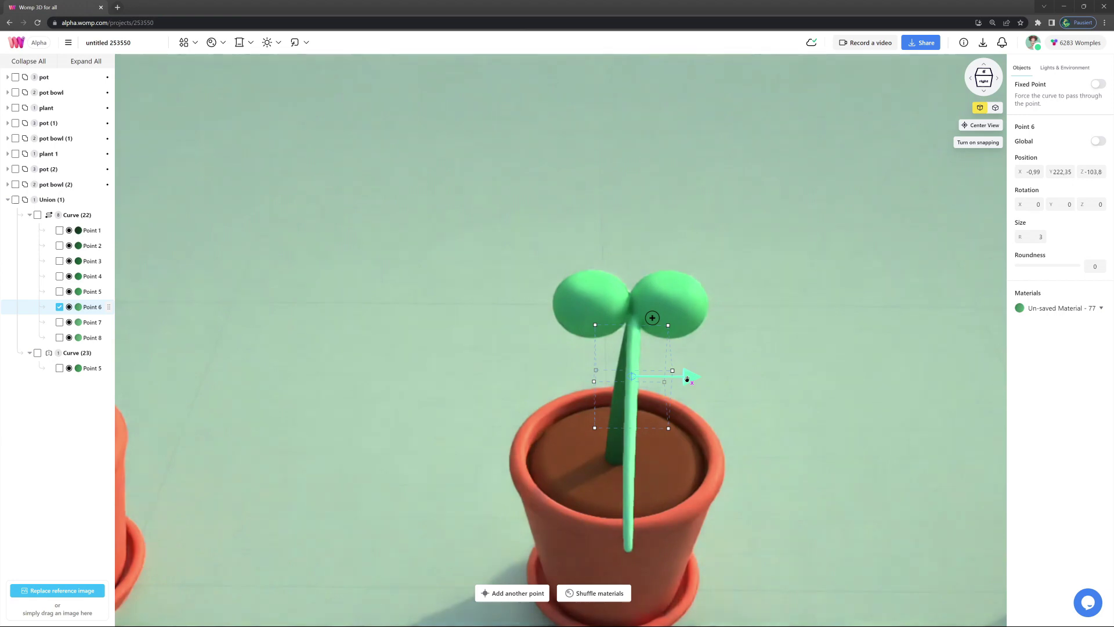
left_click(92, 322)
left_click_drag(678, 490, 678, 491)
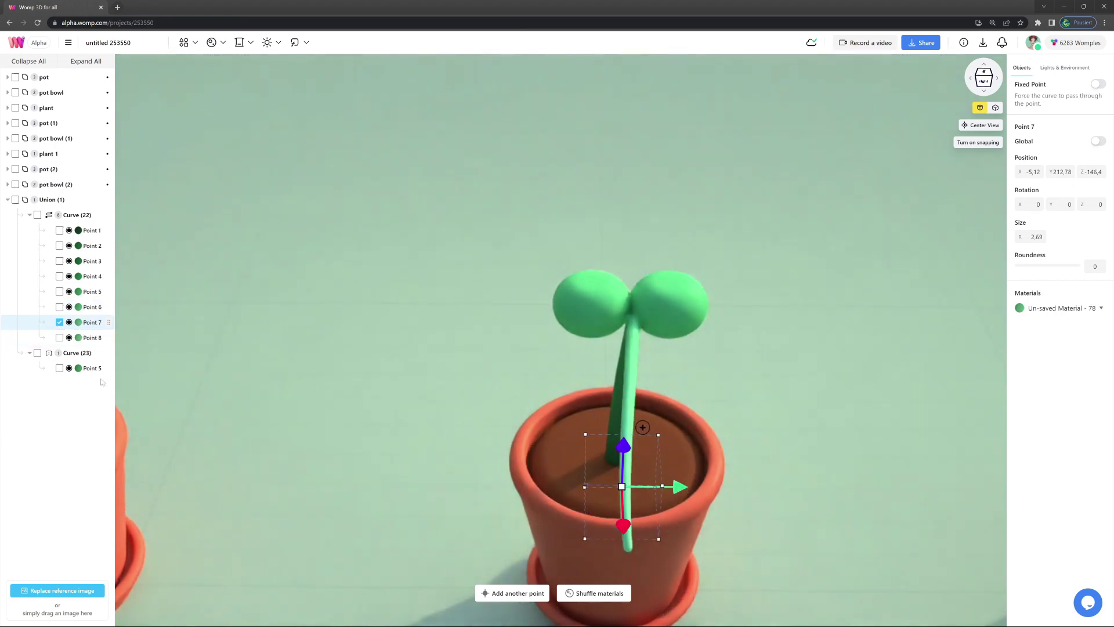
left_click(93, 337)
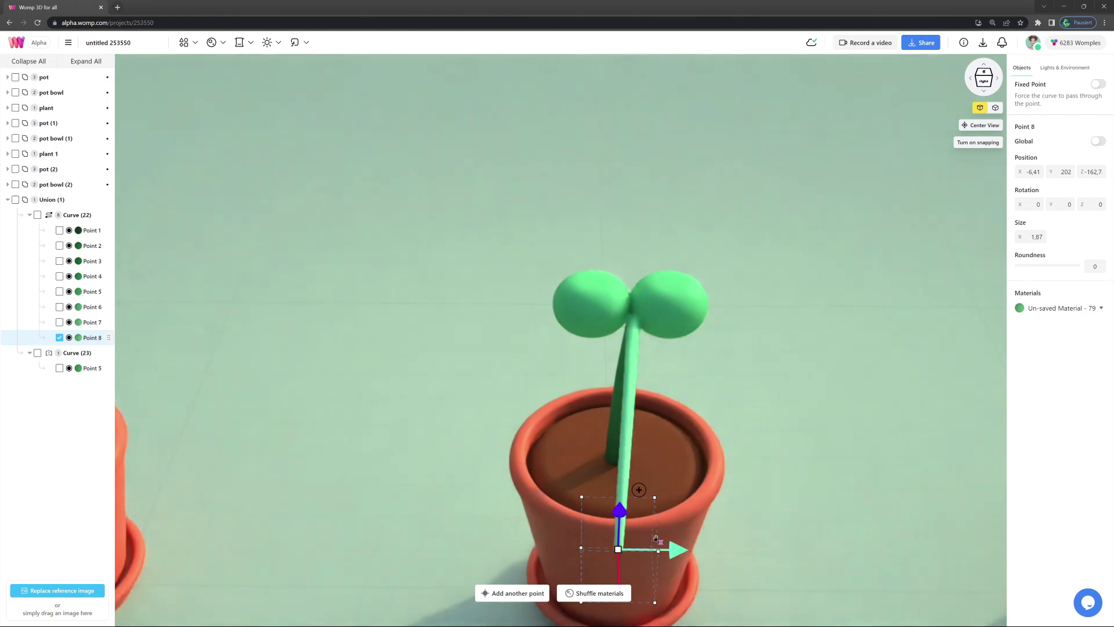
- Widen the mirrored leaf point to about 53.9, flatten its height to about 17.7, and move it outward to about X 25.6
left_click(91, 368)
left_click_drag(721, 343, 779, 269)
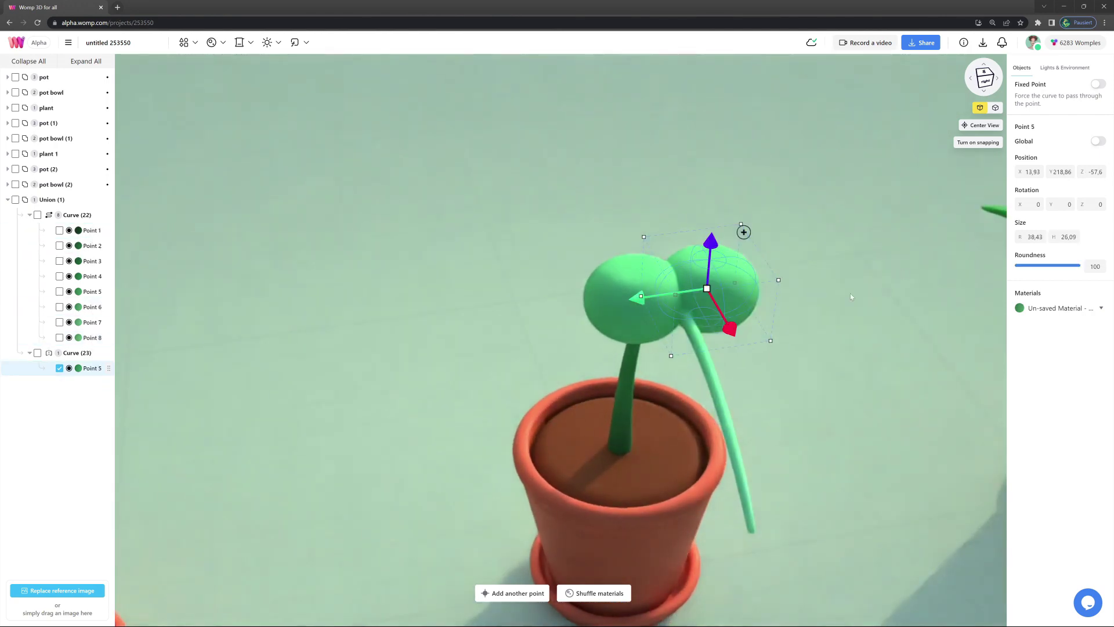
left_click_drag(851, 294, 888, 255)
left_click_drag(682, 254, 691, 251)
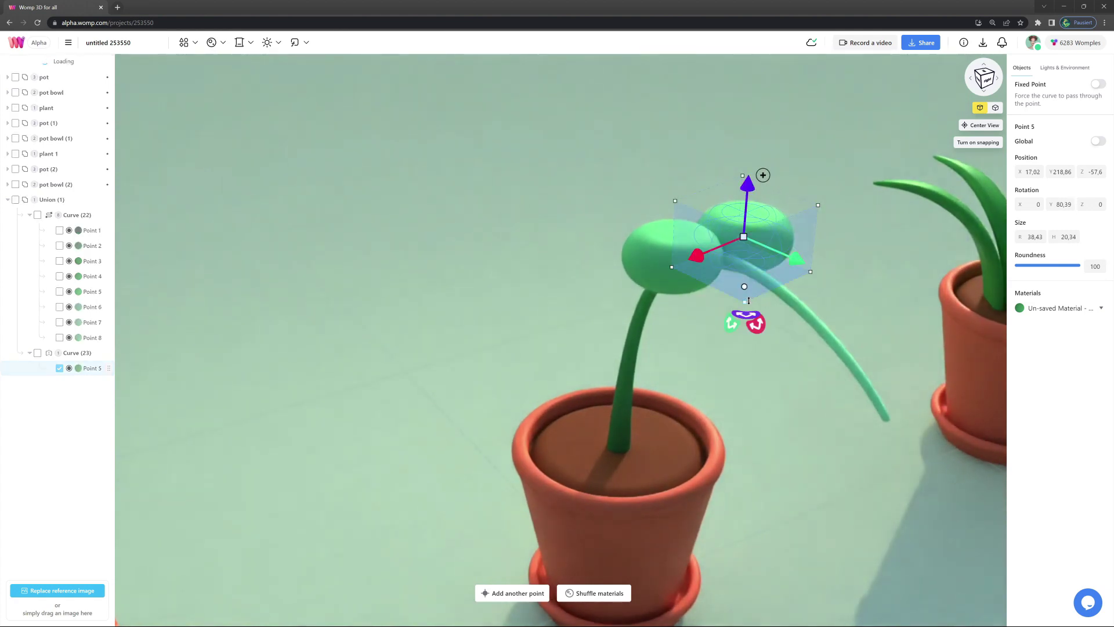
left_click_drag(861, 236, 818, 285)
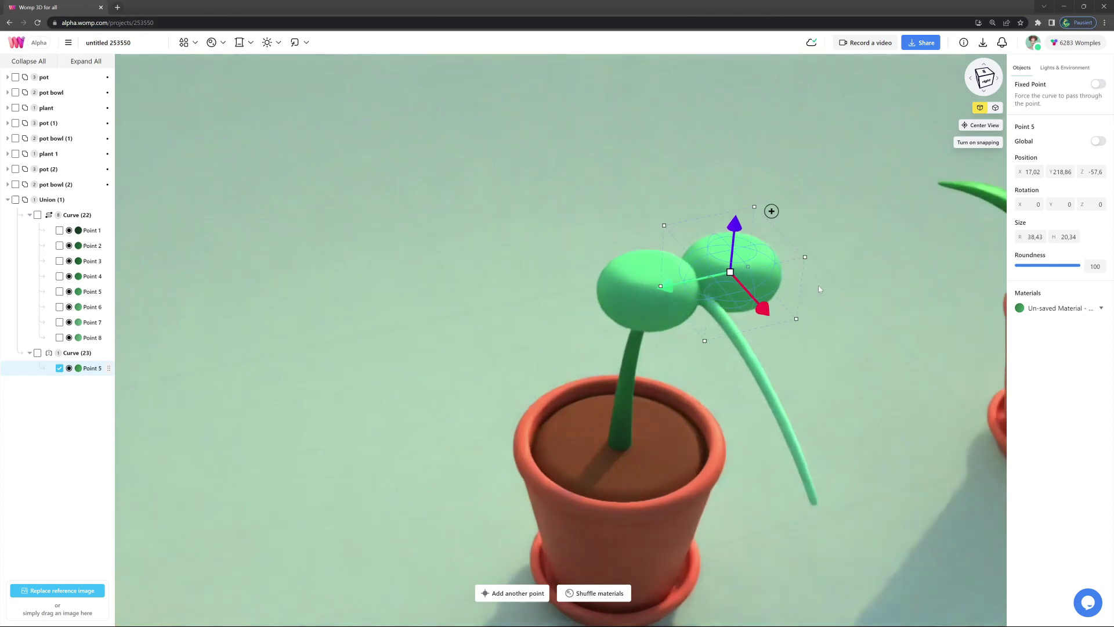
key("s")
left_click(744, 301)
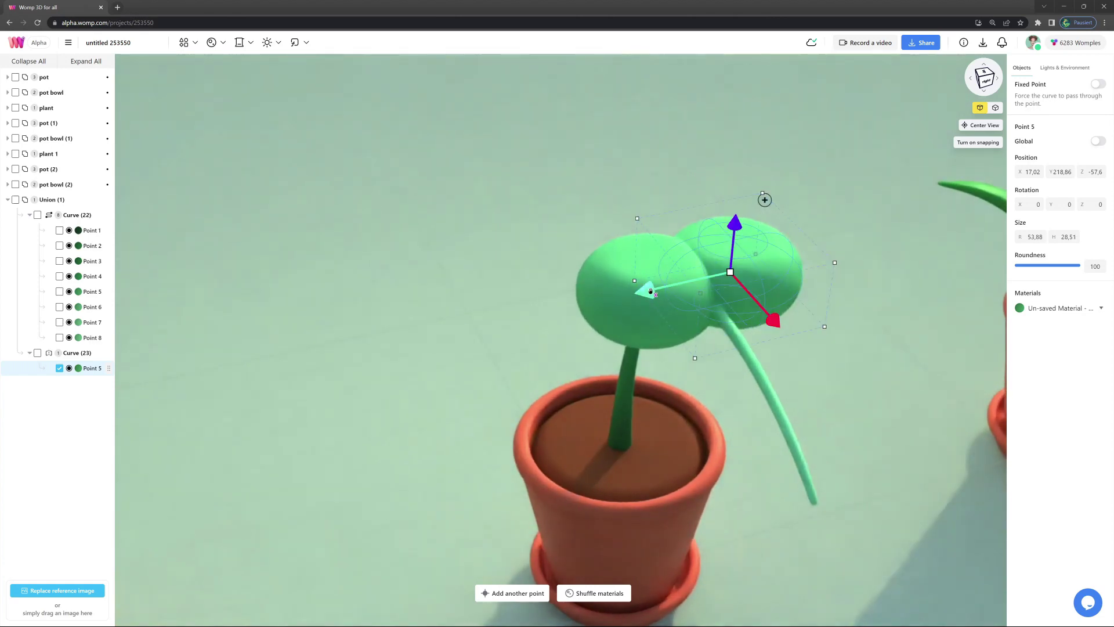
left_click_drag(650, 290, 685, 289)
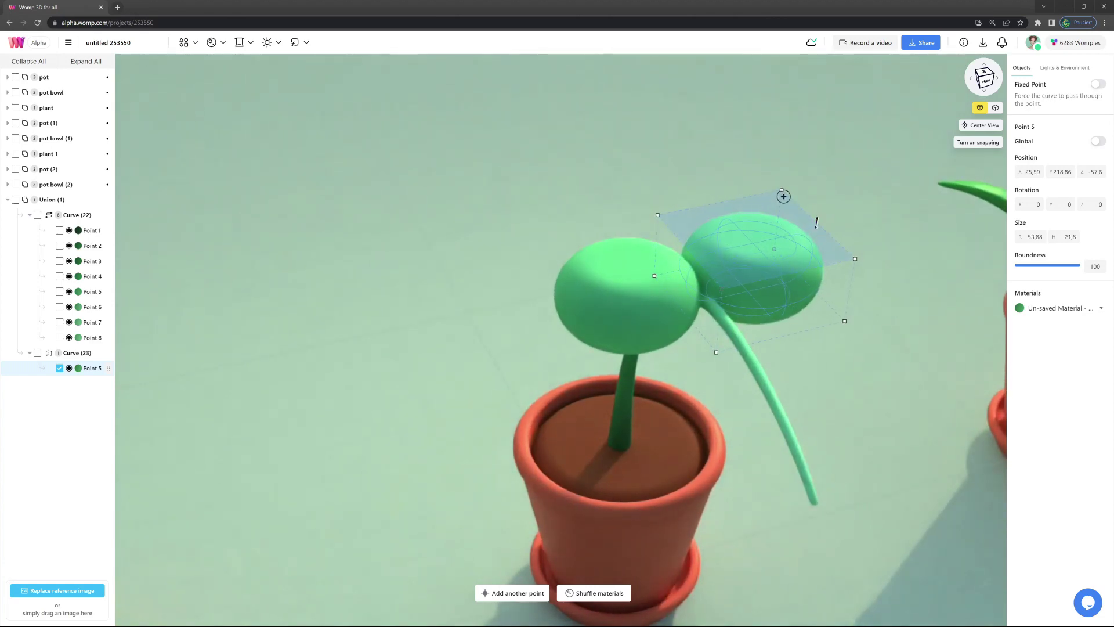
left_click_drag(816, 223, 817, 227)
- Duplicate the leaf point to about X 29.2, Z -79.8, enlarge the copy to about 63 by 20.7, and tilt it -5.57 on X
left_click_drag(798, 321, 829, 349, "alt")
left_click_drag(707, 318, 709, 317)
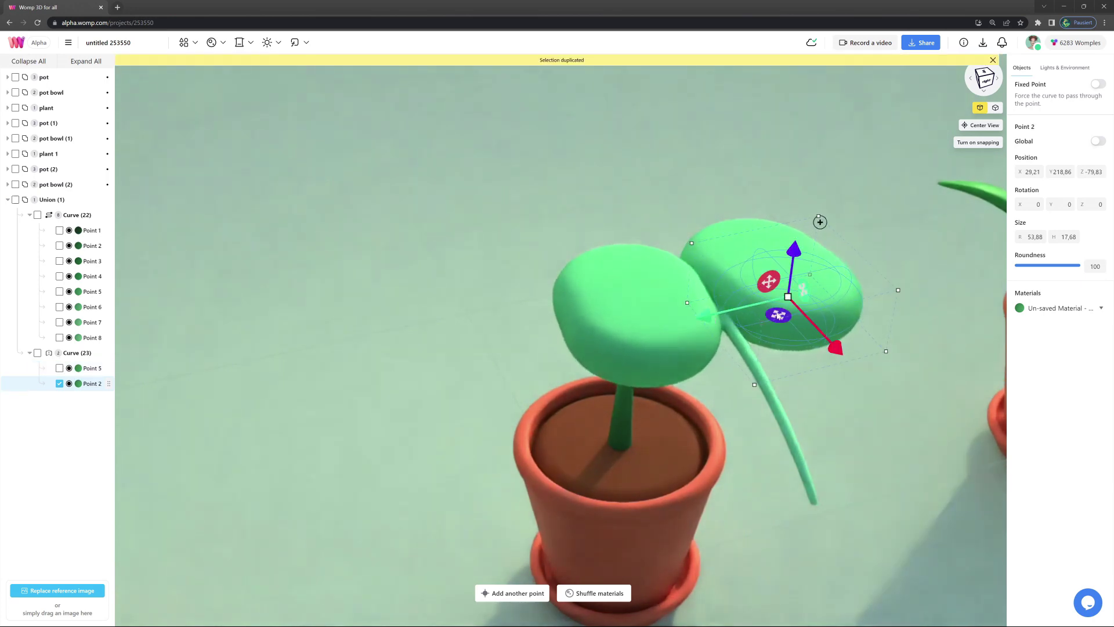
left_click_drag(788, 296, 802, 319)
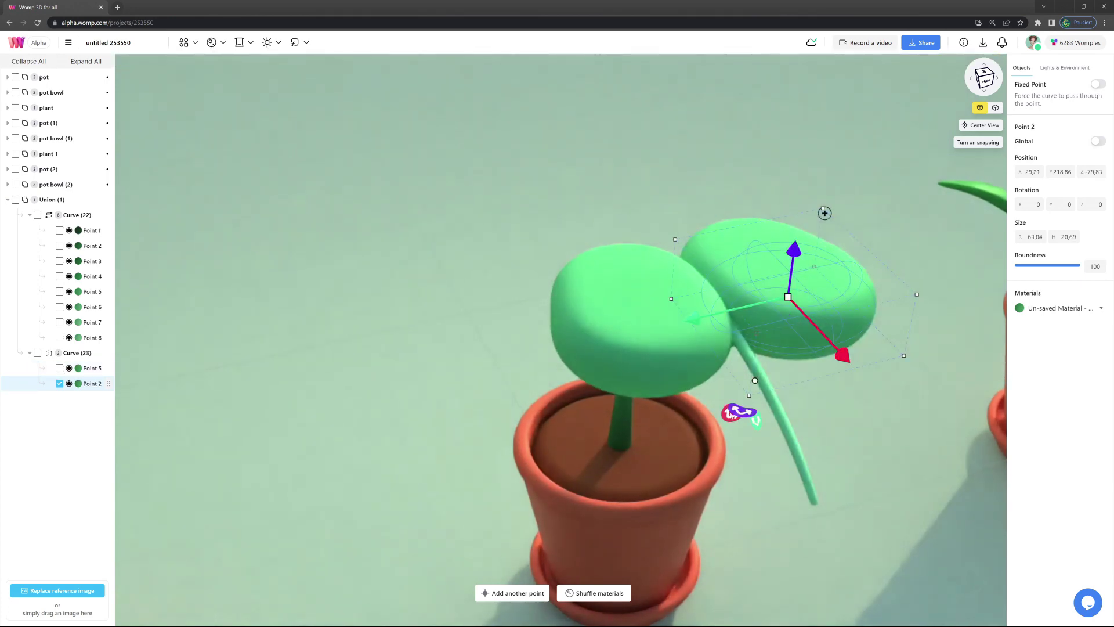
right_click_drag(861, 440, 953, 309)
left_click_drag(944, 152, 950, 168)
left_click_drag(826, 142, 826, 144)
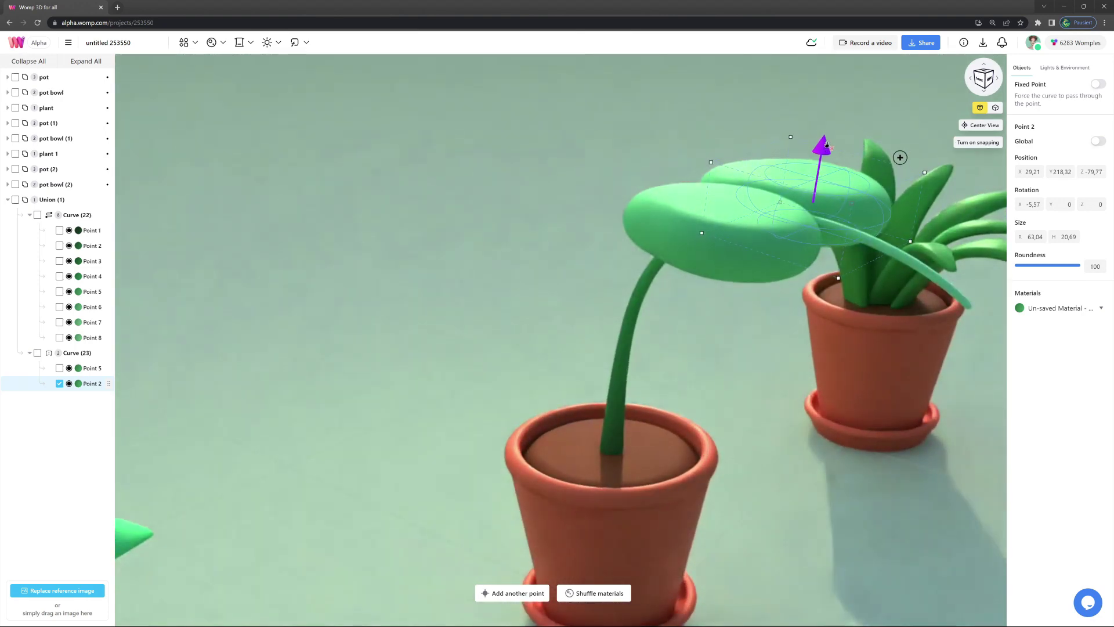
- Duplicate the second leaf point to about X 25.3, Y 214.3, Z -109.2, shrink it to about 53.8, and tilt it -15.05 on X
right_click_drag(937, 397, 774, 432)
left_click_drag(866, 319, 871, 322, "alt")
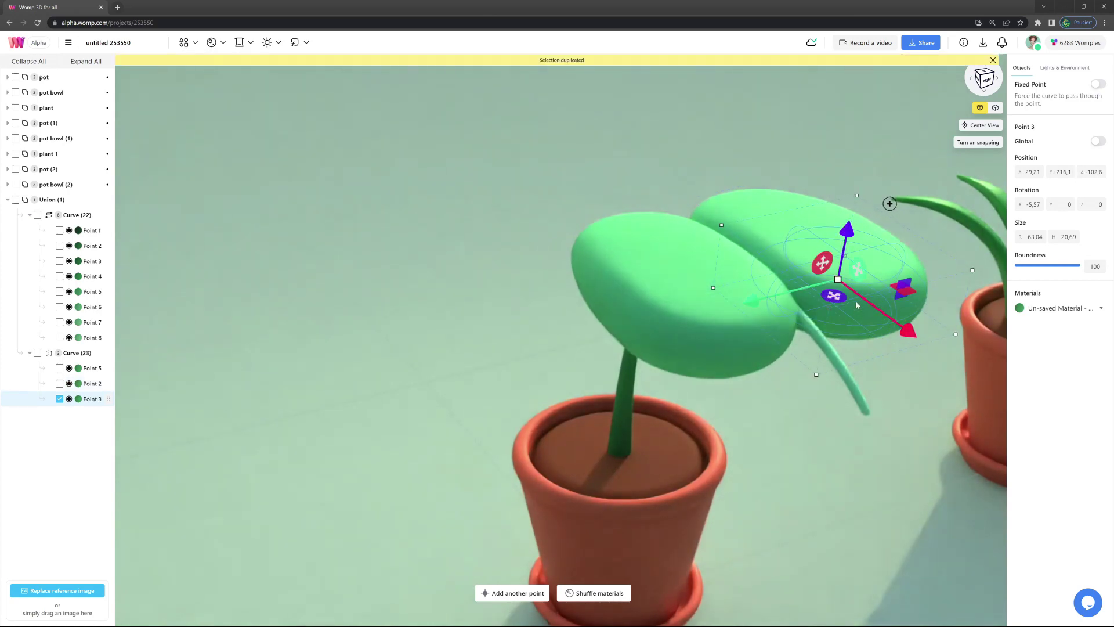
left_click_drag(838, 279, 831, 270)
left_click_drag(766, 298, 754, 302)
left_click_drag(935, 420, 995, 257)
left_click_drag(980, 200, 991, 223)
left_click_drag(929, 277, 944, 287)
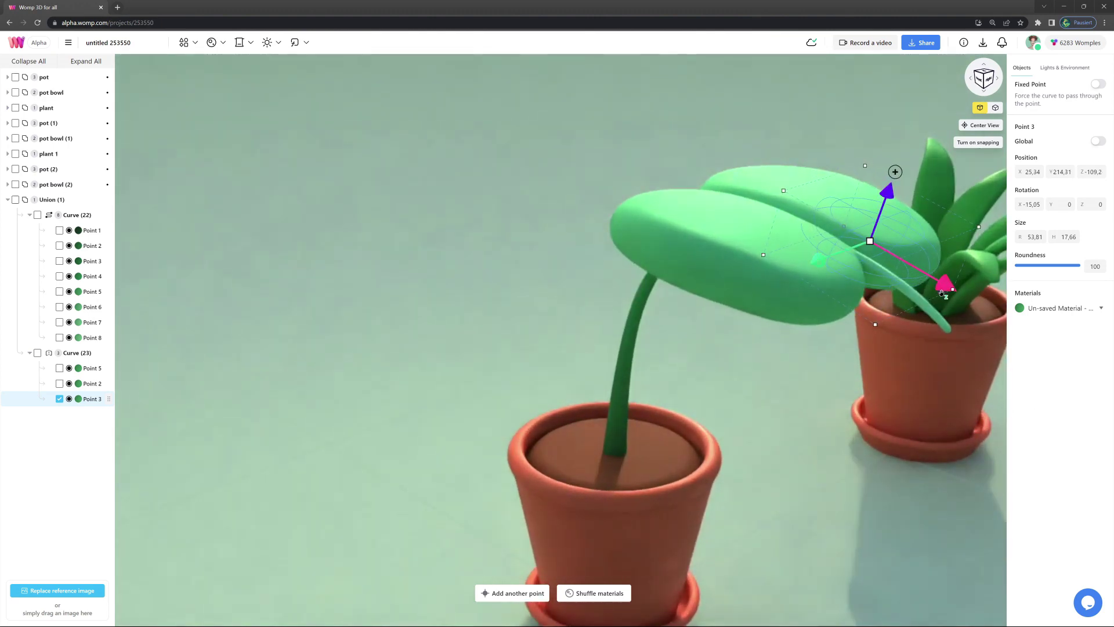
- Extend the leaf with two smaller points, the last at about X 13.6, Y 204.5, Z -142.3, sized about 39.8 and tilted -21.93
left_click_drag(836, 418, 694, 455)
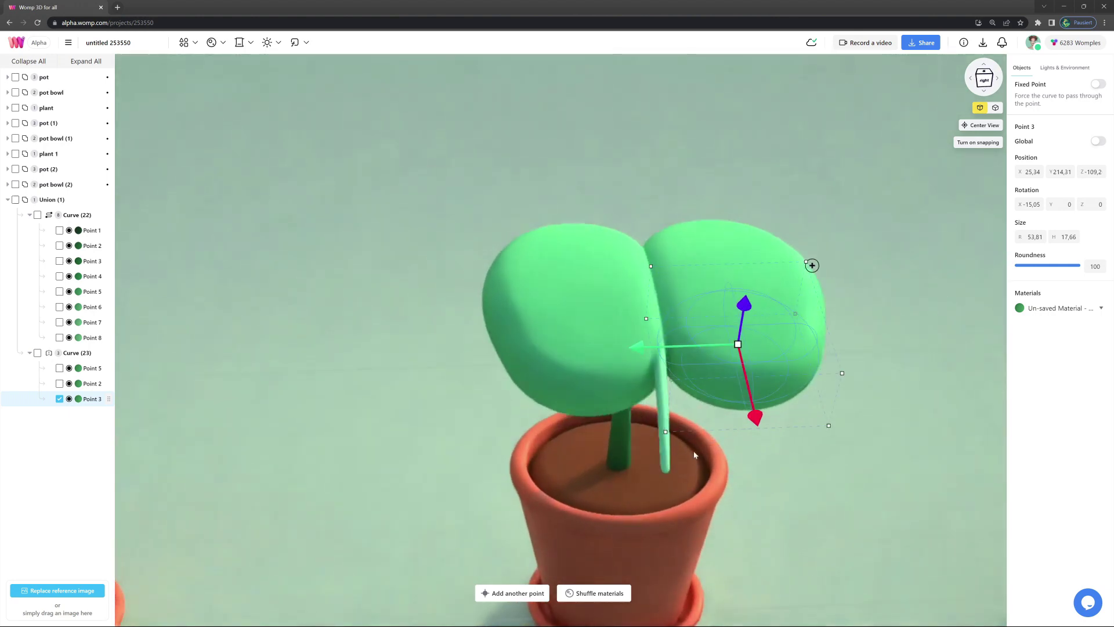
left_click_drag(638, 349, 633, 348)
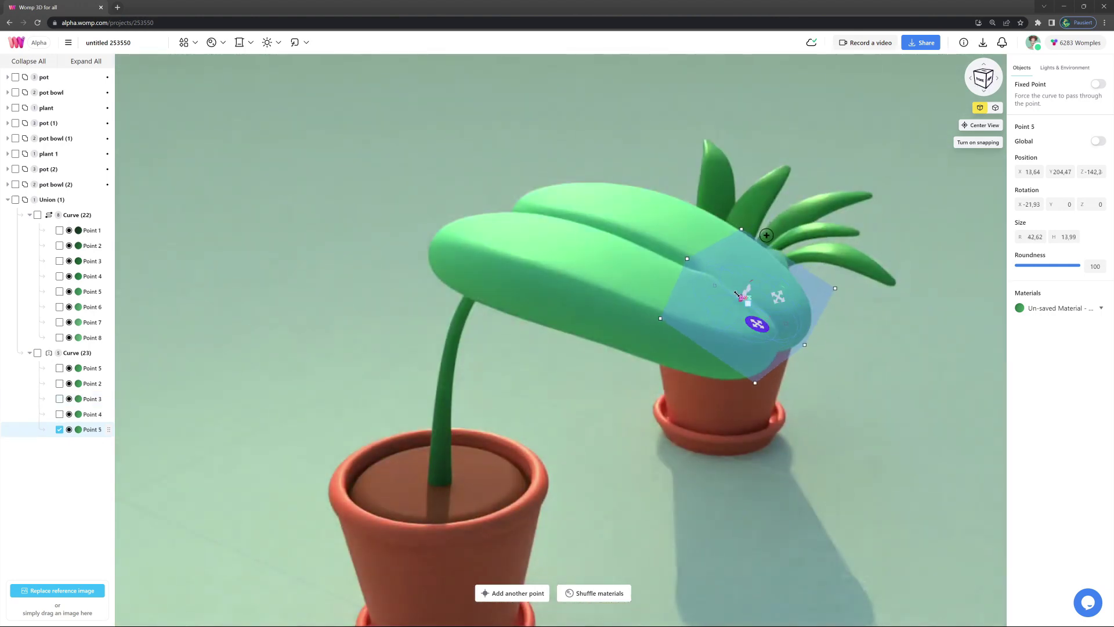
left_click_drag(736, 294, 731, 286)
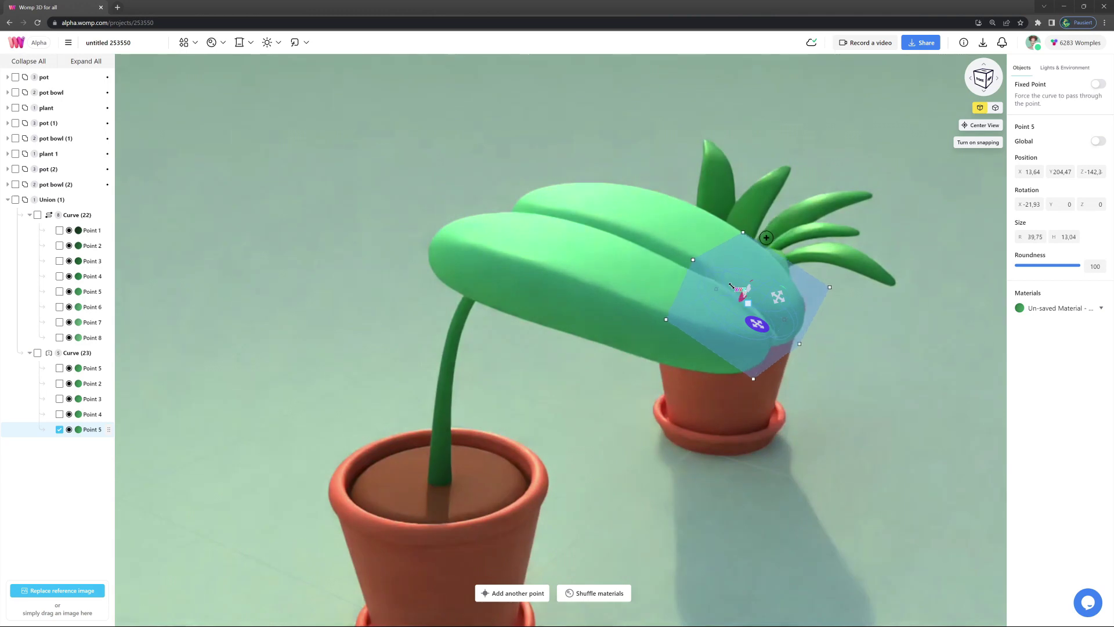
- Center the stem tip between the leaves by moving Point 8 to about X 0 and Point 7 to about X -0.3
left_click_drag(726, 408, 677, 448)
left_click(89, 340)
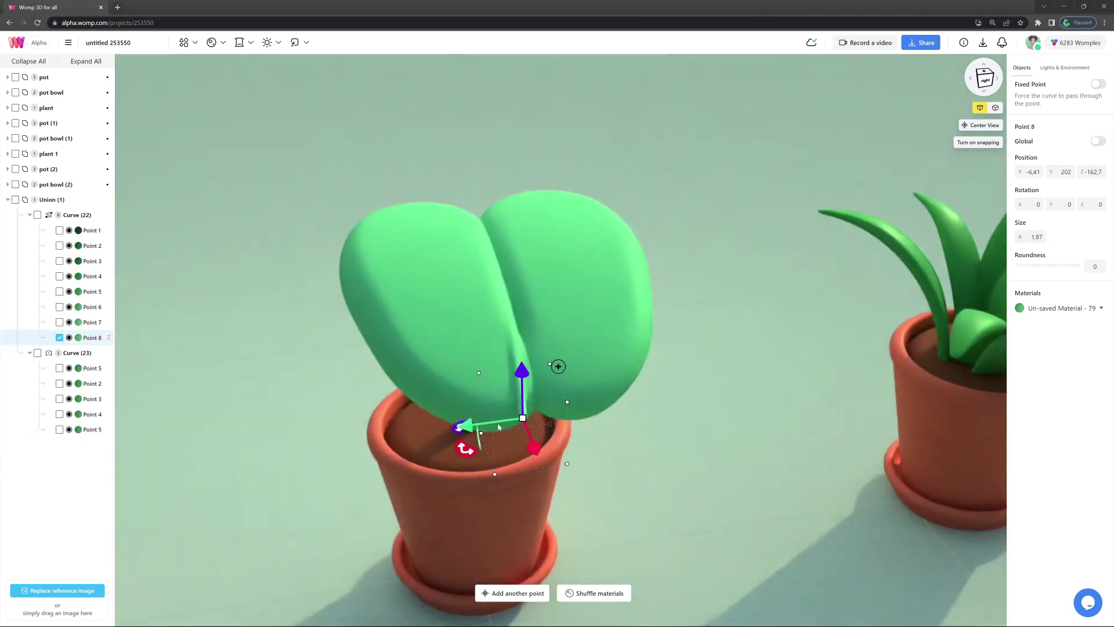
left_click_drag(492, 425, 486, 425)
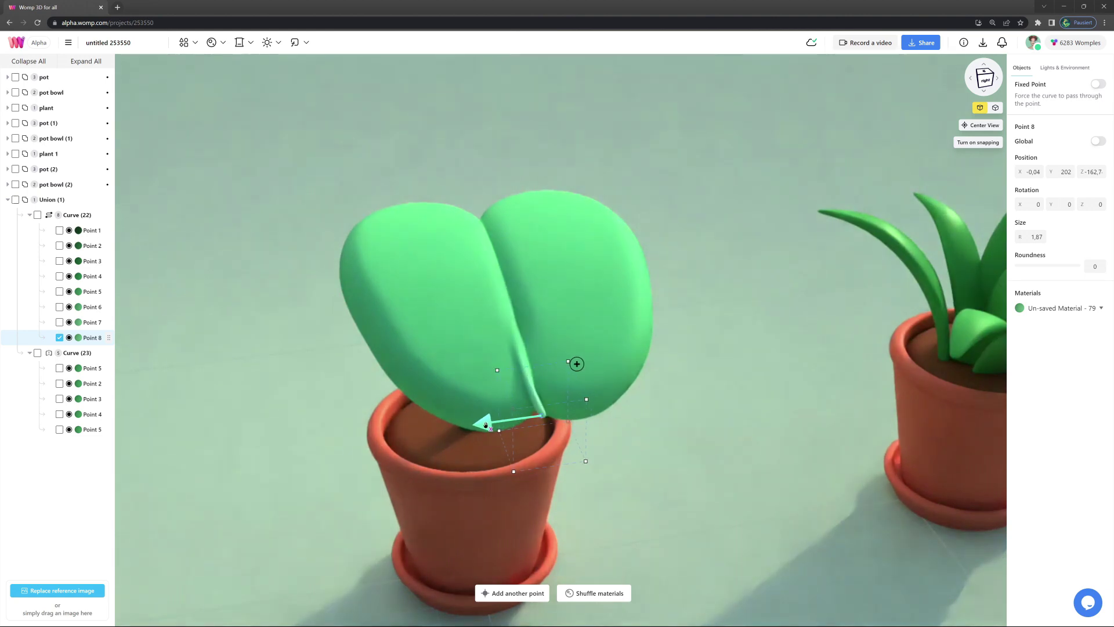
left_click(88, 323)
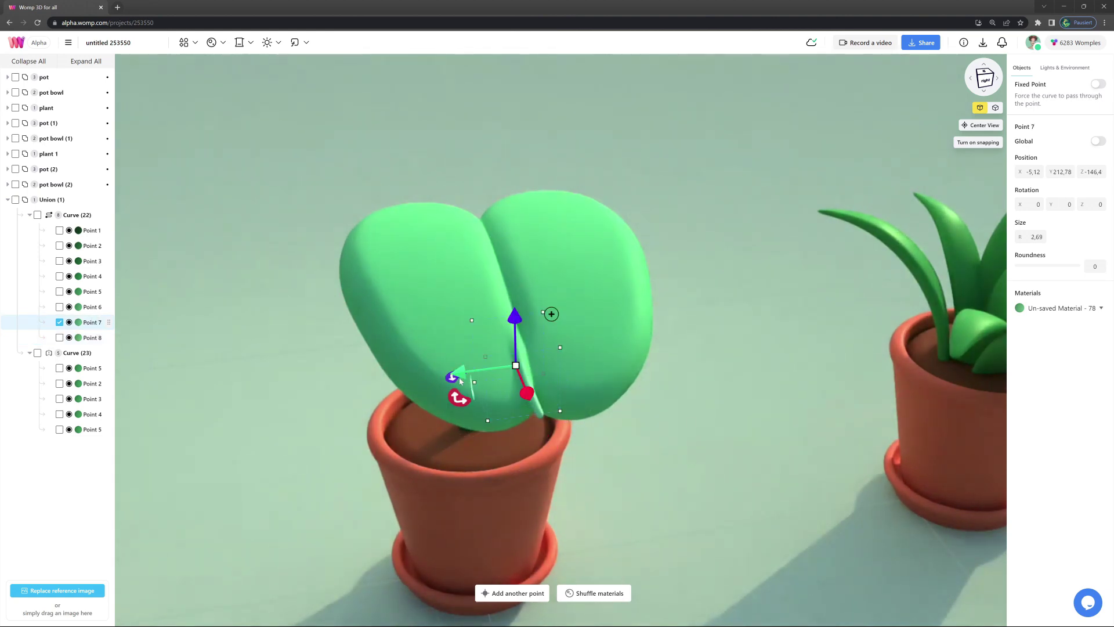
left_click_drag(473, 370, 477, 370)
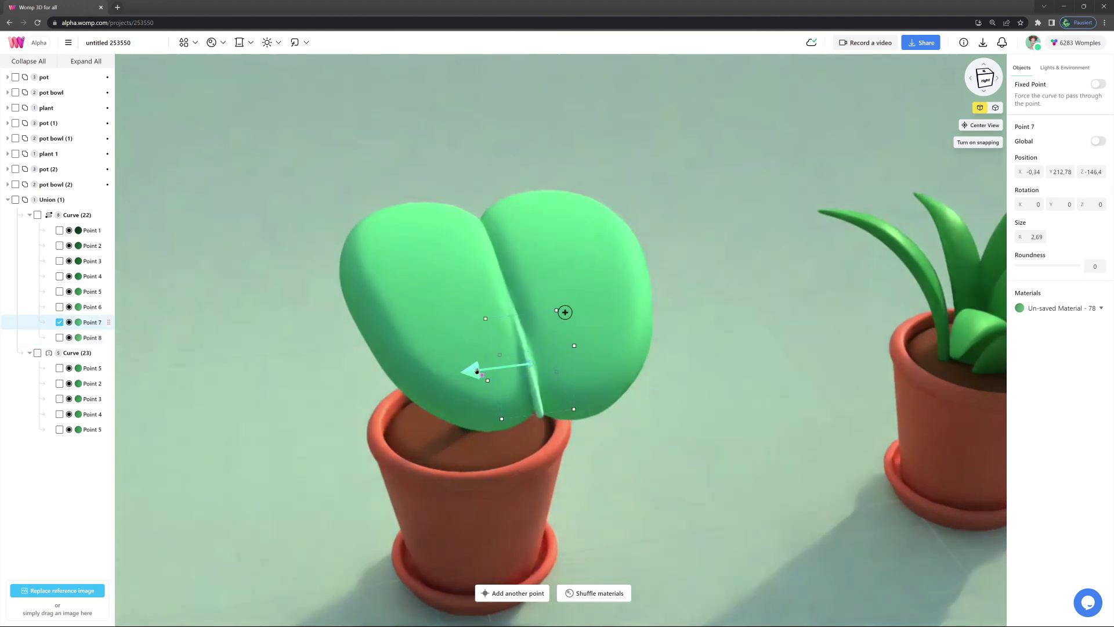
- Copy the mirrored leaf curve and paste the duplicate in place within the same union
left_click(654, 425)
left_click_drag(761, 401, 694, 406)
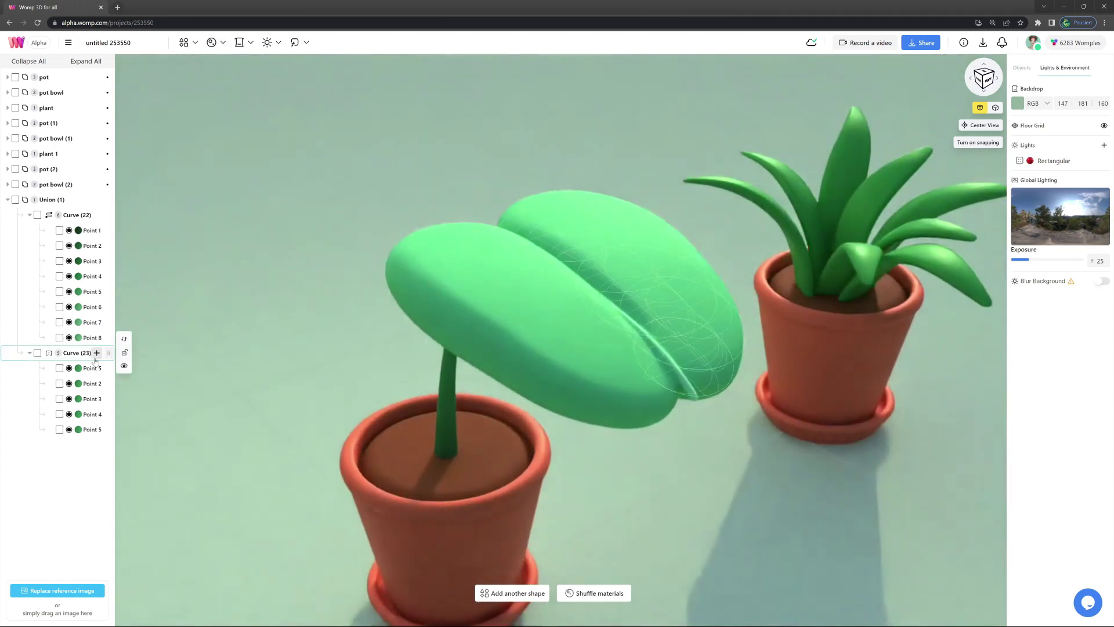
left_click(103, 359)
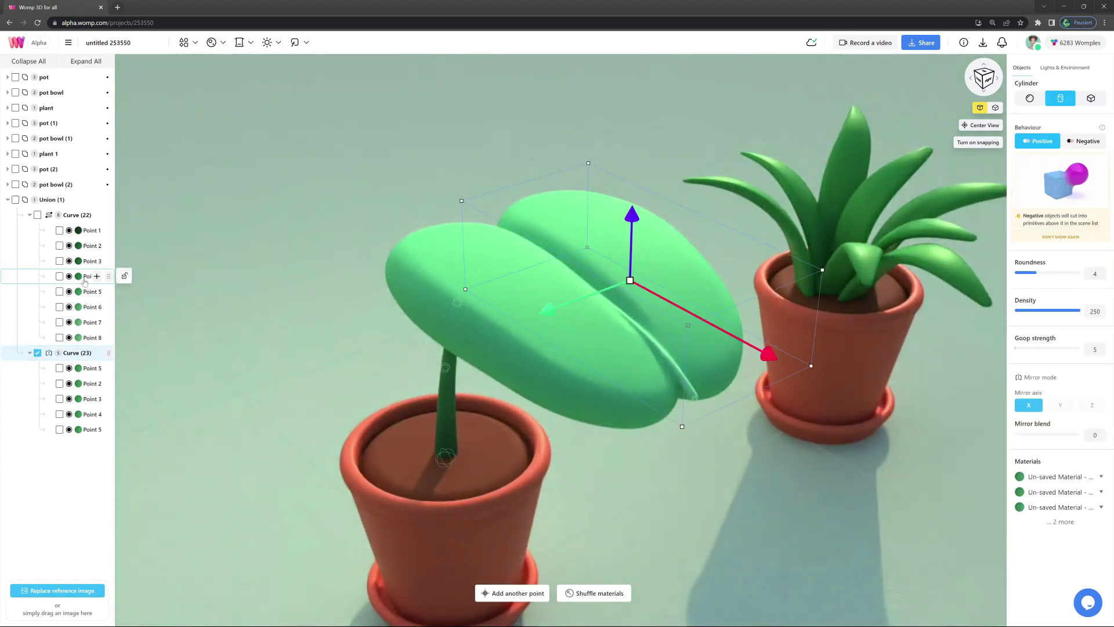
left_click(29, 352)
key("ctrl+v")
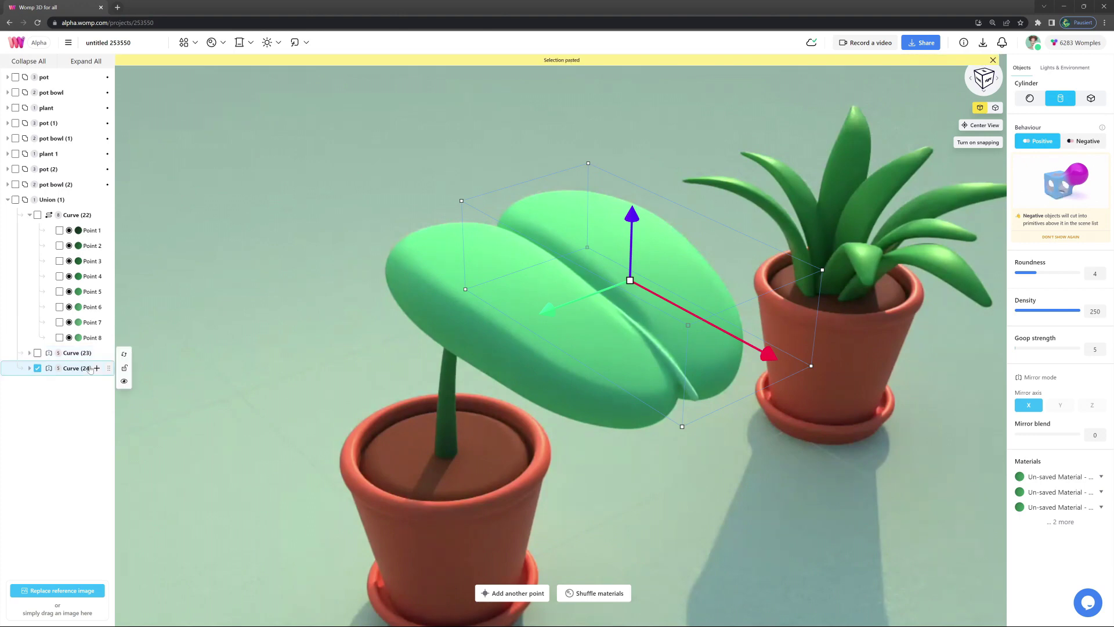
- Make the leaf copy negative, lower it slightly to hollow the leaf's underside, and set its goop strength to 10
left_click(1085, 142)
left_click_drag(634, 218, 634, 225)
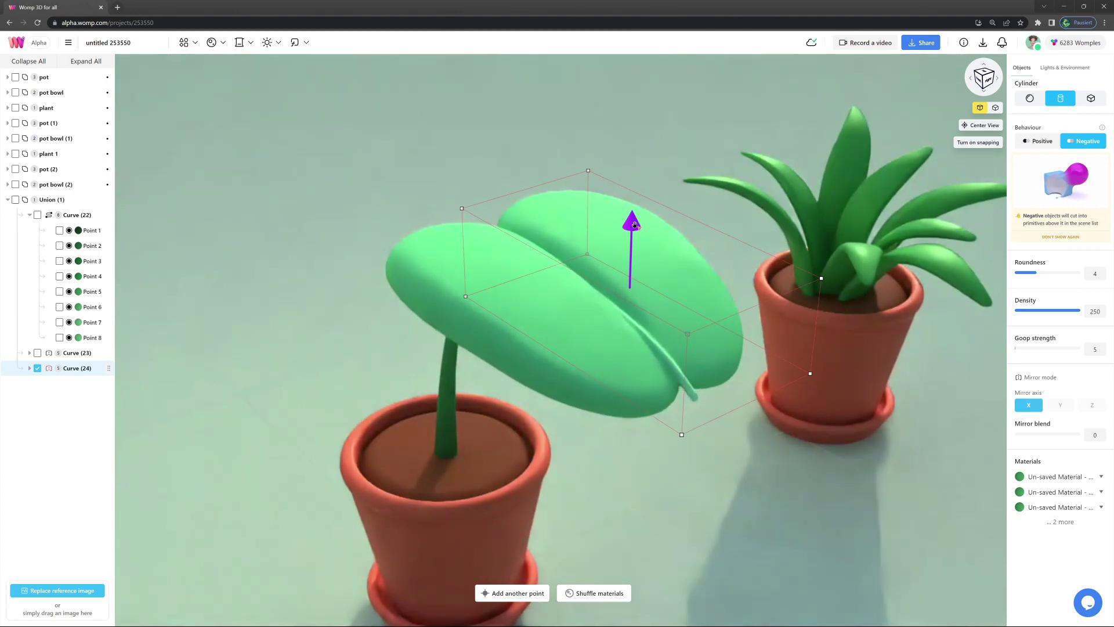
left_click_drag(791, 445, 880, 397)
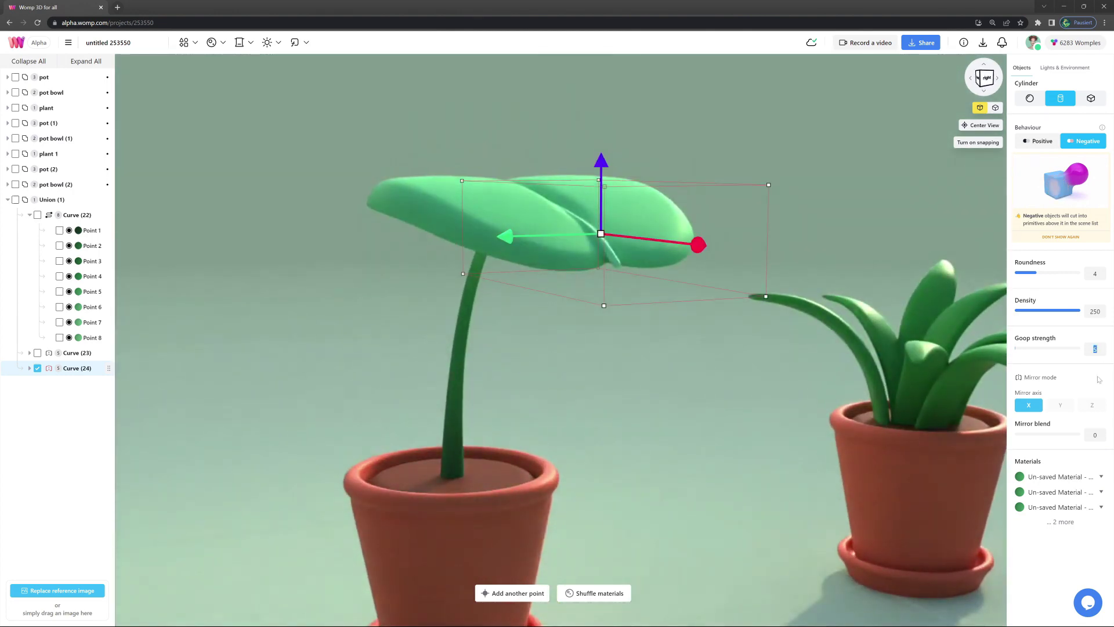
left_click_drag(786, 397, 743, 517)
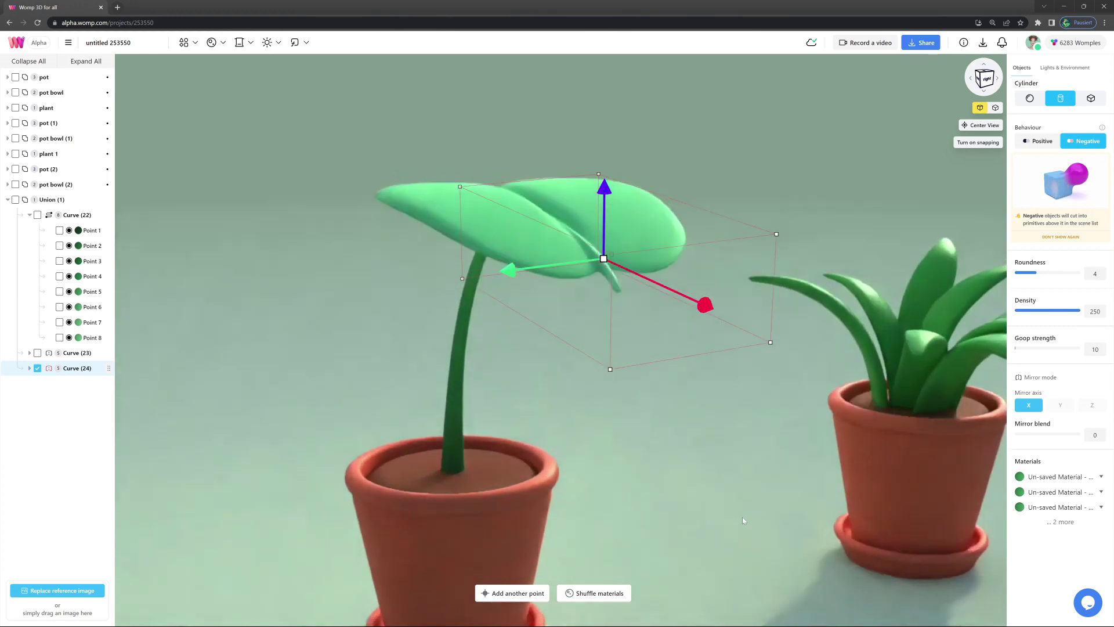
- Color the thin cube beside the leaf light green, RGB 142, 243, 168, and set its roughness to 30
left_click_drag(677, 332, 698, 355)
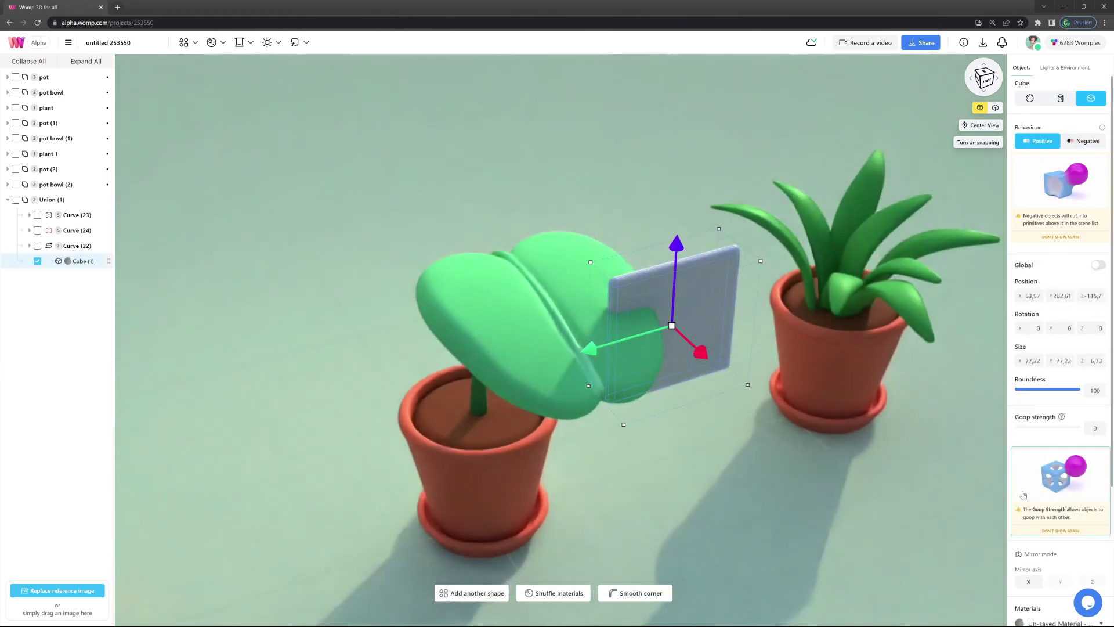
scroll(1057, 455, "down", 3)
left_click(1057, 456)
left_click(1023, 487)
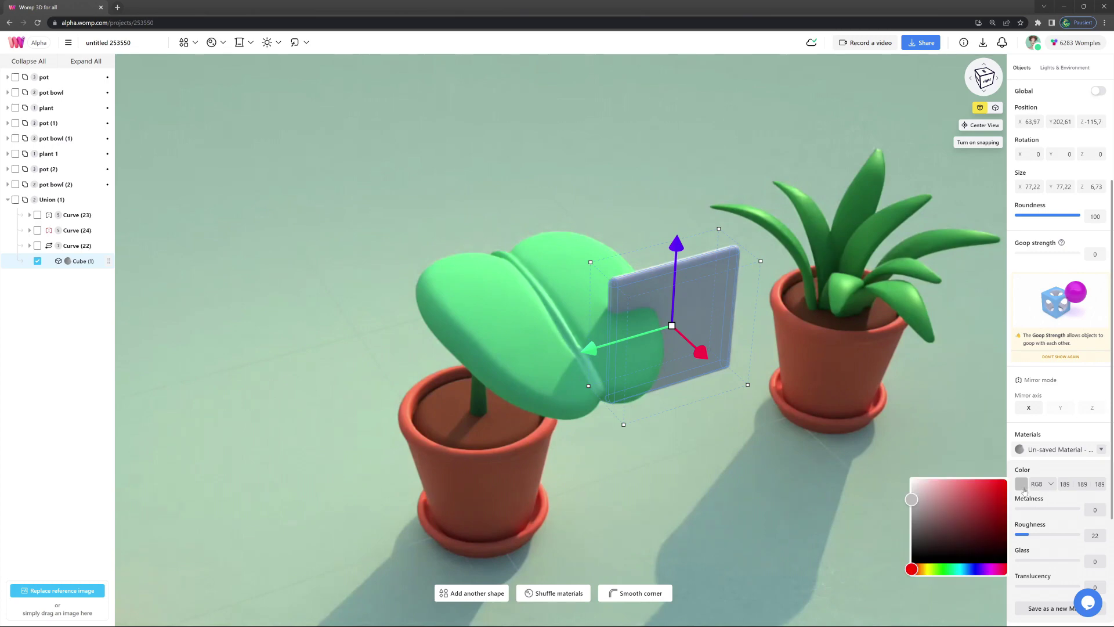
left_click_drag(918, 570, 949, 576)
left_click_drag(959, 505, 952, 484)
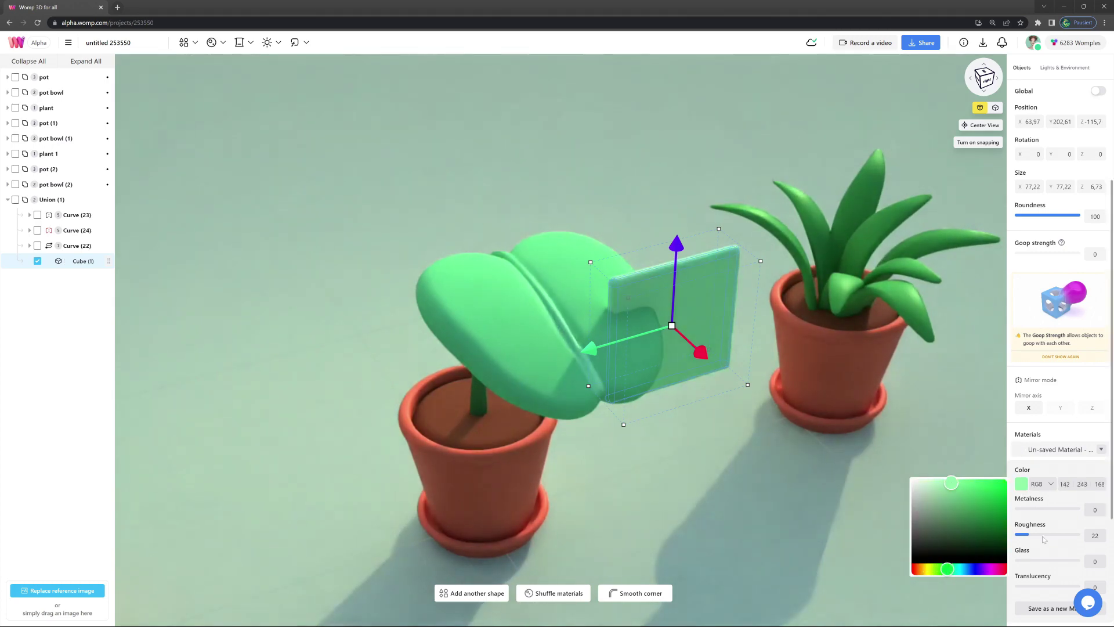
left_click(1044, 539)
left_click(1036, 534)
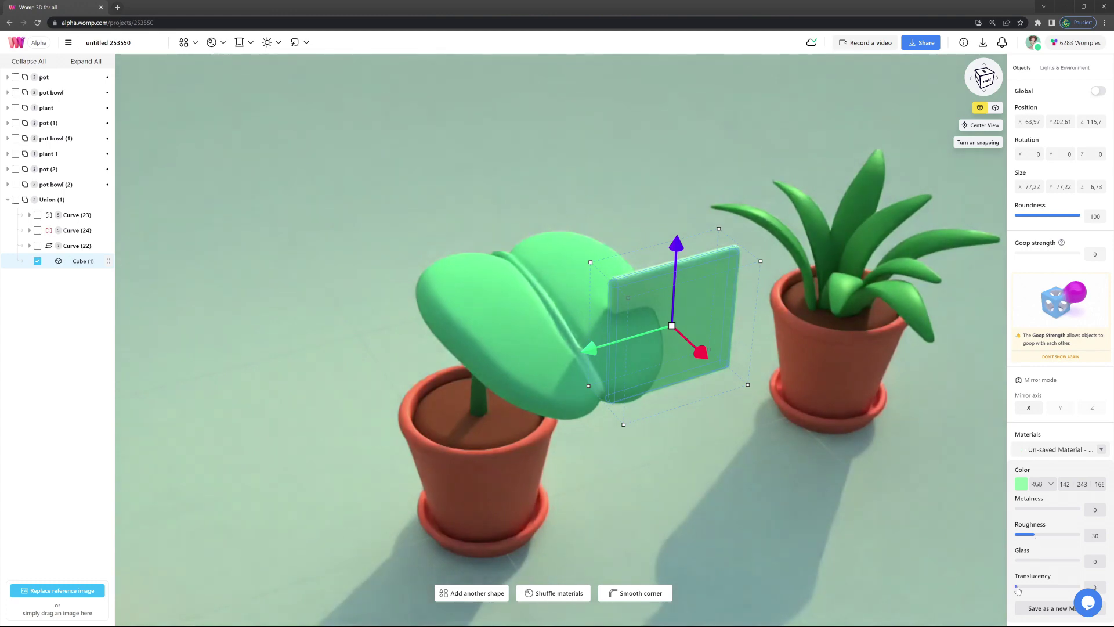
- Make the cube negative, mirror it on X, and place it at about X 44.23, Z -148.5, rotated 23.04 on Y, slitting both leaf halves
scroll(1062, 232, "up", 3)
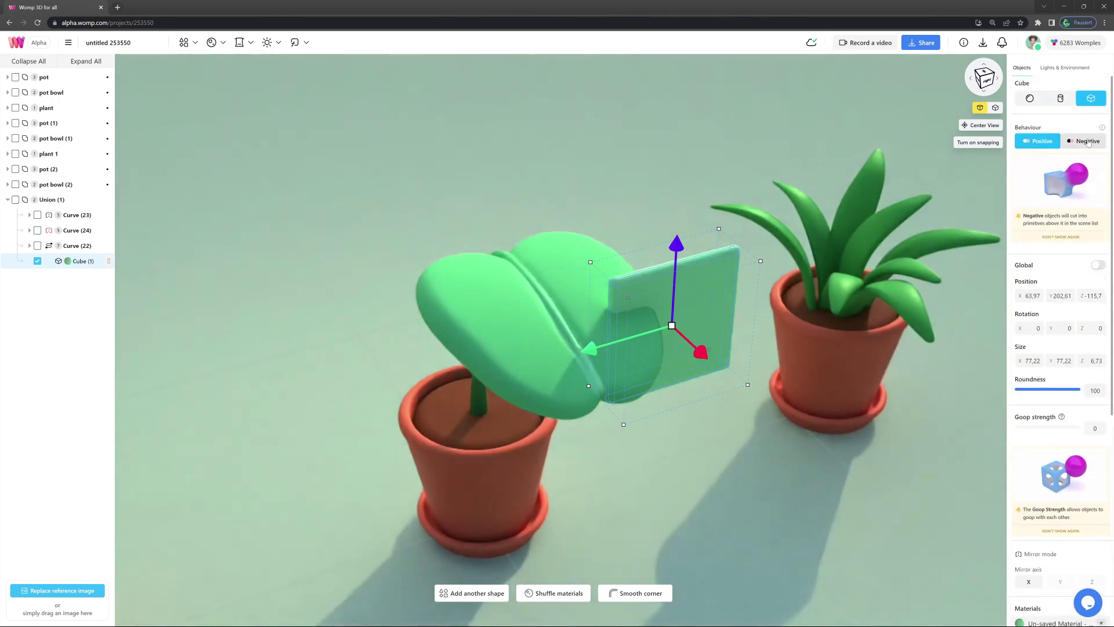
left_click(1084, 141)
left_click_drag(596, 352, 565, 350)
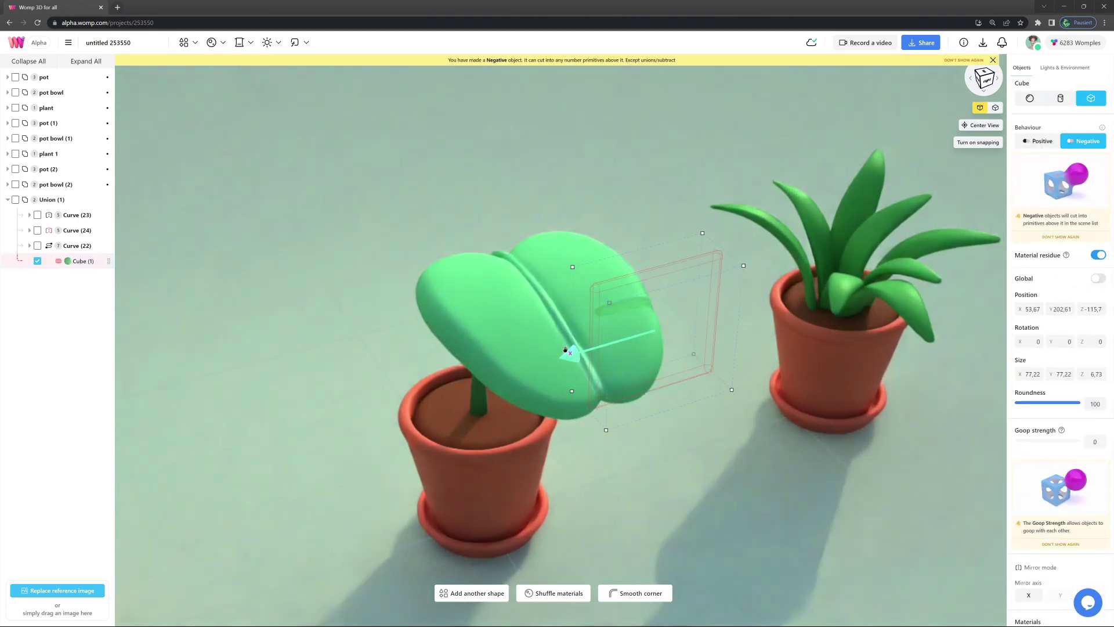
left_click(1028, 595)
left_click_drag(685, 502, 599, 524)
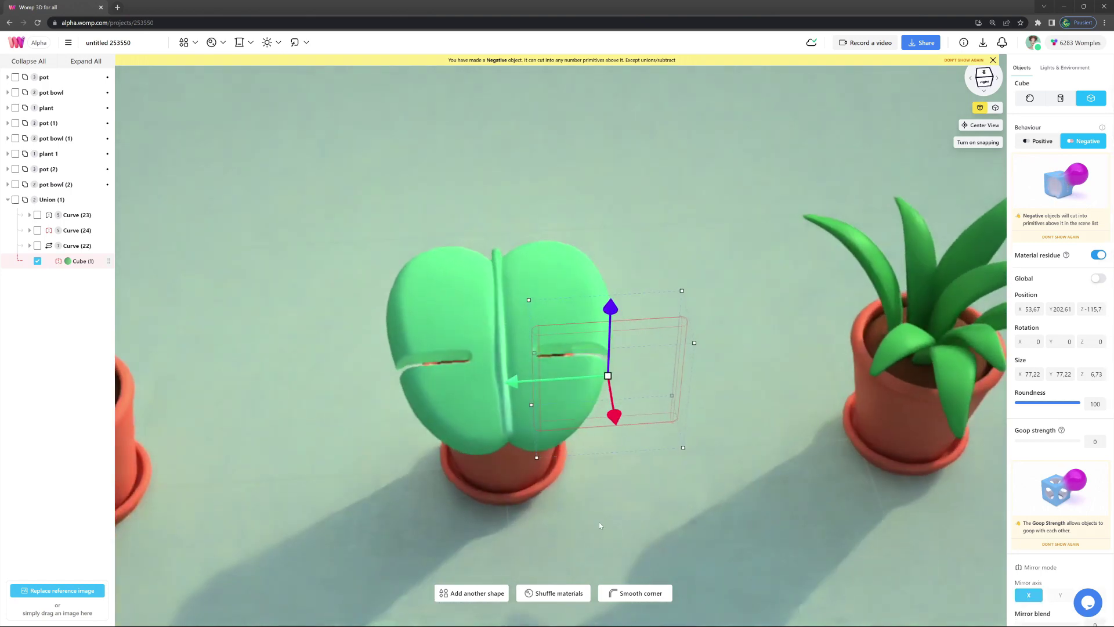
left_click_drag(615, 417, 619, 447)
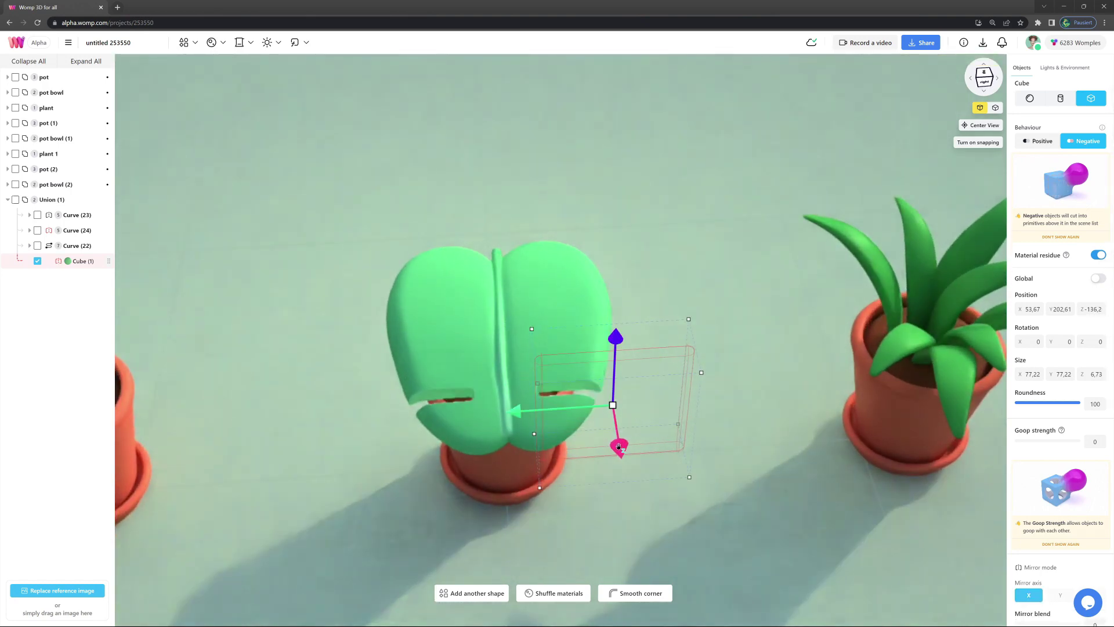
left_click_drag(713, 486, 695, 515)
left_click_drag(593, 443, 574, 458)
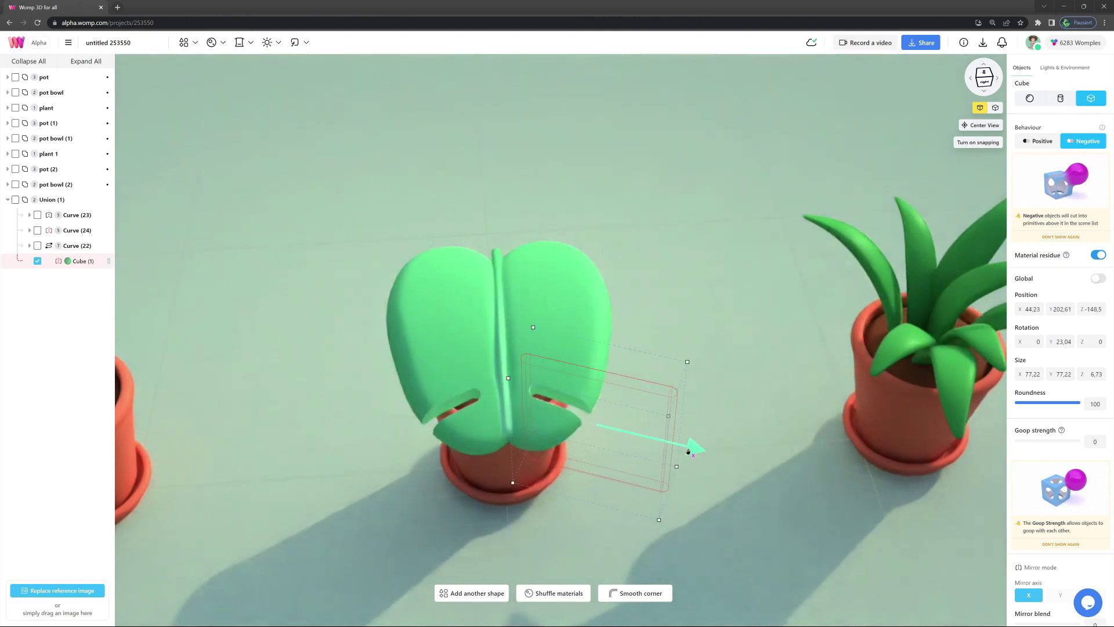
- Raise the negative leaf curve, Curve (24), slightly to make the leaf thinner
left_click(503, 319)
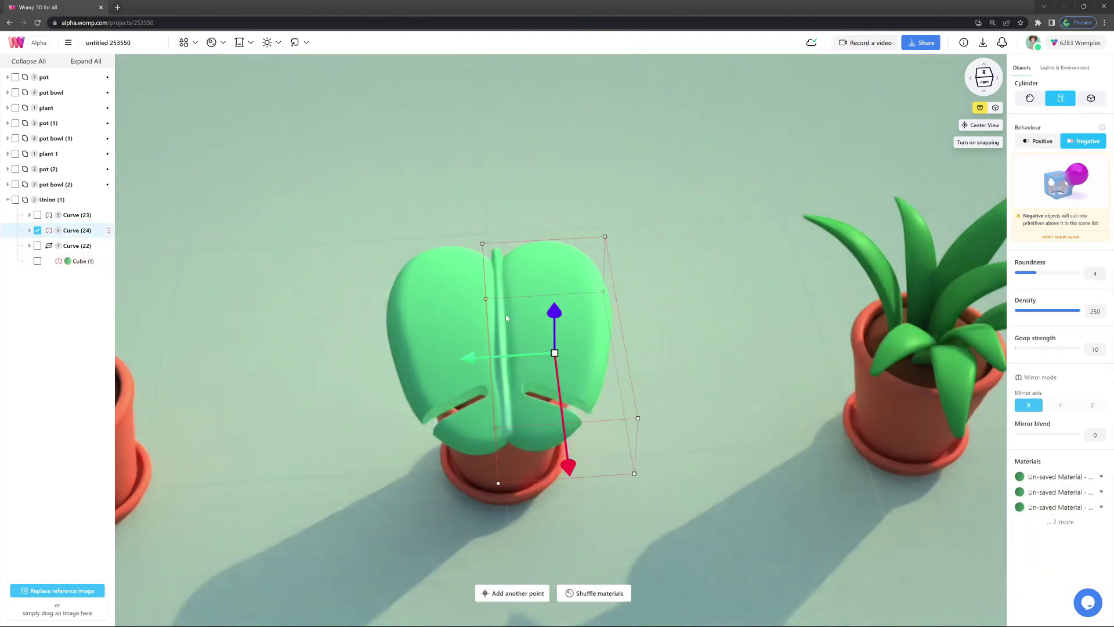
left_click_drag(553, 310, 553, 303)
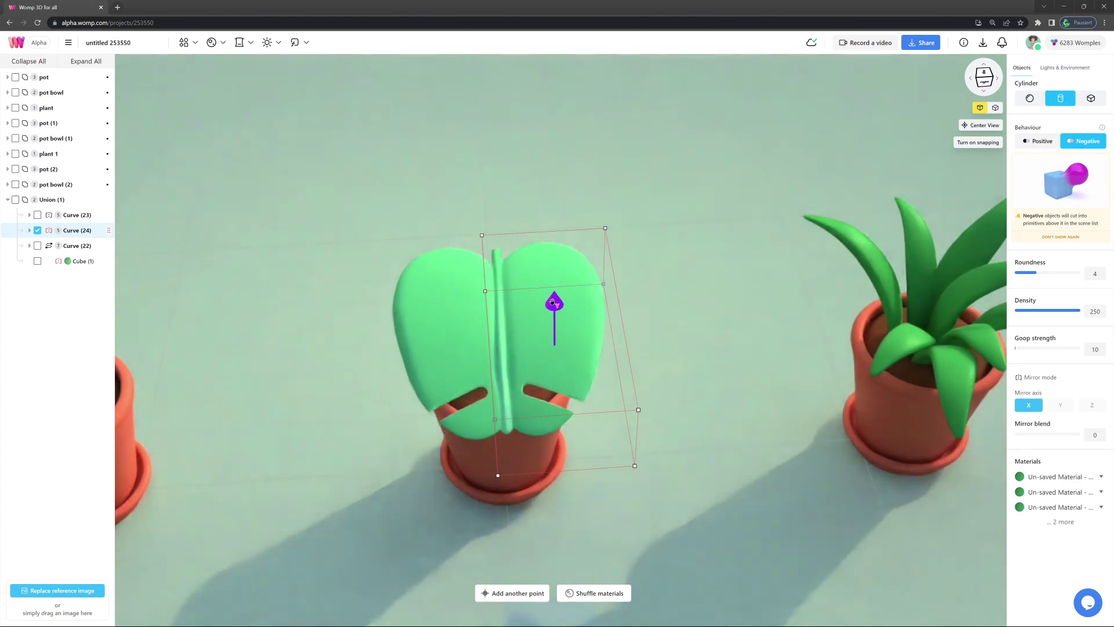
right_click_drag(735, 234, 778, 232)
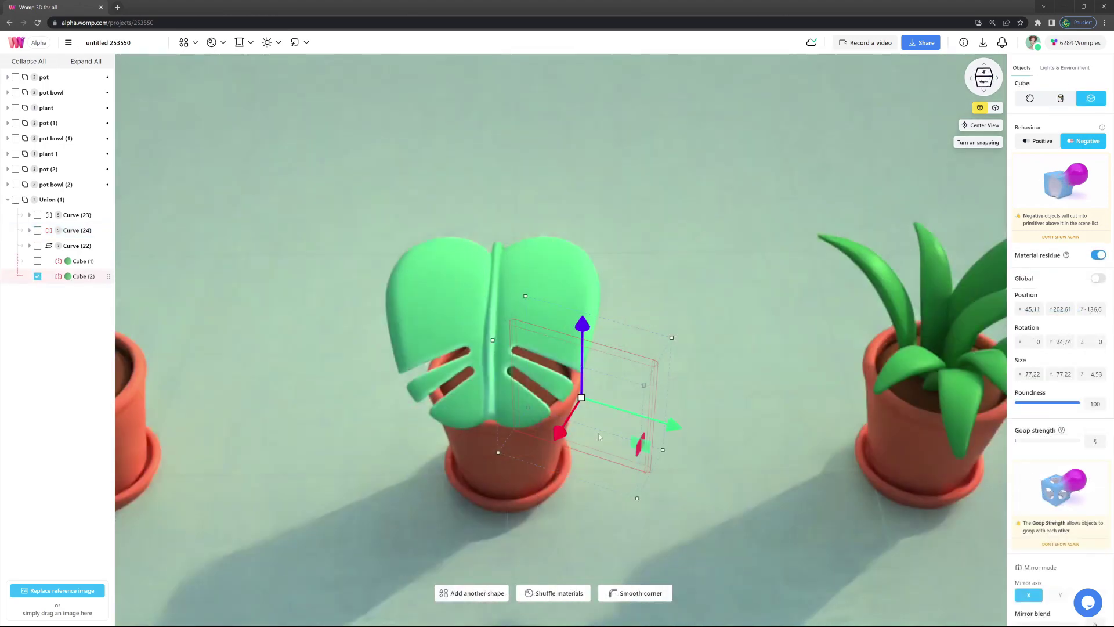
- Duplicate the cube cutter farther up the leaf at about X 56.83, Z -105.9, rotated 9.53 on Y and scaled to about 85.06 wide
left_click_drag(561, 425, 581, 390)
key("ctrl+d")
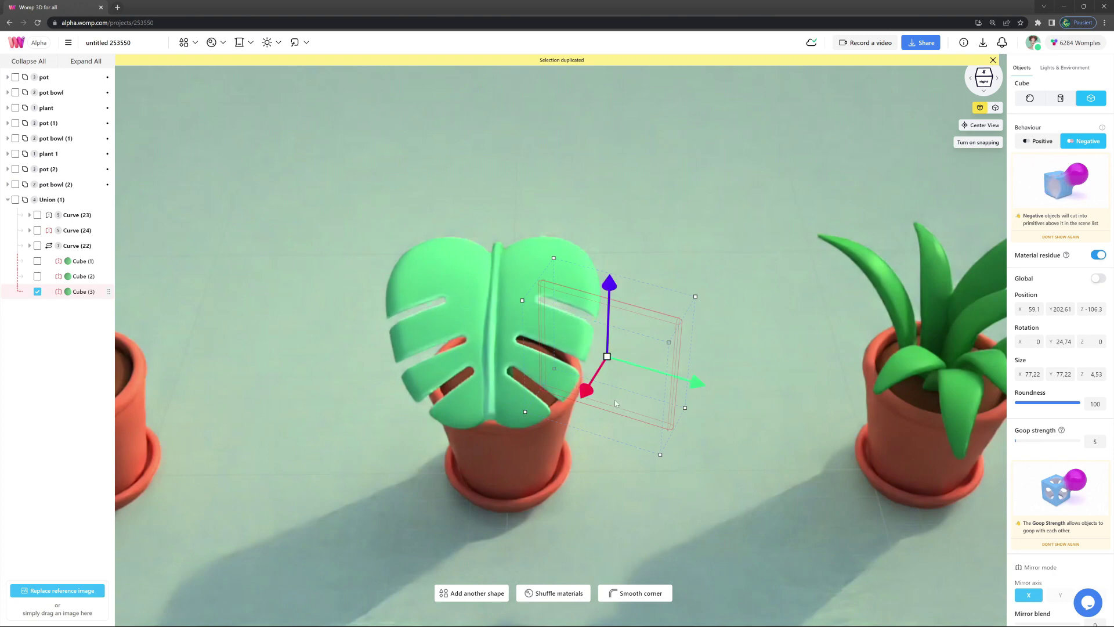
left_click_drag(709, 411, 708, 386)
left_click_drag(607, 356, 619, 365)
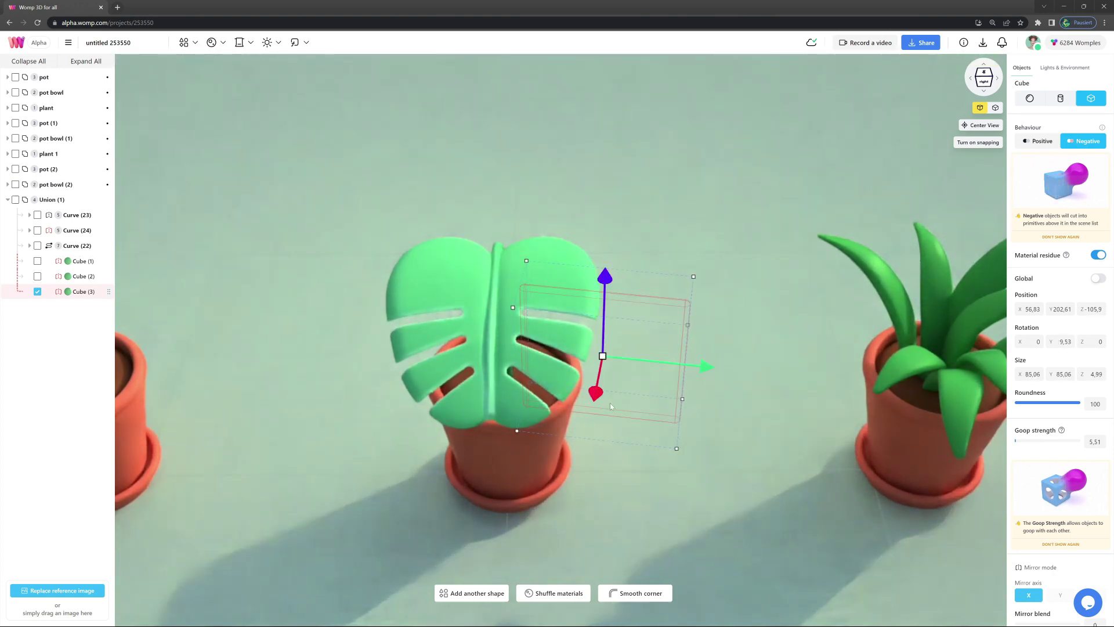
- Add a fourth cube cutter toward the stem at about X 58.2, Z -70.54, rotated -2.17 on Y and scaled to about 90.27 wide
left_click_drag(706, 402, 698, 373)
left_click_drag(592, 392, 599, 363, "alt")
left_click_drag(607, 325, 615, 329)
left_click_drag(715, 376, 714, 347)
left_click_drag(704, 426, 754, 397)
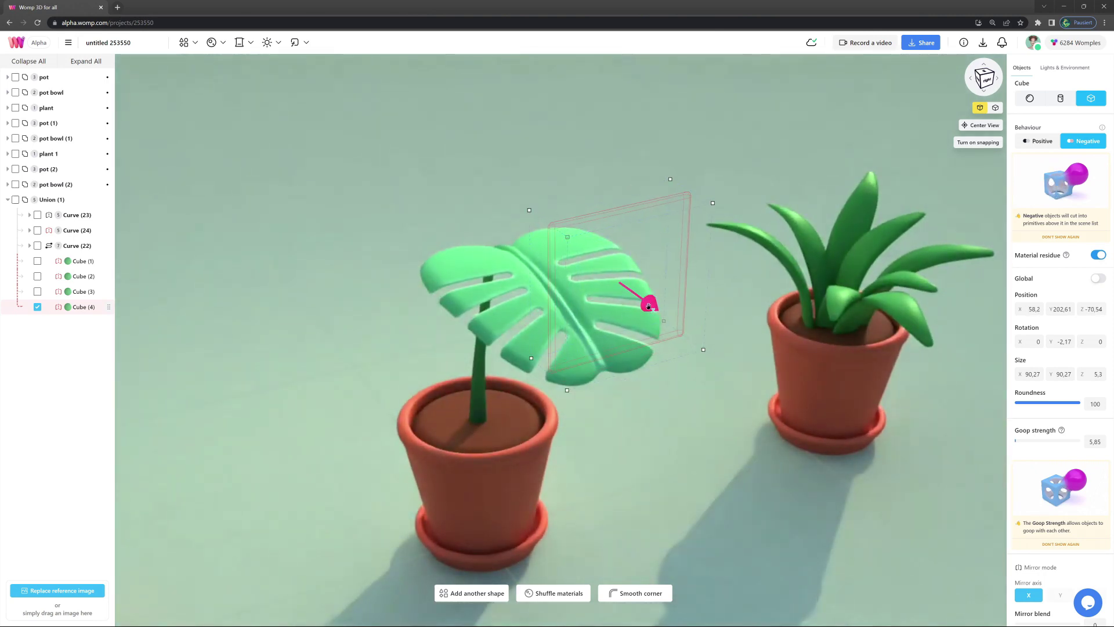
left_click_drag(649, 306, 648, 306)
- Add a fifth cube cutter and adjust its placement to cut the last pair of slits near the leaf's stem end
left_click_drag(529, 210, 521, 203)
left_click_drag(735, 325, 730, 386)
left_click_drag(635, 333, 640, 342)
left_click_drag(719, 310, 722, 317)
left_click_drag(644, 342, 648, 347)
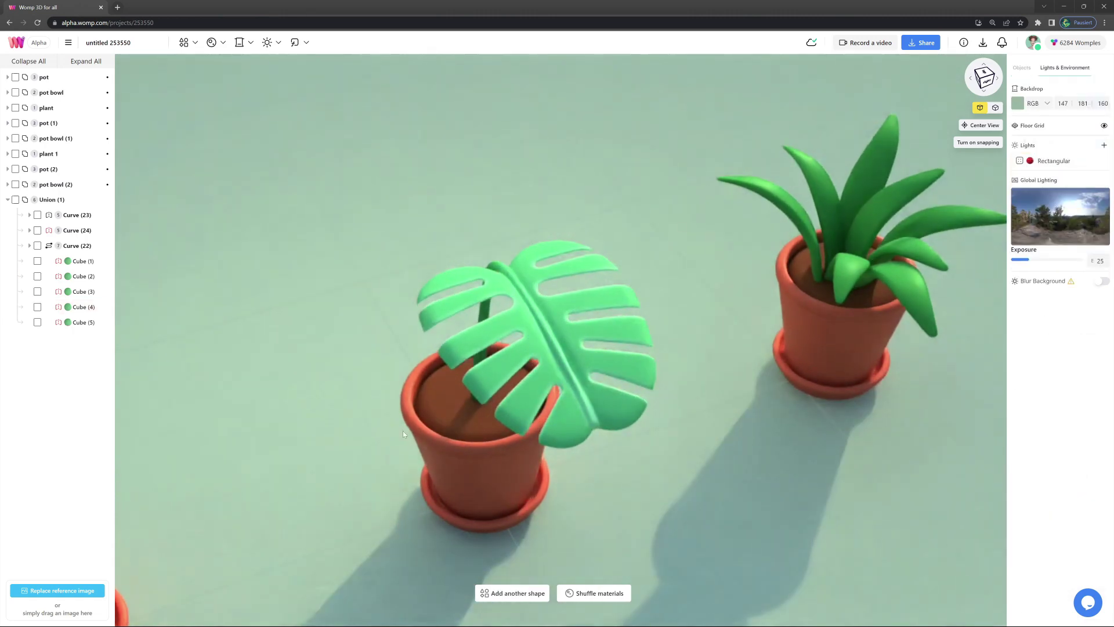
- Copy Cube (1) to the leaf tip at about X 26.78, Z -162.8, rotated -32.77 on Y, 22.33 thick, with goop strength 17
left_click(83, 261)
key("ctrl+c")
key("ctrl+v")
left_click_drag(658, 448, 658, 477)
right_click_drag(800, 503, 855, 386)
left_click_drag(849, 379, 804, 378)
right_click_drag(700, 473, 630, 477)
left_click_drag(721, 479, 745, 444)
left_click_drag(680, 477, 676, 474)
left_click_drag(1015, 441, 1017, 441)
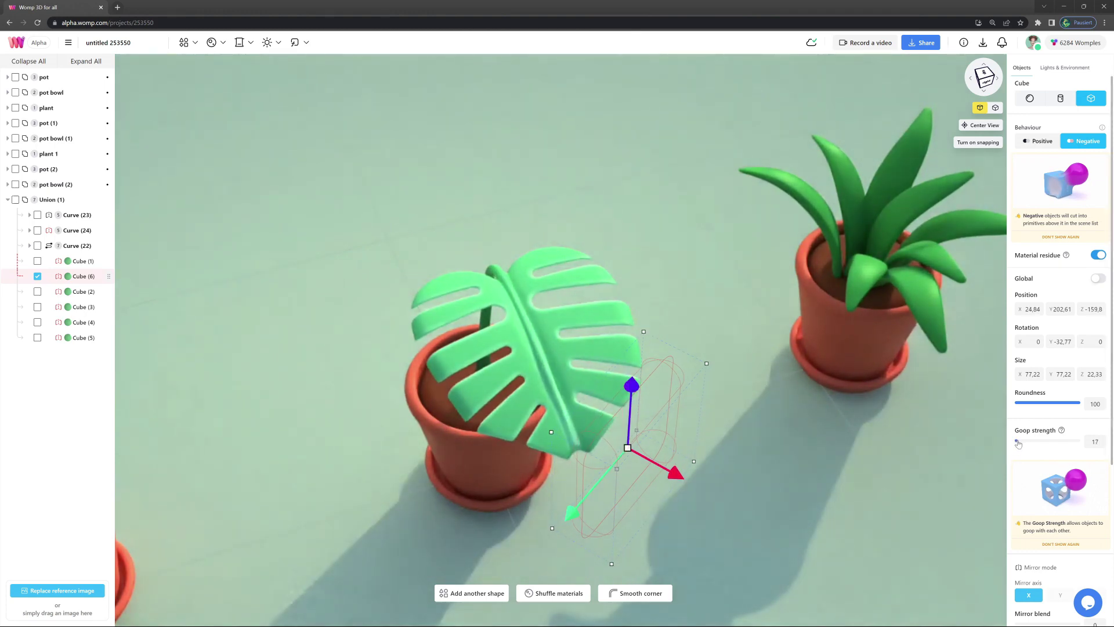
left_click_drag(686, 480, 686, 479)
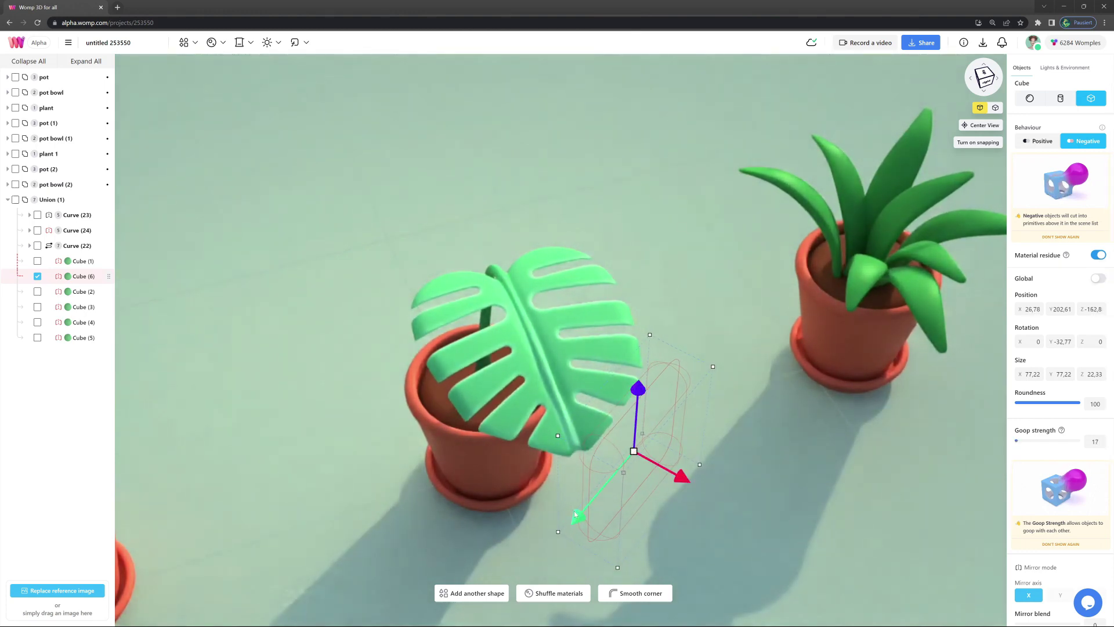
- Duplicate the tip cutter and move and rotate the copies along the leaf's outer edge to trim its outline
key("ctrl+d")
left_click_drag(574, 514, 603, 481)
left_click_drag(733, 435, 705, 423)
left_click_drag(624, 511, 665, 452)
left_click_drag(714, 383, 709, 380)
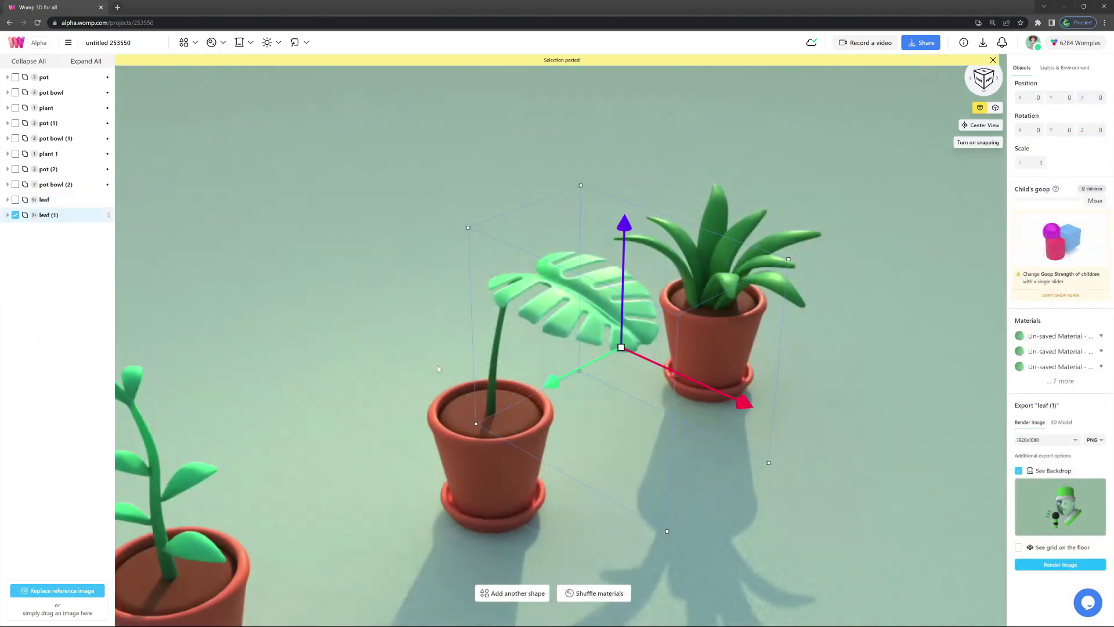
- Turn and move the leaf copy into a second stem in the pot, and shift the original leaf to about X 7.14, Z -10.22
left_click_drag(787, 471, 561, 225)
left_click_drag(619, 363, 482, 278)
left_click_drag(640, 163, 654, 181)
left_click_drag(486, 160, 487, 189)
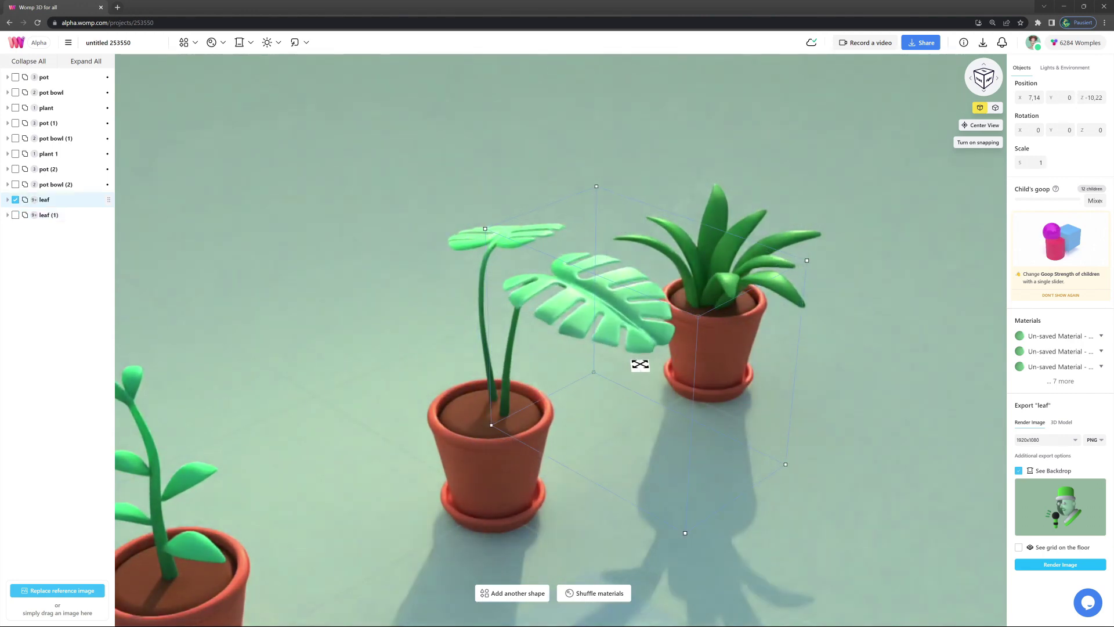
left_click_drag(645, 364, 653, 365)
- Duplicate the leaf and place the copy at about X -39.95, Y -16.87, Z 34.09, rotated -13.65, 147.38, -8.46 and scaled to 1.05
key("ctrl+d")
left_click_drag(736, 413, 489, 486)
left_click_drag(646, 349, 340, 358)
left_click_drag(518, 231, 543, 236)
left_click_drag(347, 356, 328, 346)
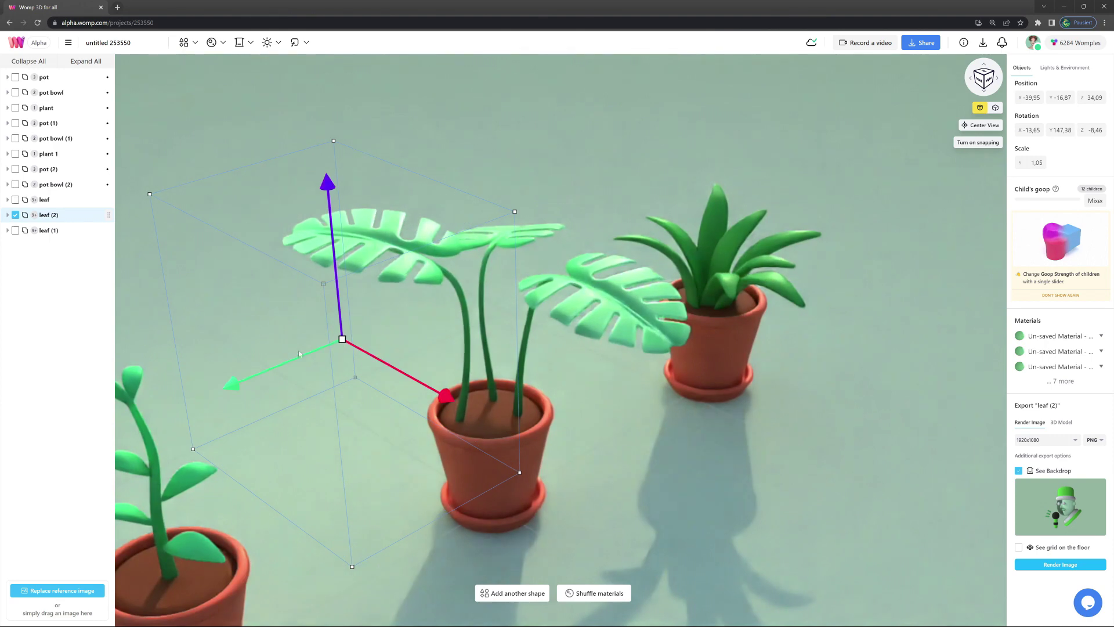
left_click_drag(234, 383, 242, 380)
right_click_drag(242, 379, 203, 348)
- Copy and paste the three leaves, then turn the duplicates and scale them down to fill out the plant
left_click(79, 200)
left_click(79, 232, "shift")
key("ctrl+c")
key("ctrl+v")
left_click_drag(224, 398, 280, 383)
left_click_drag(767, 436, 609, 313)
- Adjust the small leaf (3) to about X -9.68, Y 9.83, Z -12.42 so it stands apart from the other leaves
left_click(492, 325)
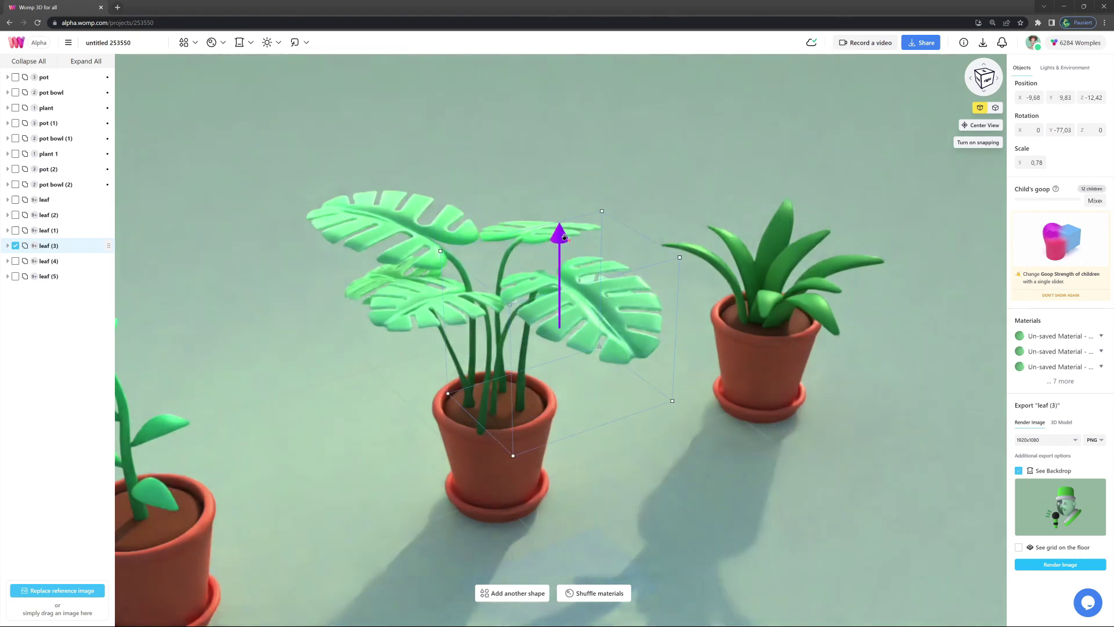
left_click_drag(606, 354, 593, 345)
right_click_drag(696, 406, 841, 519)
- Reposition leaf (4) over the pot's side and rotate it to about -1.13, 60.93, 17.76
left_click_drag(615, 343, 526, 319)
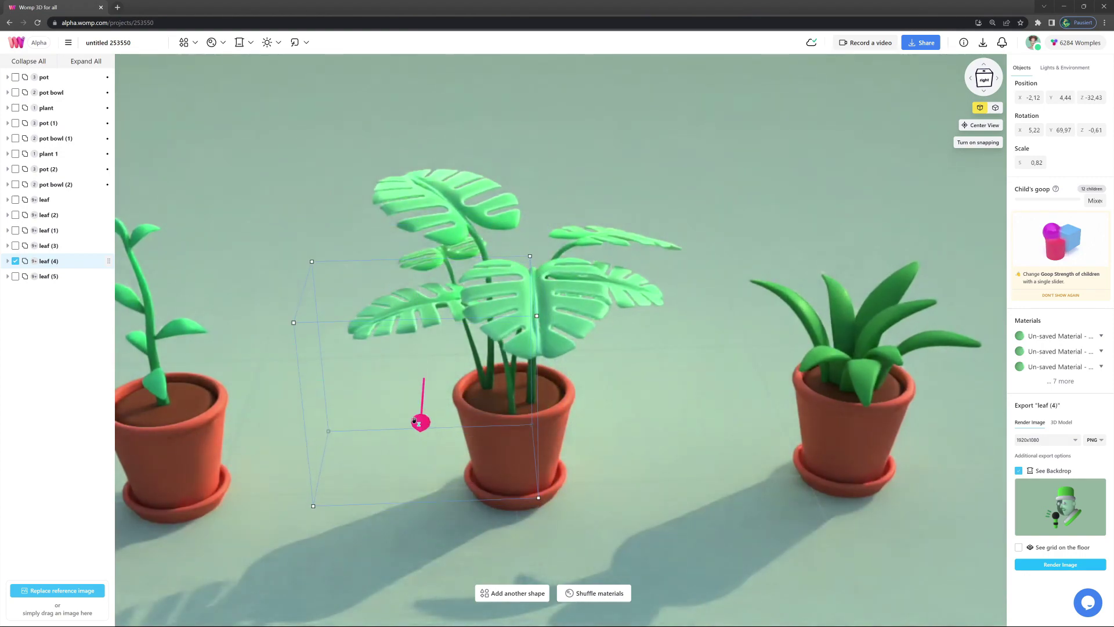
left_click_drag(650, 494, 668, 494)
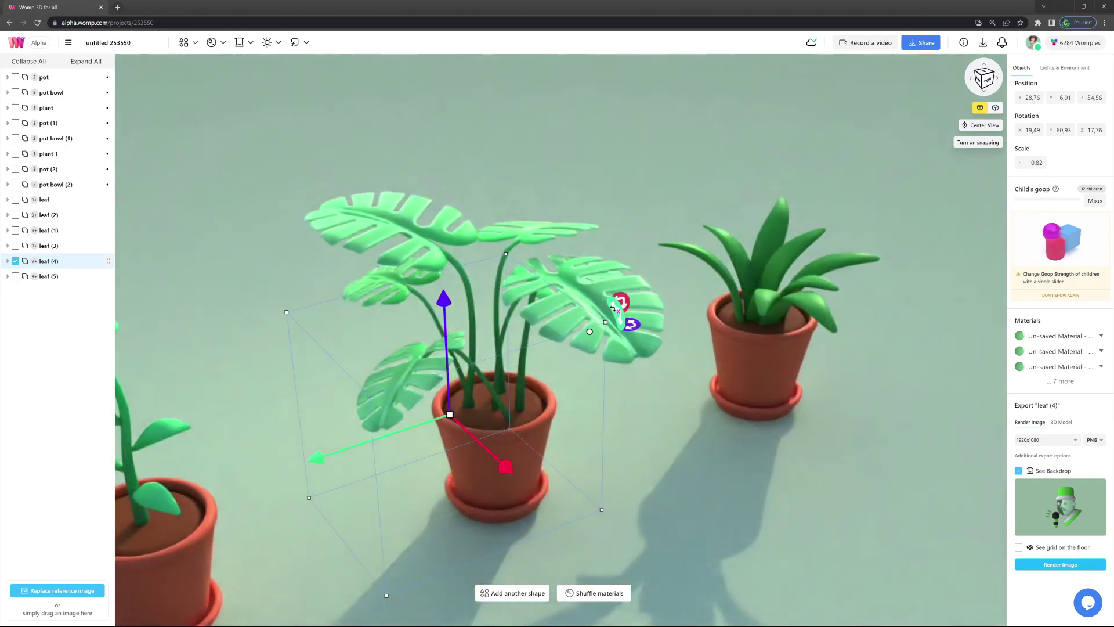
left_click_drag(628, 312, 665, 364)
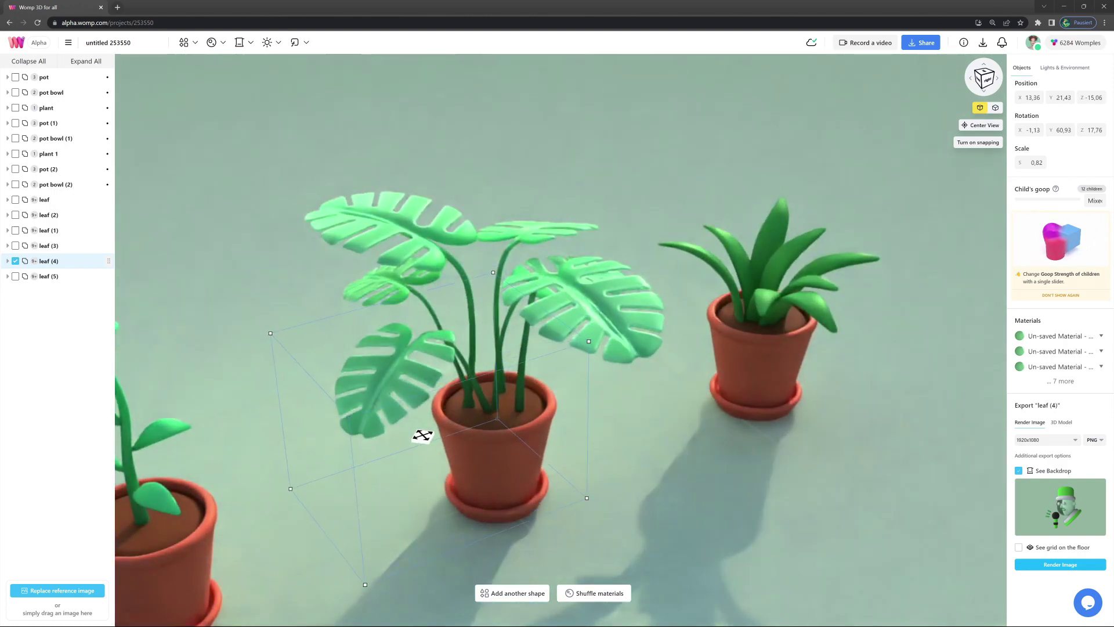
left_click(422, 436)
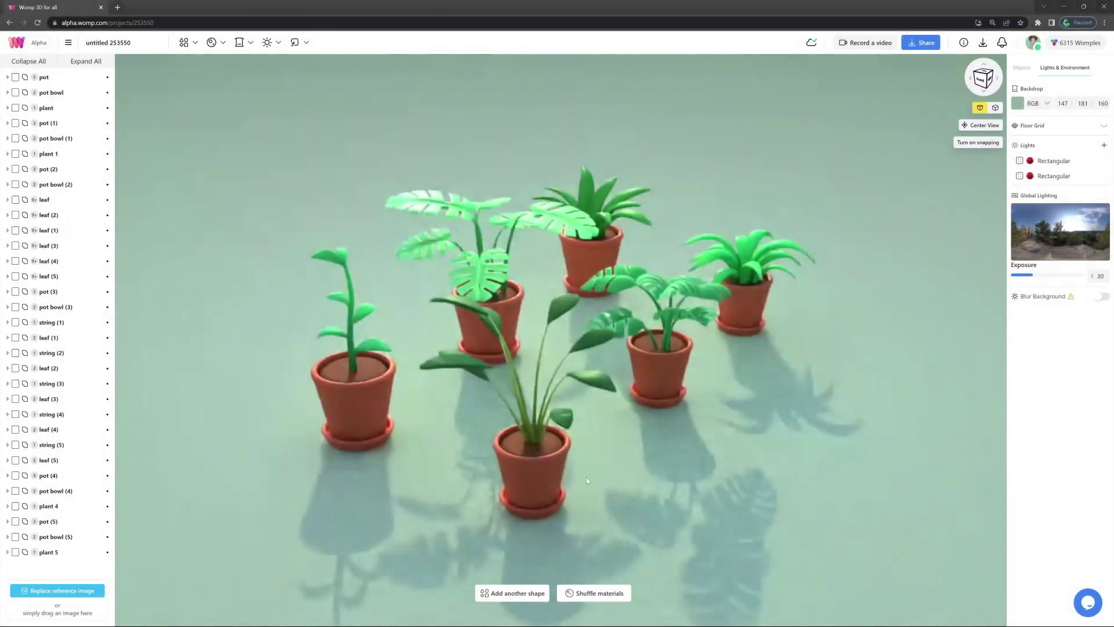
- Examine the arrangement of six potted plants from several angles and distances
scroll(586, 477, "up", 3)
left_click_drag(617, 457, 680, 441)
right_click_drag(680, 438, 403, 453)
scroll(598, 468, "down", 3)
middle_click_drag(403, 453, 533, 449)
right_click_drag(533, 449, 620, 459)
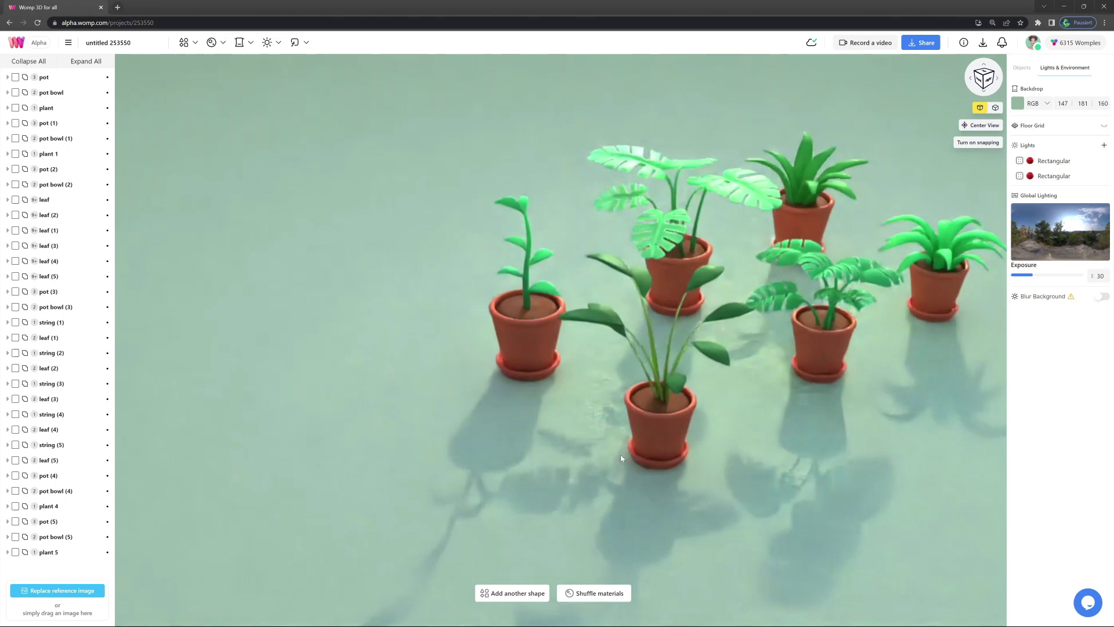
right_click_drag(705, 473, 614, 472)
scroll(615, 473, "up", 5)
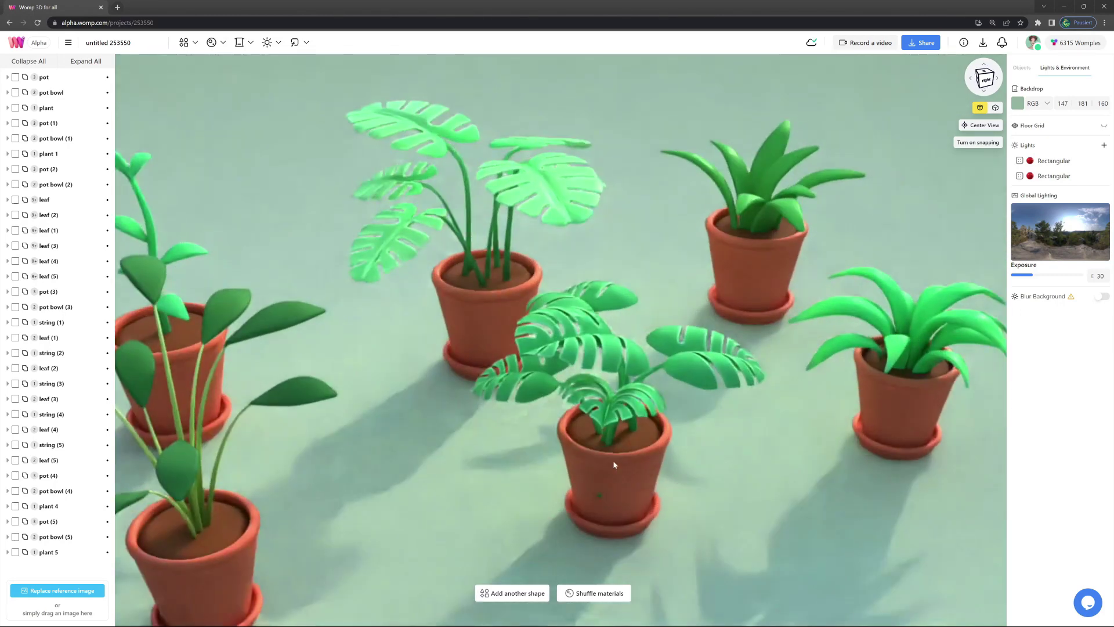
right_click_drag(615, 464, 756, 446)
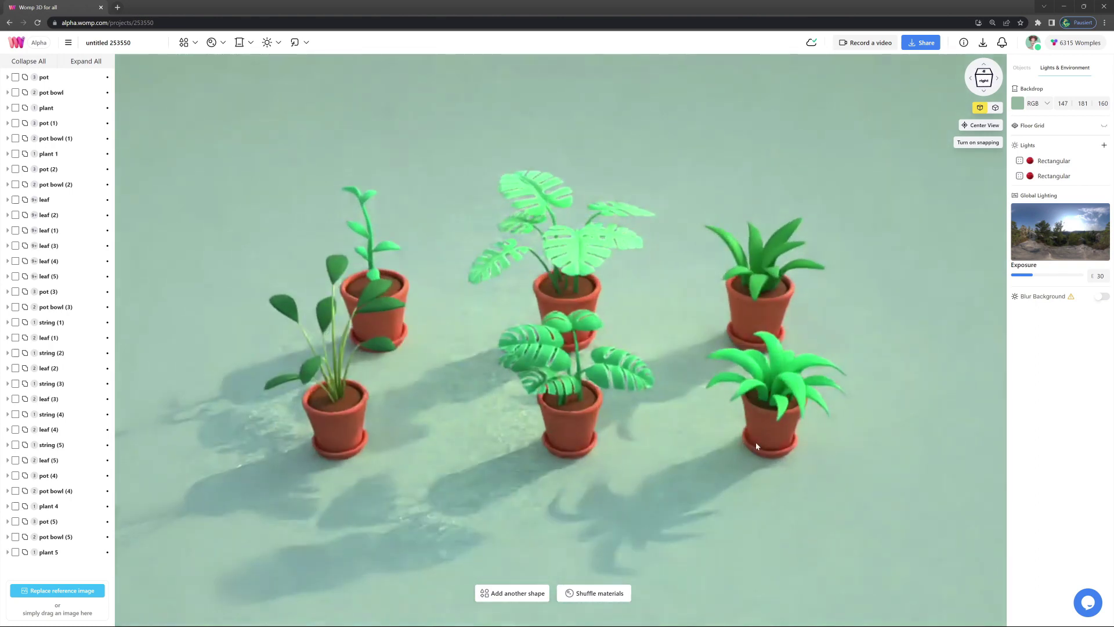
middle_click_drag(871, 447, 730, 441)
scroll(721, 450, "up", 4)
right_click_drag(761, 467, 545, 389)
scroll(610, 397, "up", 3)
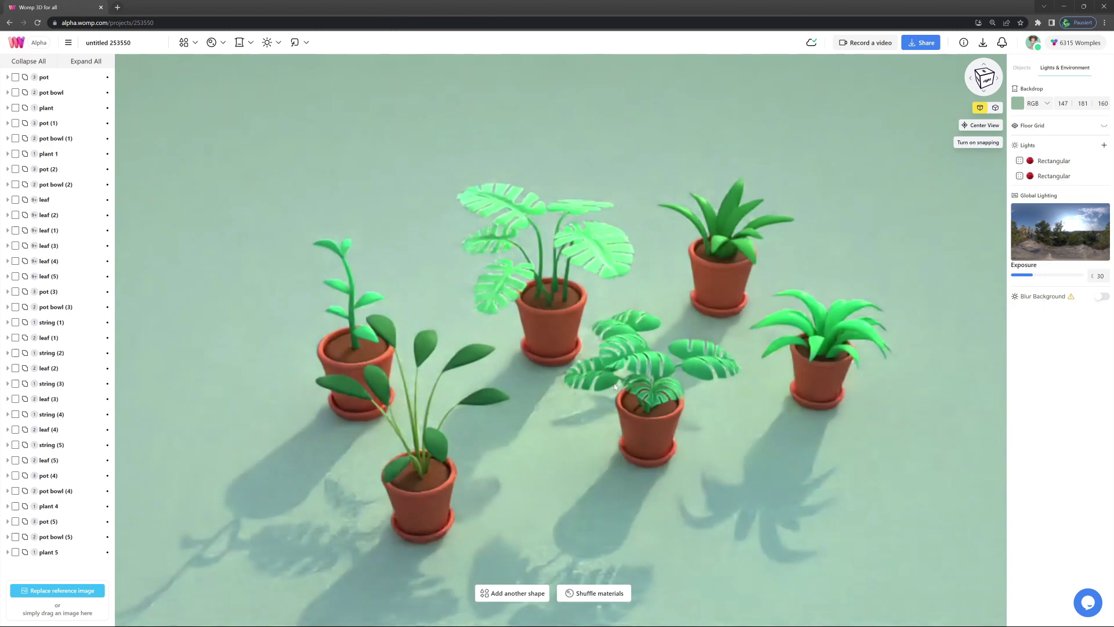
right_click_drag(616, 385, 608, 381)
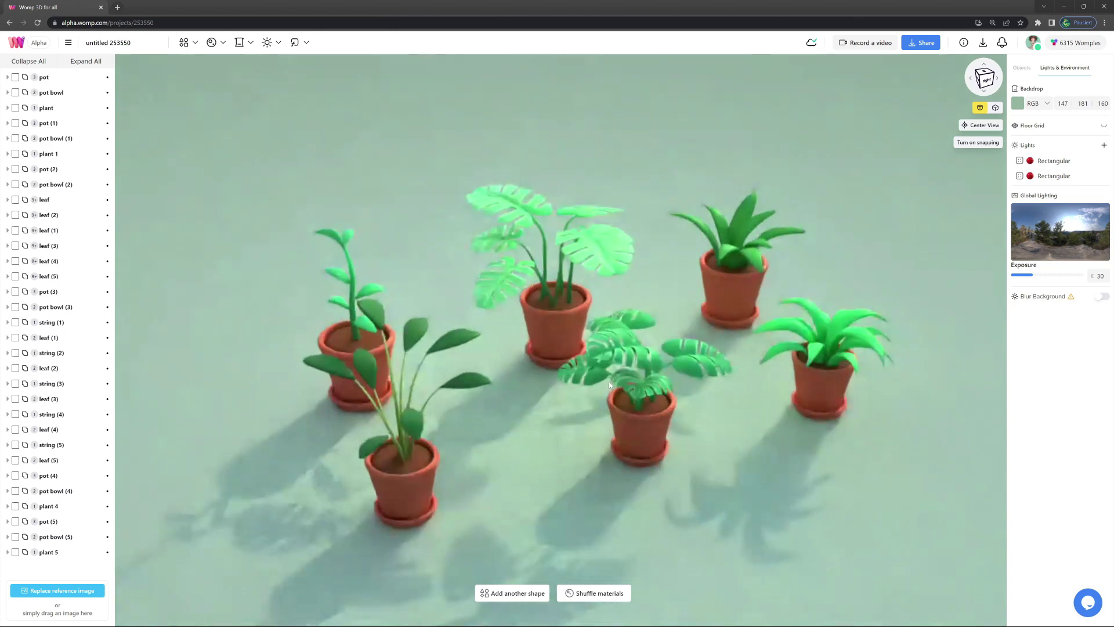
- Lower the global lighting exposure to 14 and set the yellow rectangular light's luminance to about 38
left_click(1024, 279)
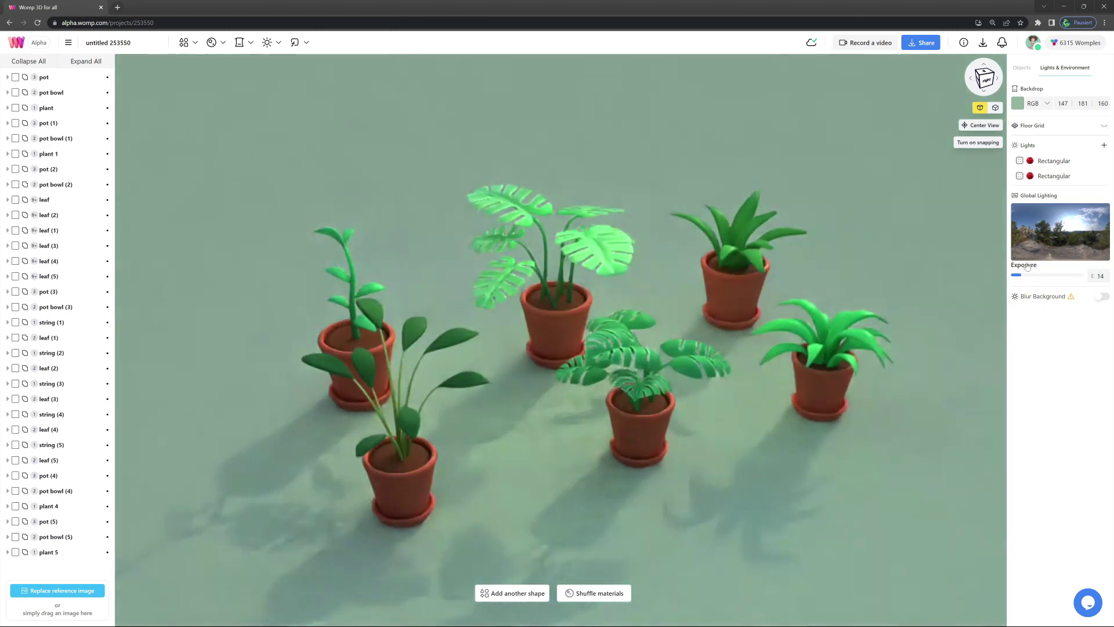
left_click(1068, 164)
left_click_drag(1038, 343, 1042, 344)
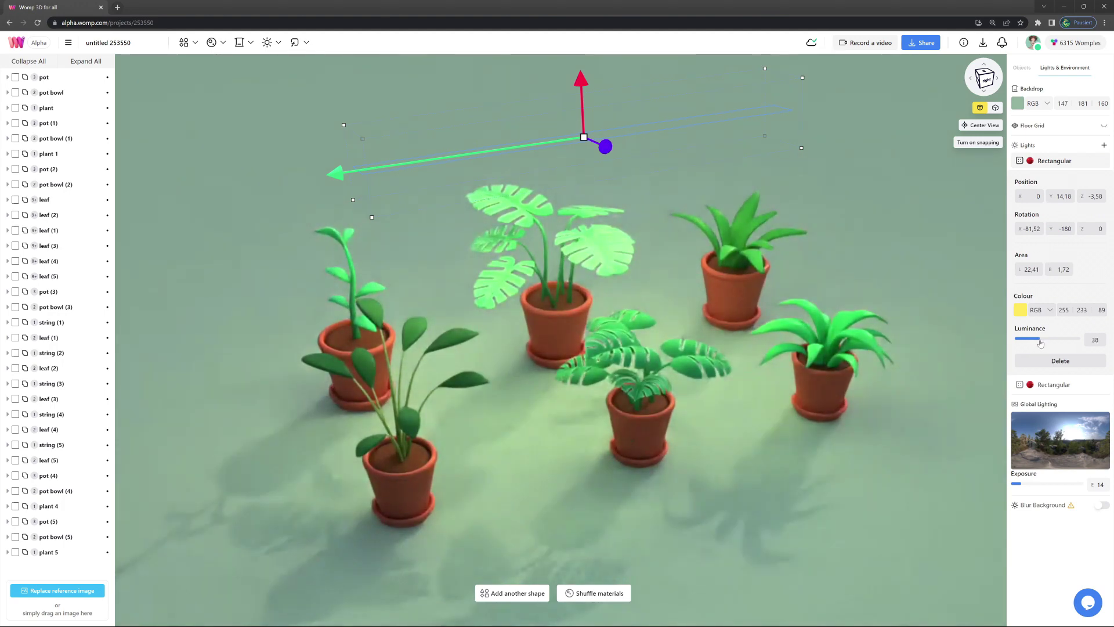
- Set the cyan rectangular light's luminance to about 29 and deselect it
left_click(1064, 165)
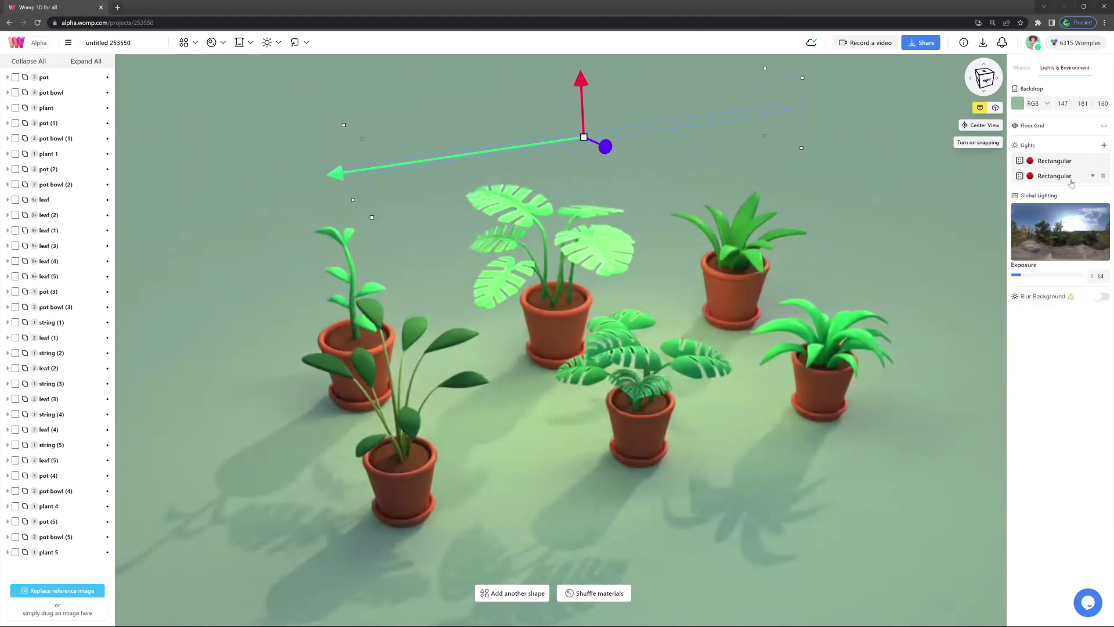
left_click(1070, 179)
left_click_drag(1026, 358, 1028, 358)
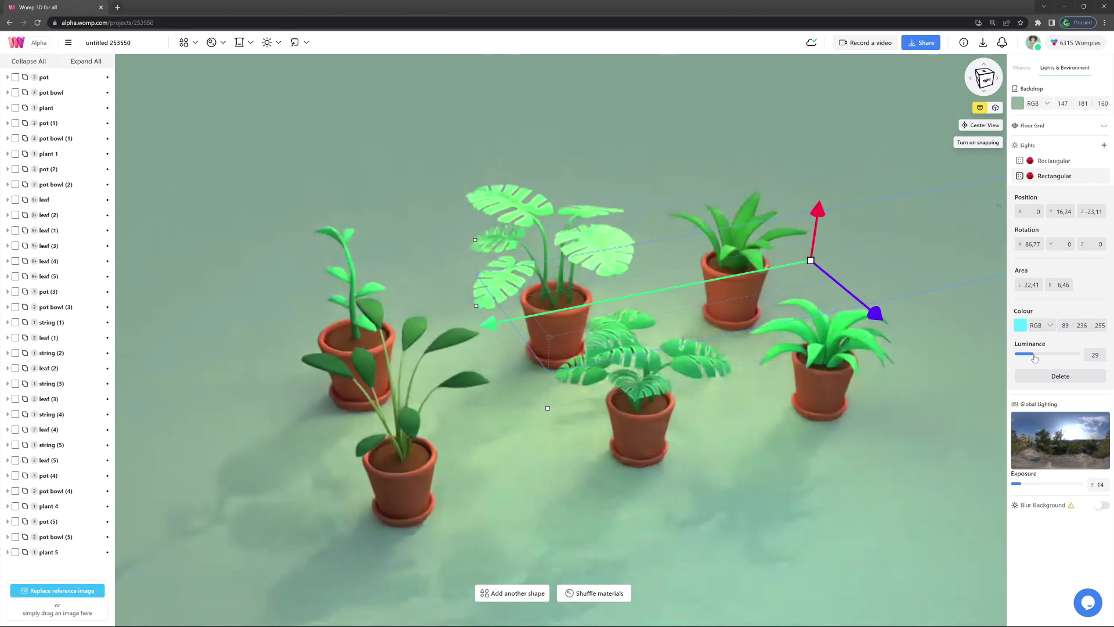
left_click(911, 413)
mouse_move(905, 412)
left_mouse_down()
mouse_move(771, 412)
mouse_move(824, 433)
mouse_move(897, 425)
left_mouse_up()
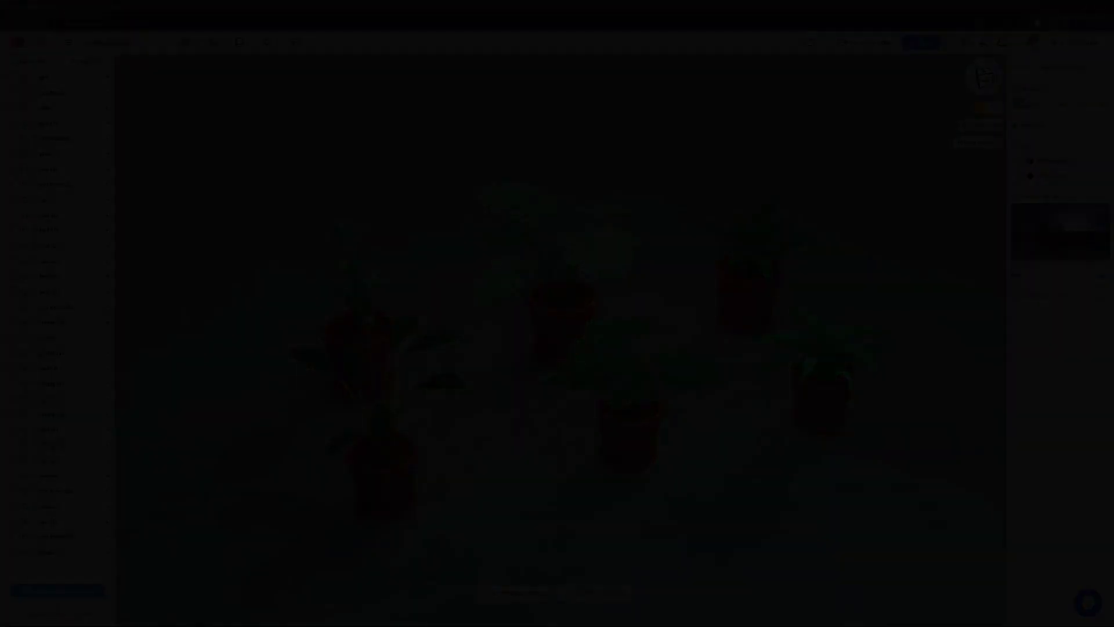